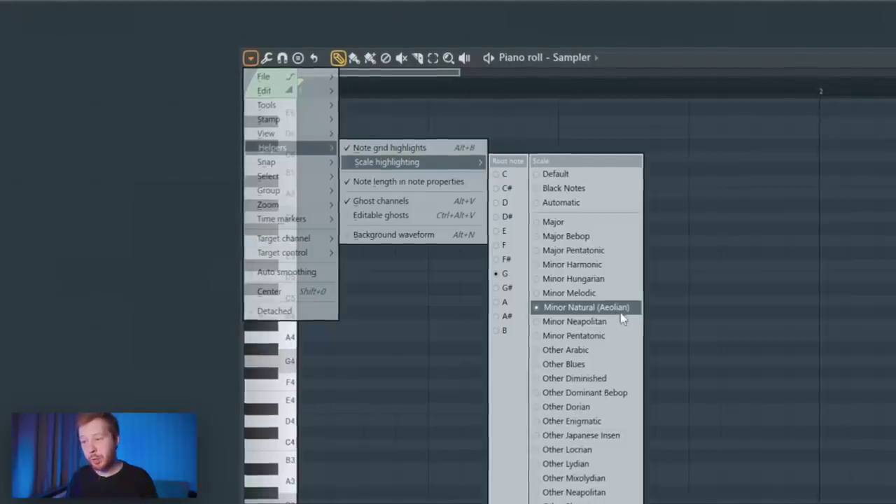
Insert a FLEX instrument from the Sampler channel in the channel rack
click(697, 300)
key(F6)
right_click(441, 184)
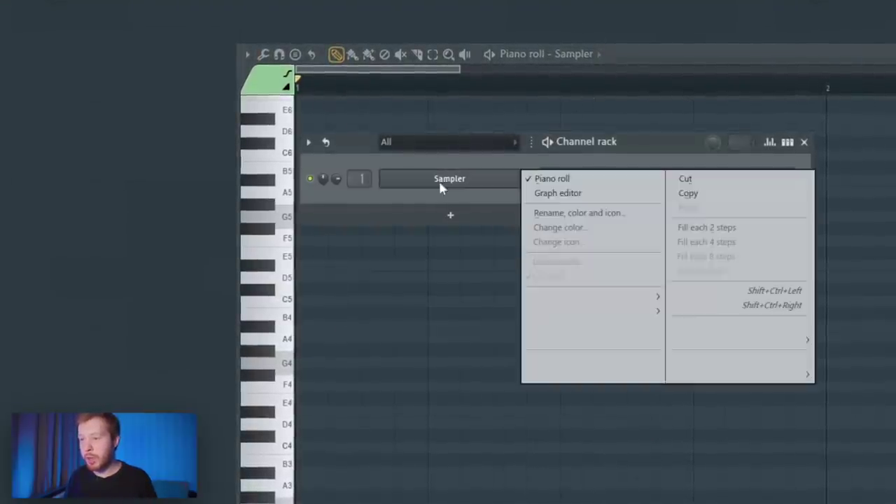
mouse_move(556, 298)
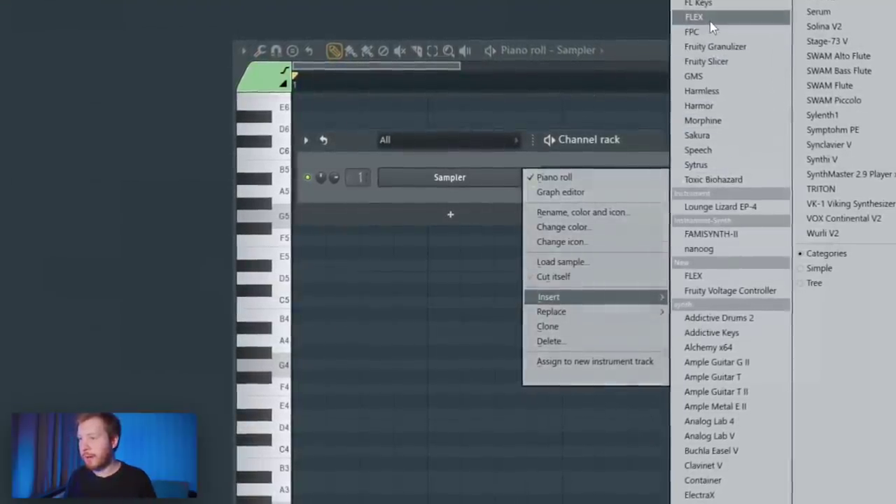
click(710, 21)
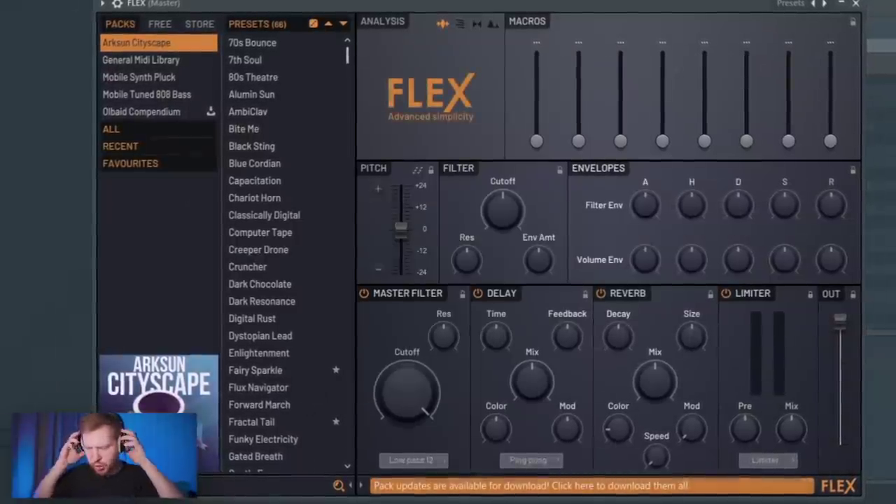
Load the Muted Statement preset from the Arksun Cityscape pack in FLEX
scroll(342, 238, down, 5)
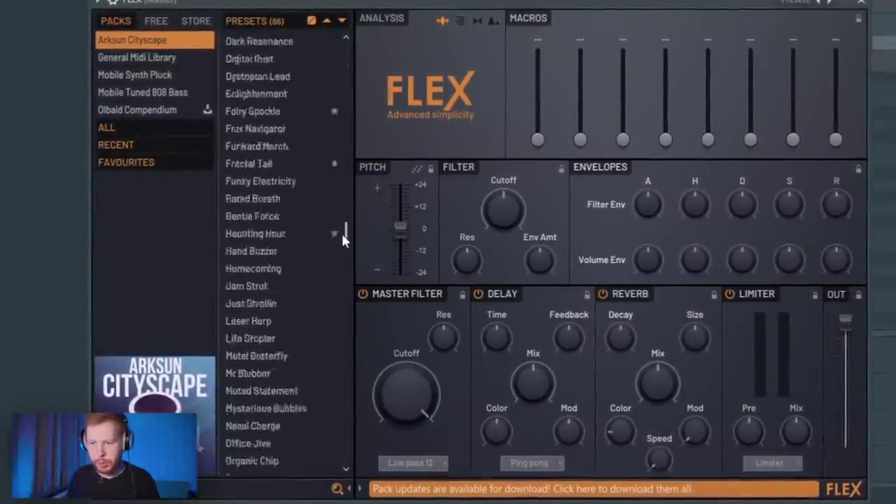
scroll(342, 245, down, 2)
scroll(343, 273, down, 1)
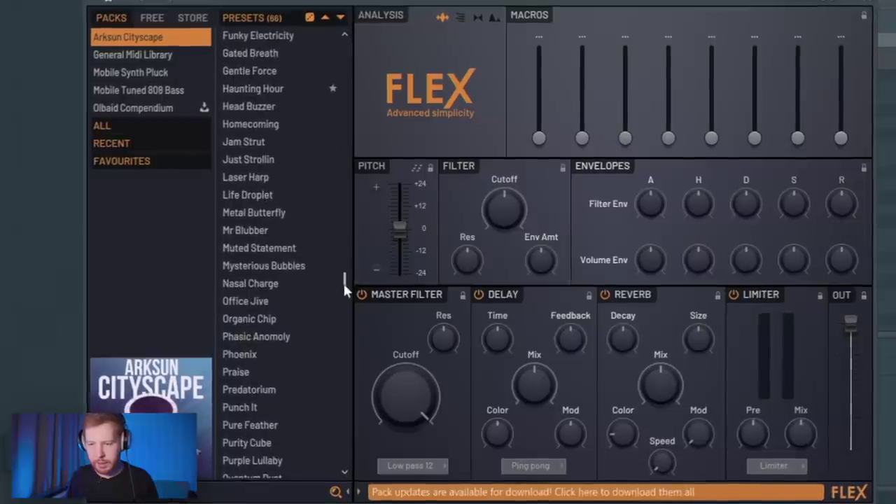
click(247, 248)
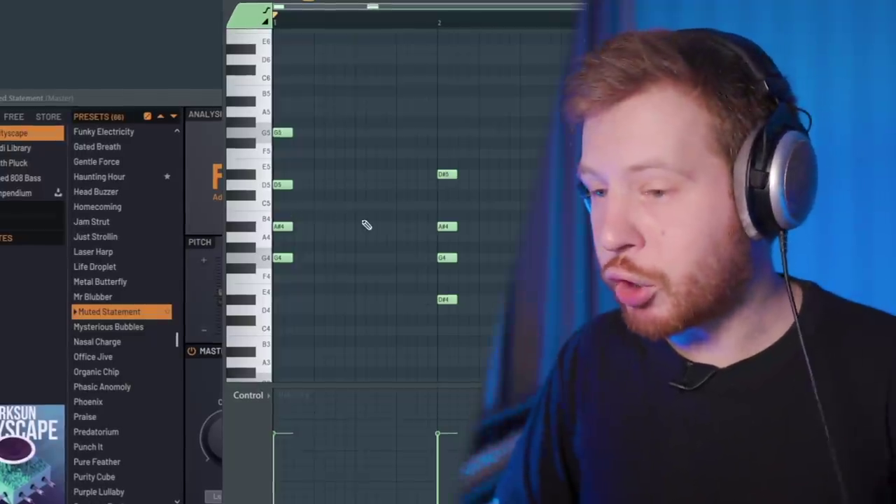
Build an F3, C4, F4 and A4 chord at bar 3 and repeat it at bar 4 with C5 added
scroll(616, 329, down, 2)
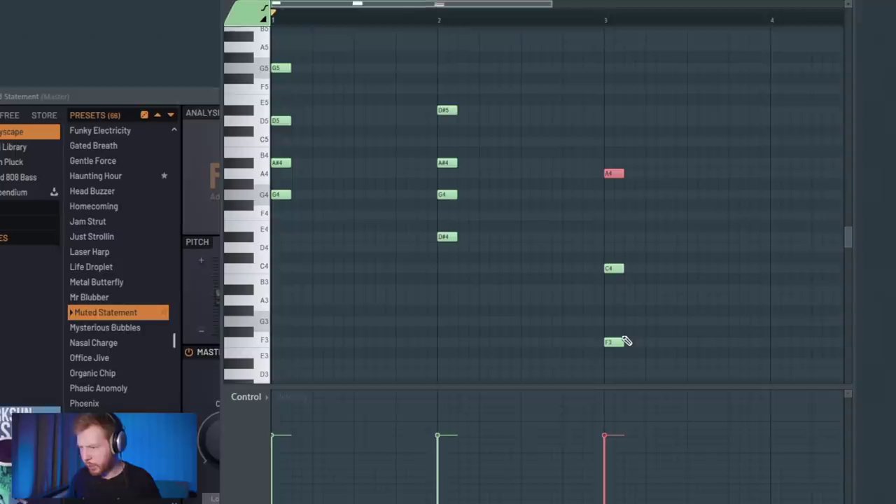
drag(614, 122, 614, 217)
scroll(570, 276, down, 2)
key(space)
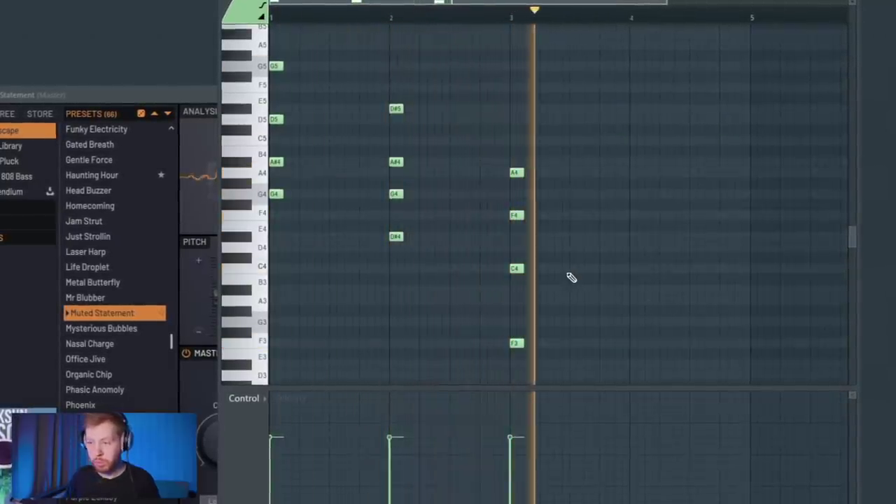
drag(550, 378, 501, 113)
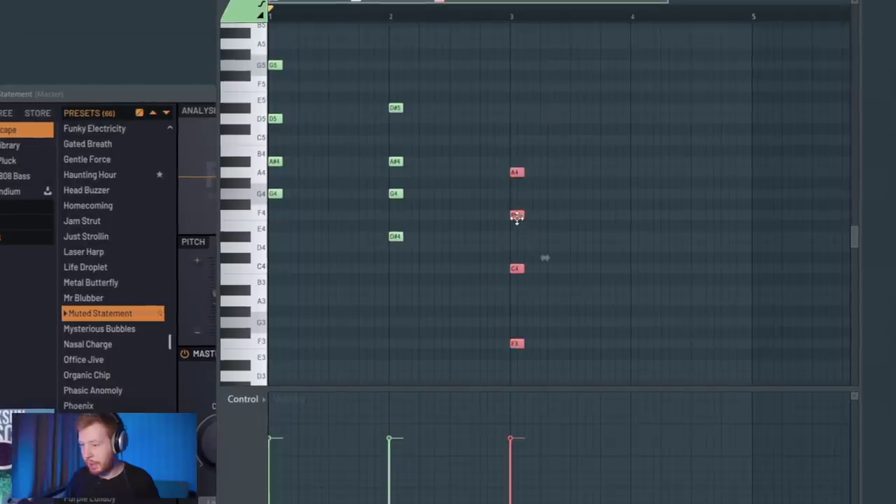
click(636, 137)
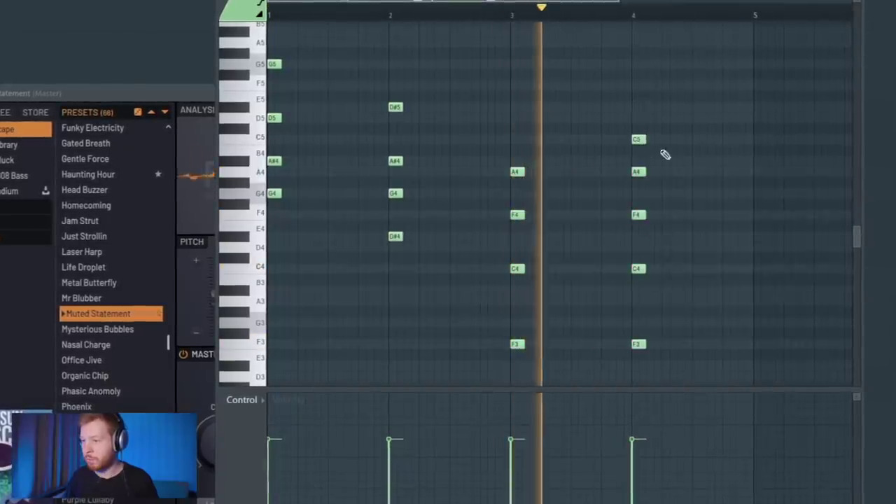
Duplicate the whole four-bar chord progression into bars 5 to 8
drag(690, 382, 263, 145)
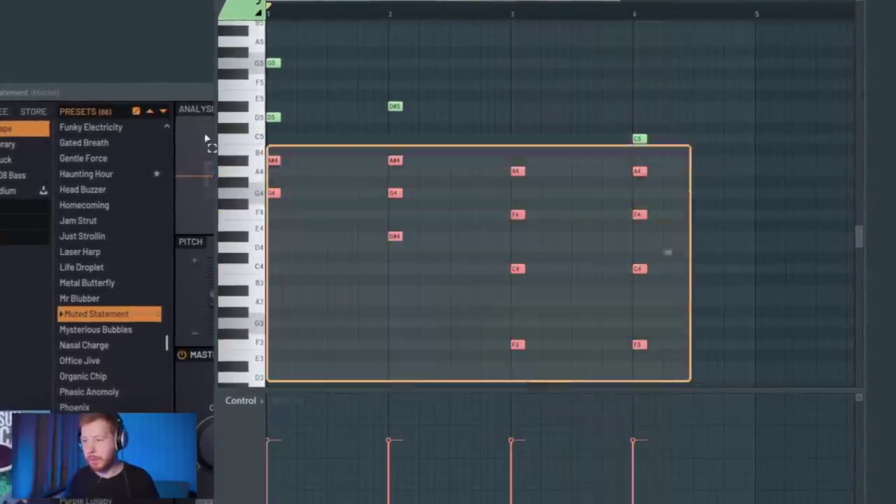
drag(770, 464, 430, 366)
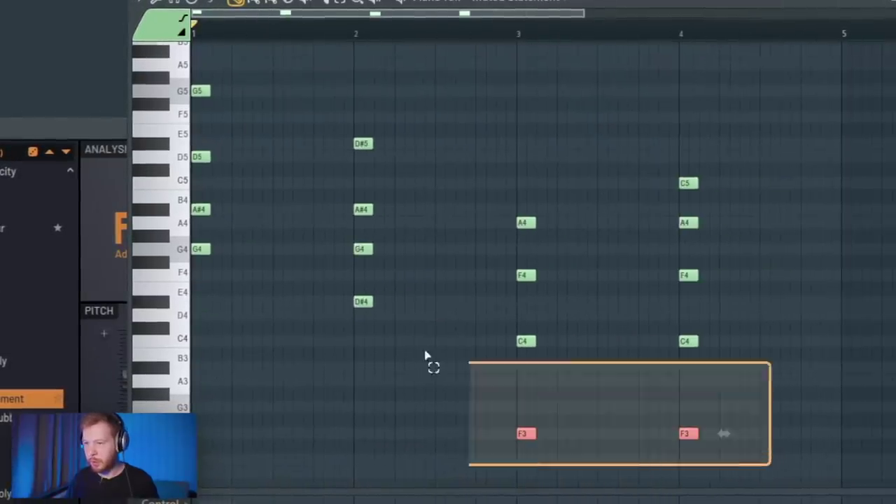
key(ctrl+a)
scroll(500, 260, down, 3)
key(ctrl+b)
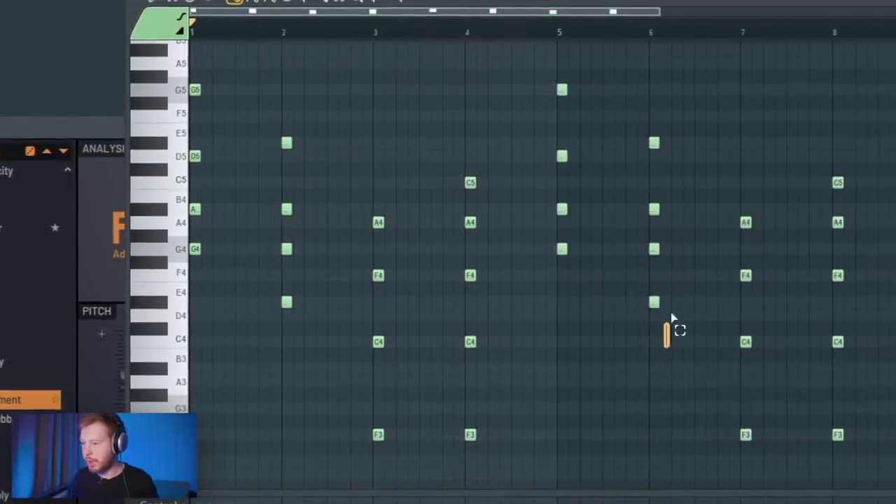
Transpose the bar 6 chord down to A#3, D4, F4 and A#4
drag(672, 319, 640, 106)
scroll(662, 354, up, 3)
scroll(668, 346, up, 3)
scroll(682, 352, down, 2)
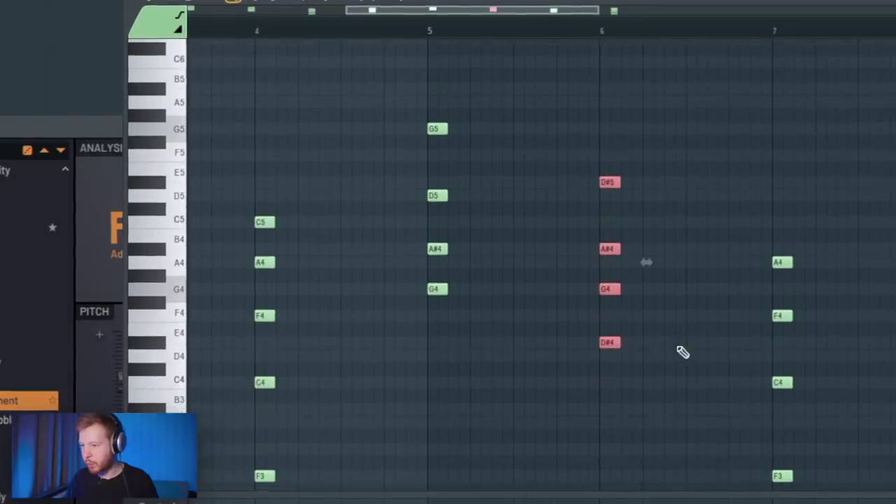
scroll(679, 351, down, 2)
key(shift+Down)
scroll(677, 350, up, 1)
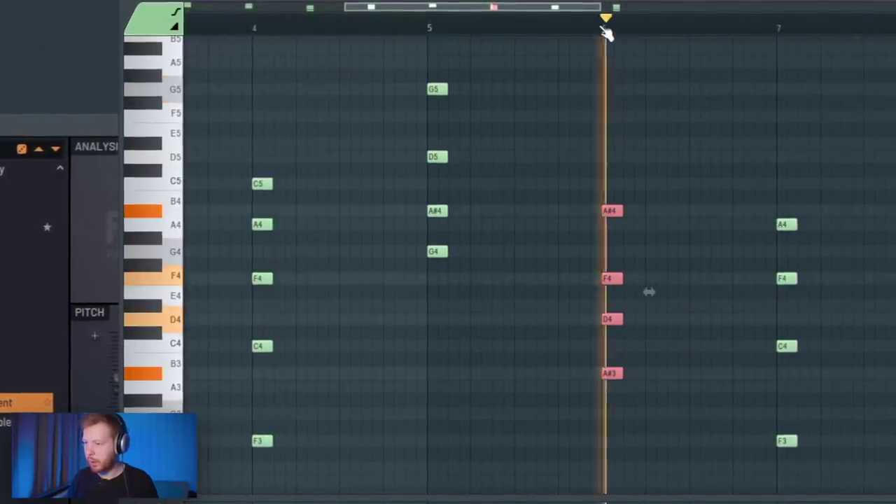
Add D5 to the bar 6 chord and delete its D4 note
scroll(606, 34, down, 2)
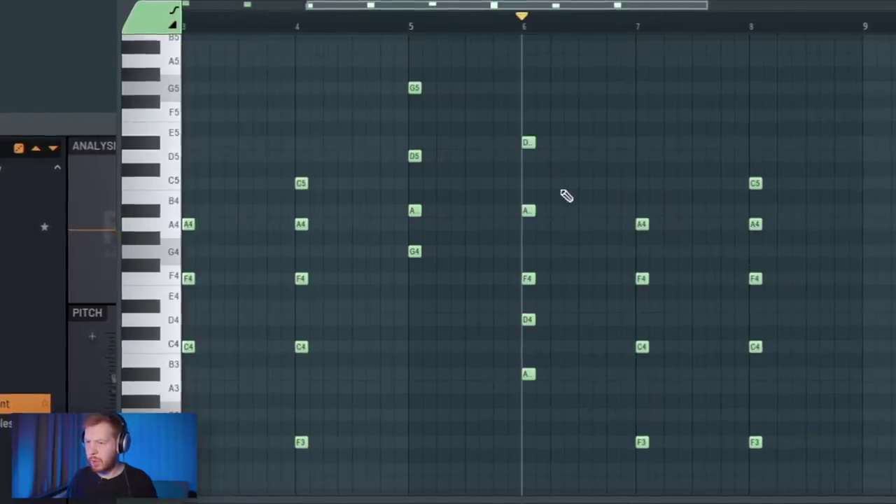
click(529, 155)
scroll(543, 154, up, 3)
scroll(590, 233, down, 3)
right_click(528, 319)
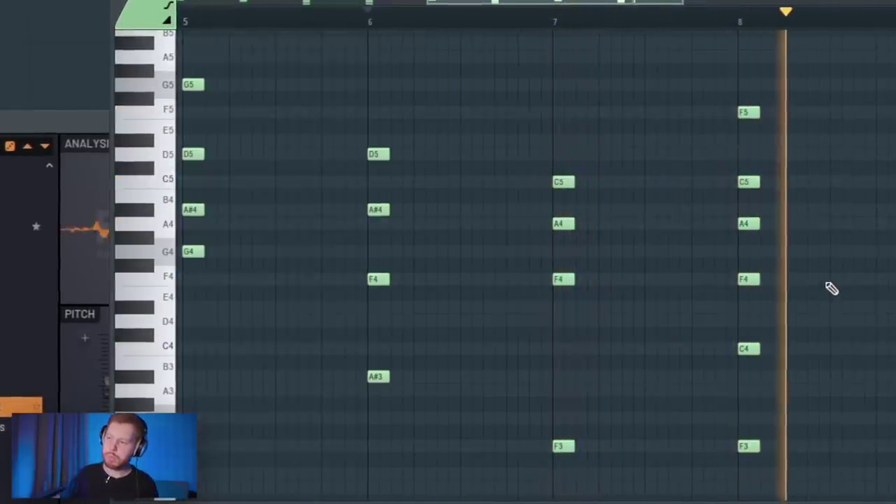
Play the progression and raise FLEX's Harmonic macro partway and its Saturate macro slightly
key(space)
key(space)
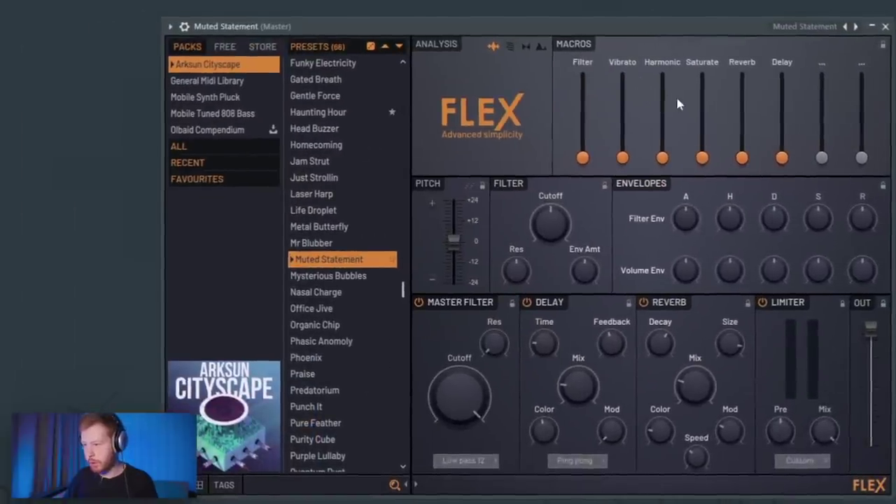
drag(665, 159, 665, 126)
drag(706, 157, 707, 147)
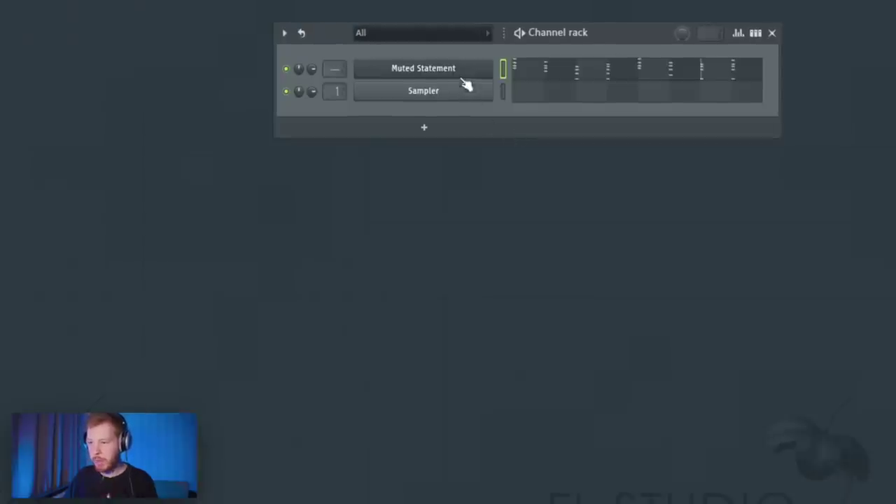
Clone the Muted Statement channel in the channel rack
right_click(490, 69)
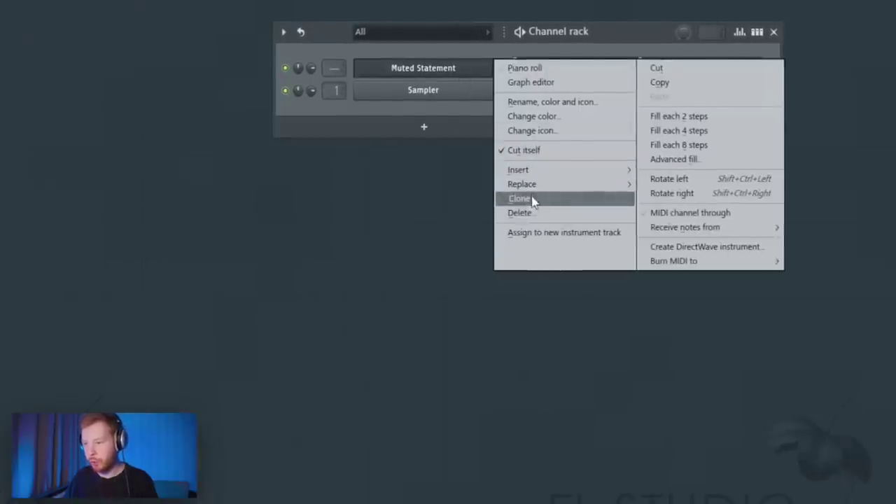
click(534, 200)
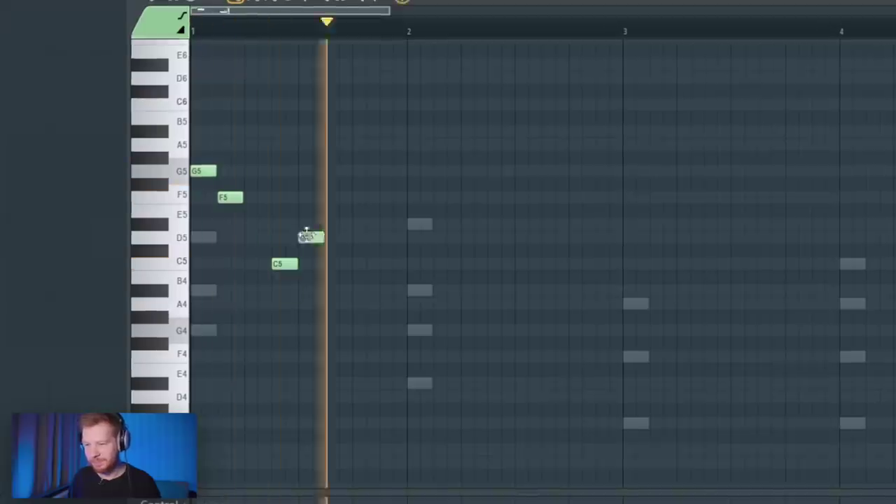
Extend the cloned channel's melody with A#3 and D#4 at bar 2 and G3 under bar 1, then audition it
click(419, 277)
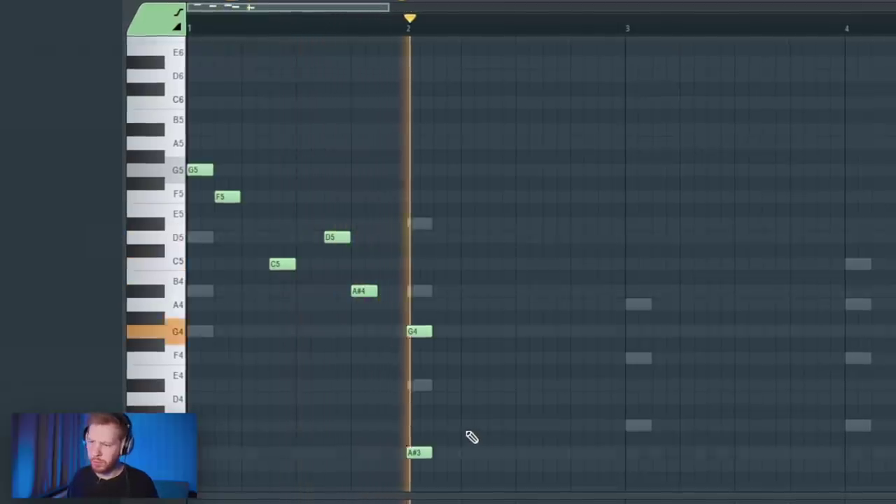
key(space)
scroll(248, 380, down, 3)
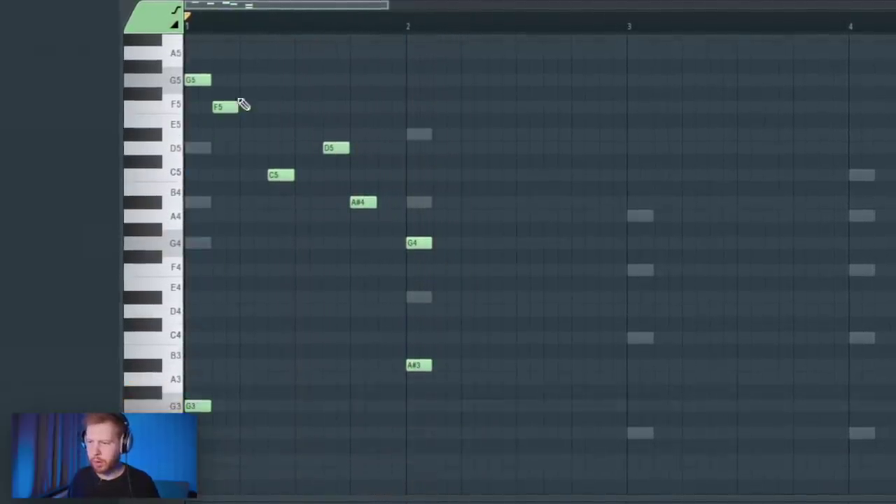
key(space)
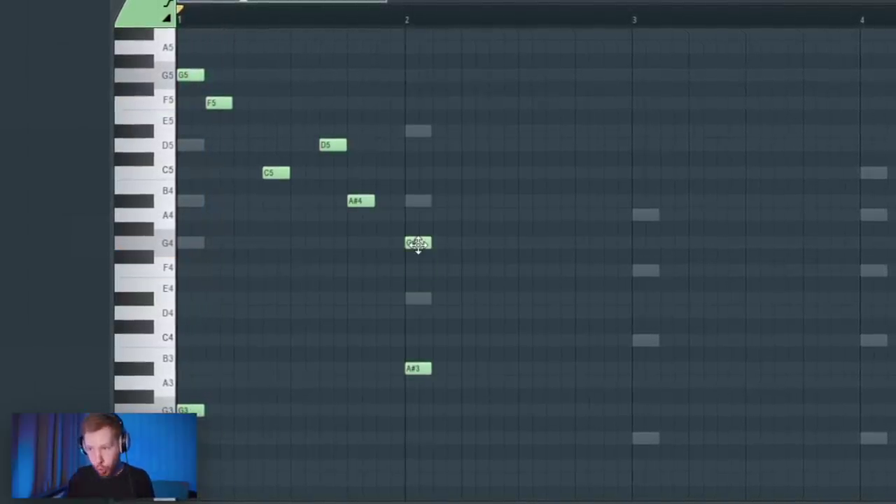
drag(418, 294, 417, 303)
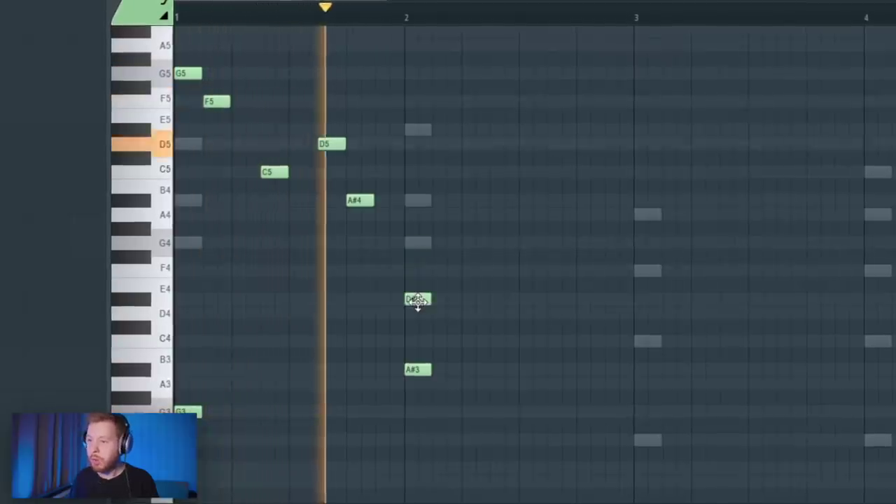
key(space)
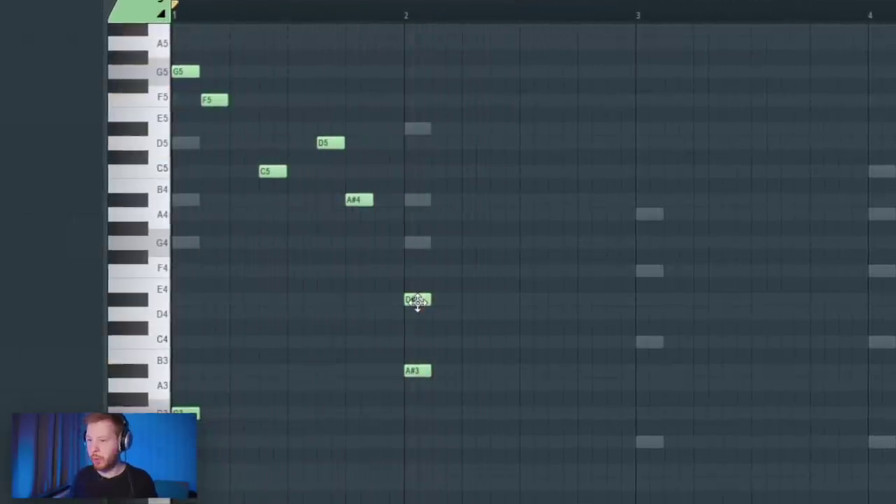
Add A#4 late in bar 2, three spaced C5 notes in bar 3, and D4 and C4 near that bar's end
drag(592, 221, 592, 201)
click(650, 170)
key(space)
click(737, 170)
click(824, 170)
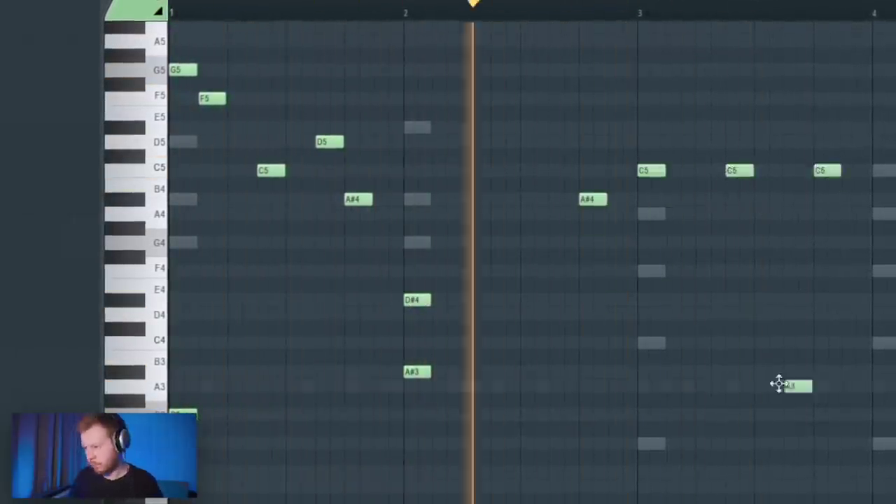
drag(779, 384, 787, 301)
click(830, 343)
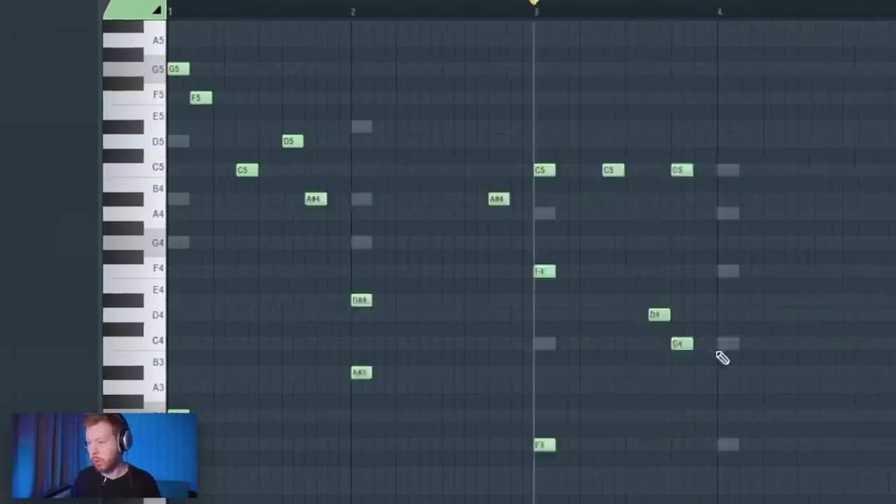
Stack F3, F4 and F5 at bar 4, add another F4 shortly after them, and play the melody
click(634, 272)
click(636, 96)
click(674, 270)
click(636, 444)
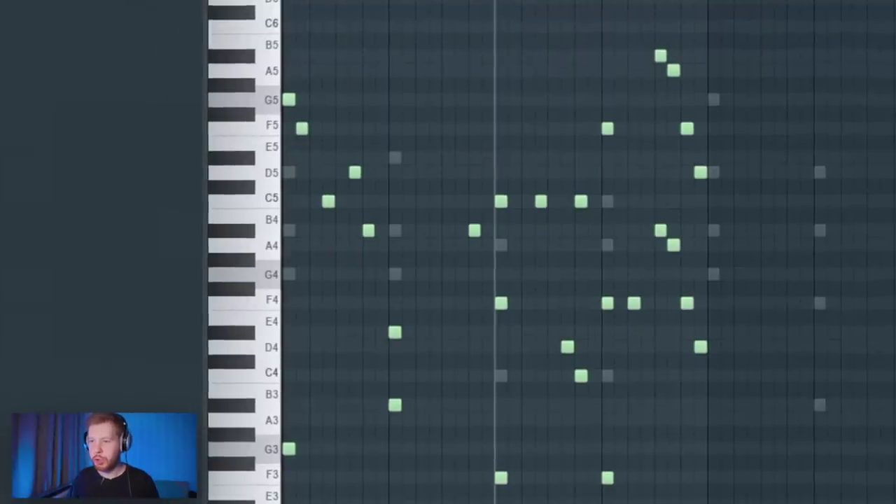
key(space)
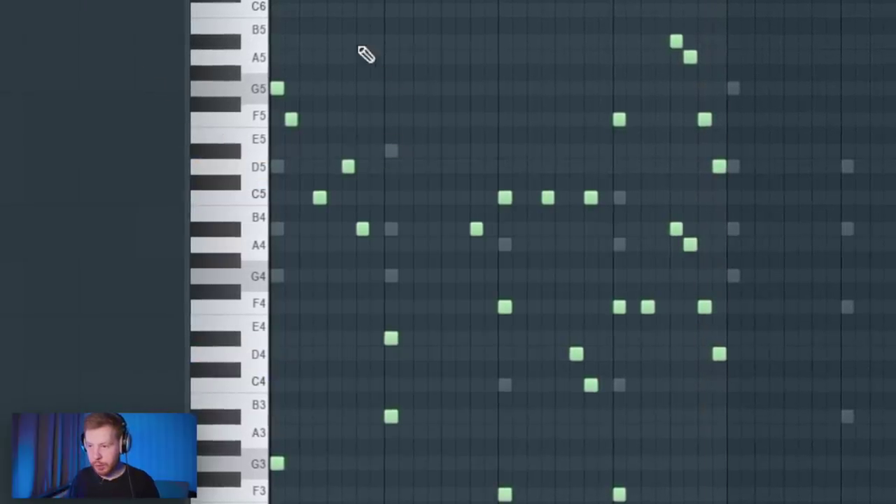
Repeat the opening melody phrase at bar 5 and place a high A#5 at the start of bar 6
drag(364, 21, 735, 472)
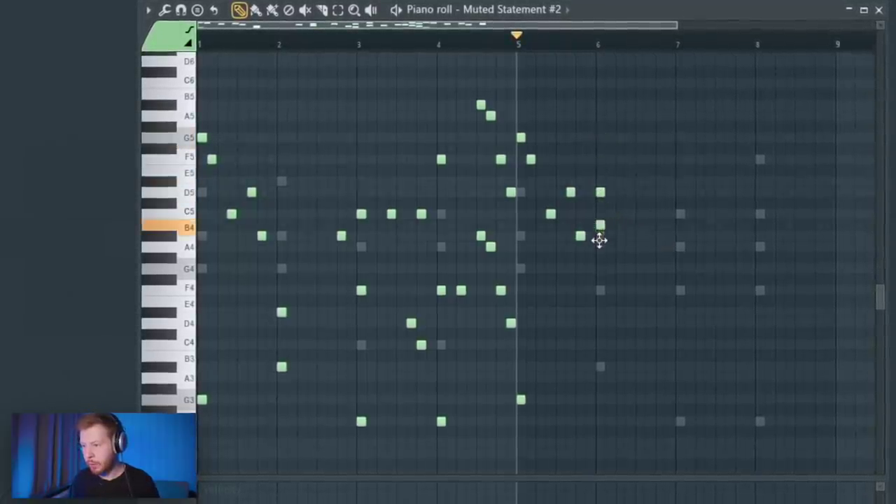
key(space)
scroll(613, 159, up, 2)
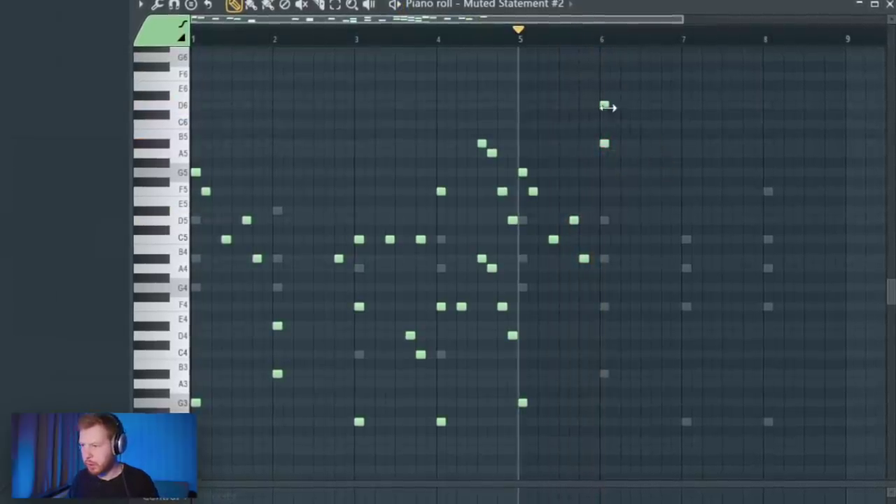
Add F5 and A#3 beneath the high note at bar 6 and audition the phrase from bar 5
click(605, 221)
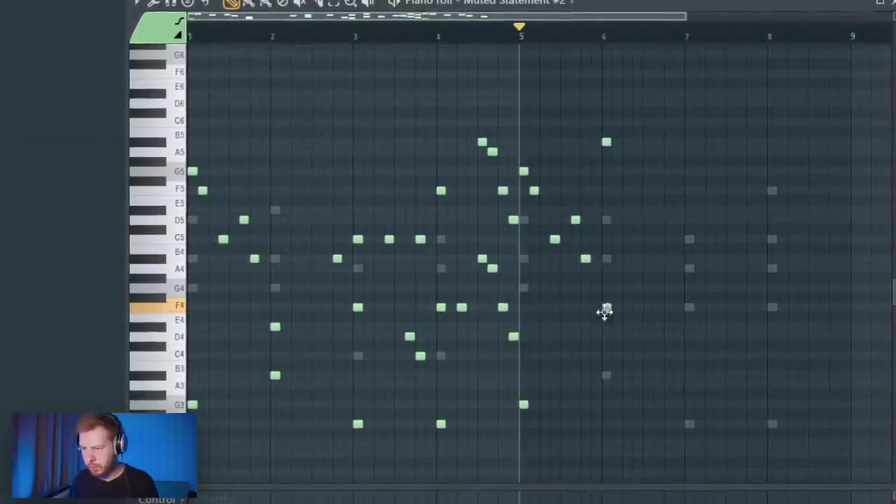
key(space)
scroll(606, 350, up, 2)
scroll(623, 294, up, 2)
click(606, 189)
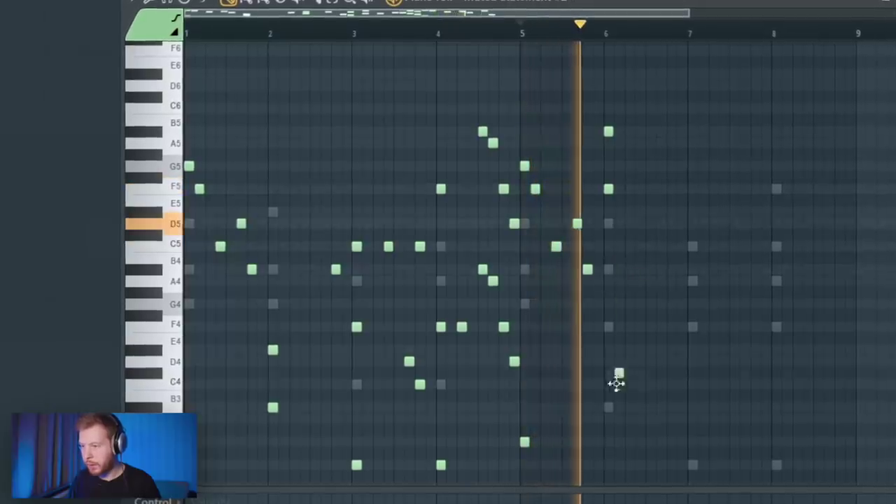
click(608, 408)
key(space)
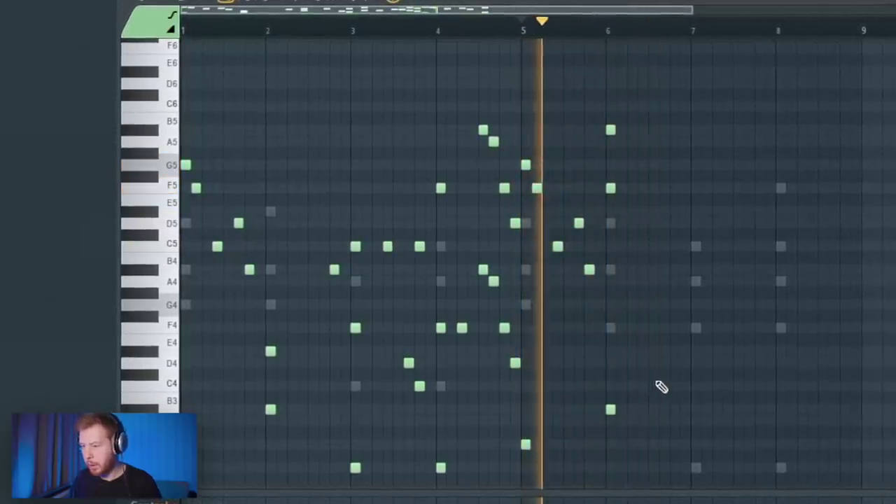
Continue the melody through bars 6 to 8 with a descending D5, C5, A#4, F4 line, a C5, A#4, C5, G4 phrase and stacked F notes
scroll(672, 348, up, 3)
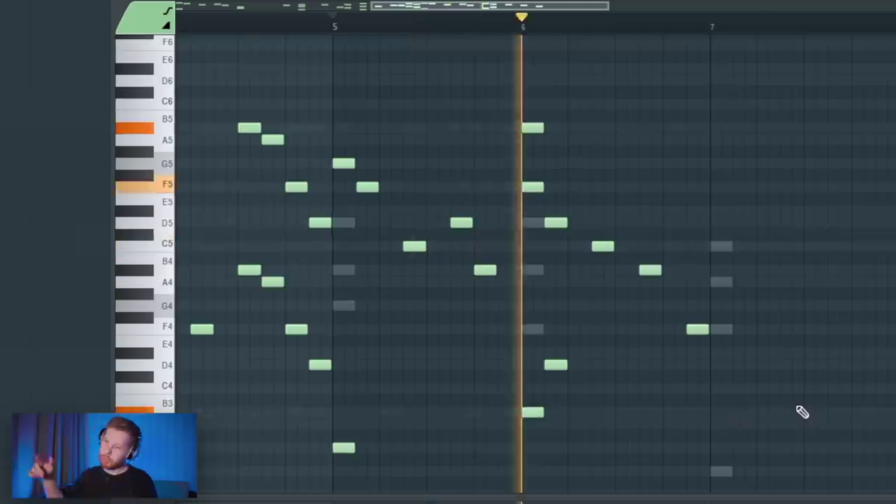
click(560, 156)
click(588, 219)
click(636, 245)
click(683, 218)
click(731, 196)
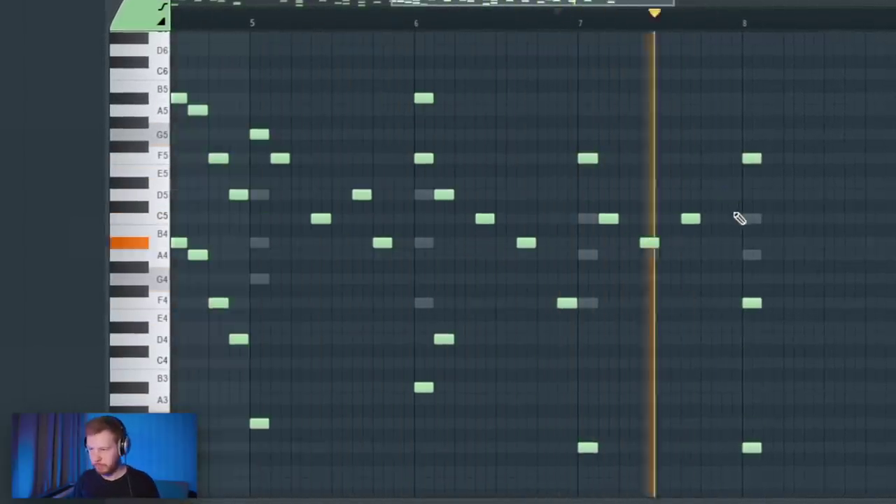
click(710, 278)
click(712, 362)
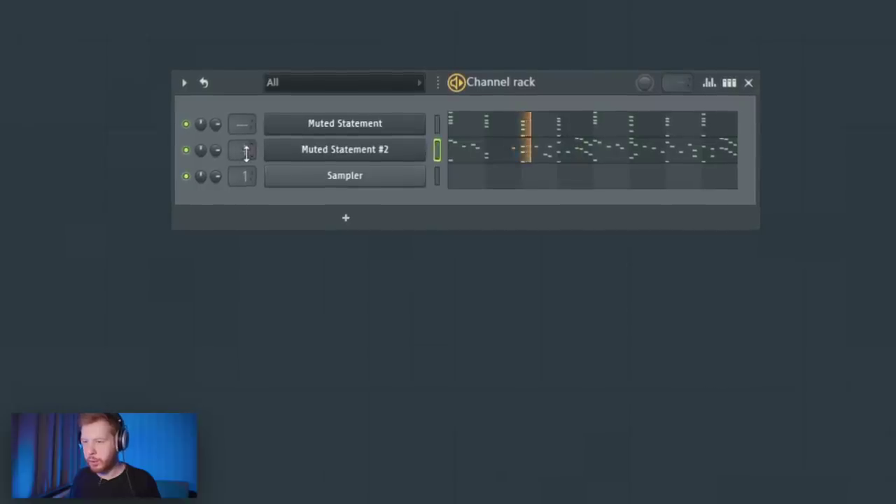
Load Fresh Air in slot 2 of mixer track Insert 2 and raise both linked air controls to 96%
key(F9)
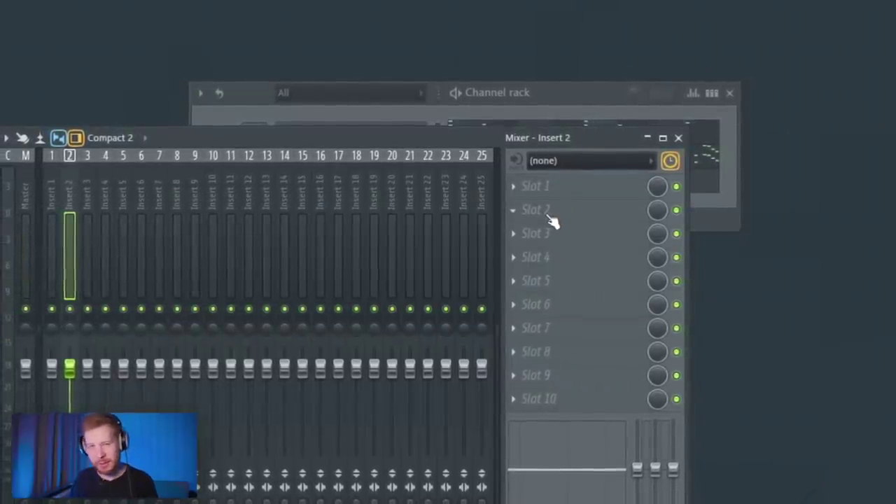
click(549, 217)
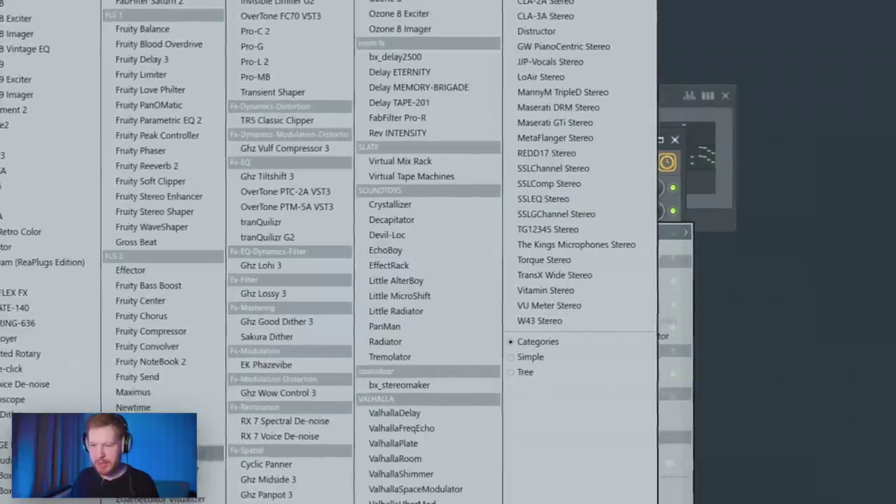
click(42, 262)
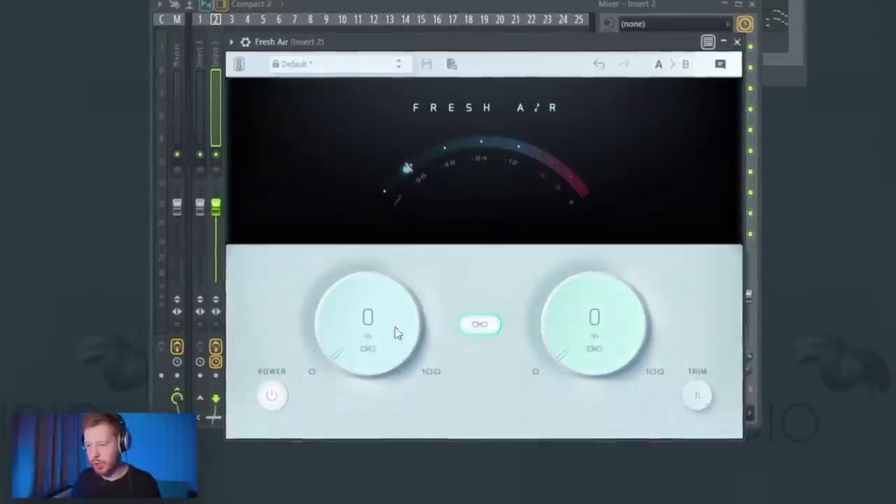
drag(394, 333, 394, 280)
click(562, 11)
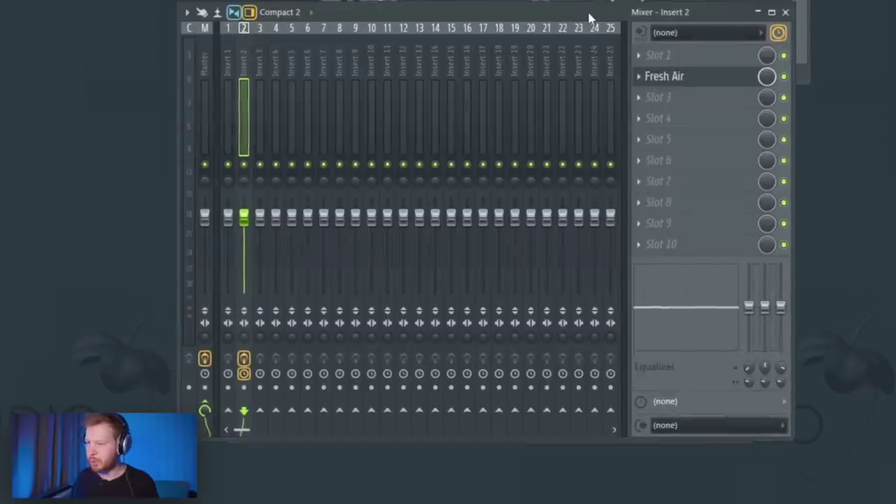
Add ValhallaVintageVerb to Insert 2 and load its Snare Hall preset from the Halls category
key(F6)
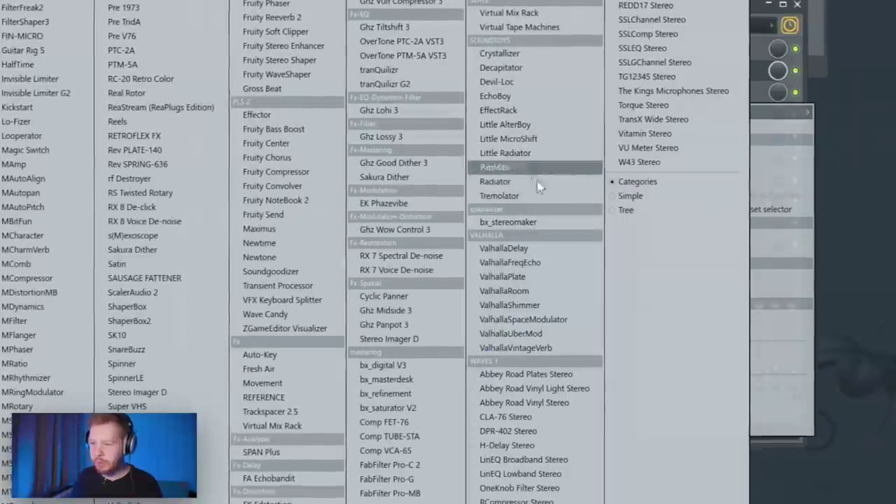
click(538, 347)
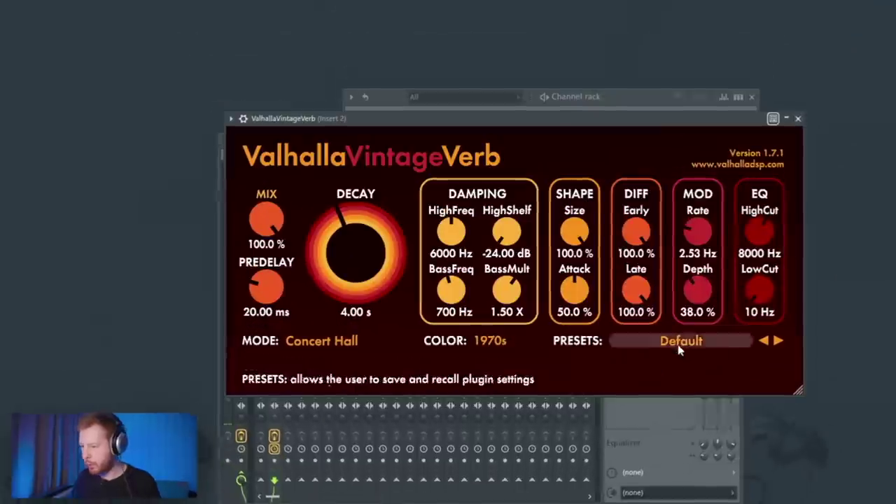
click(702, 298)
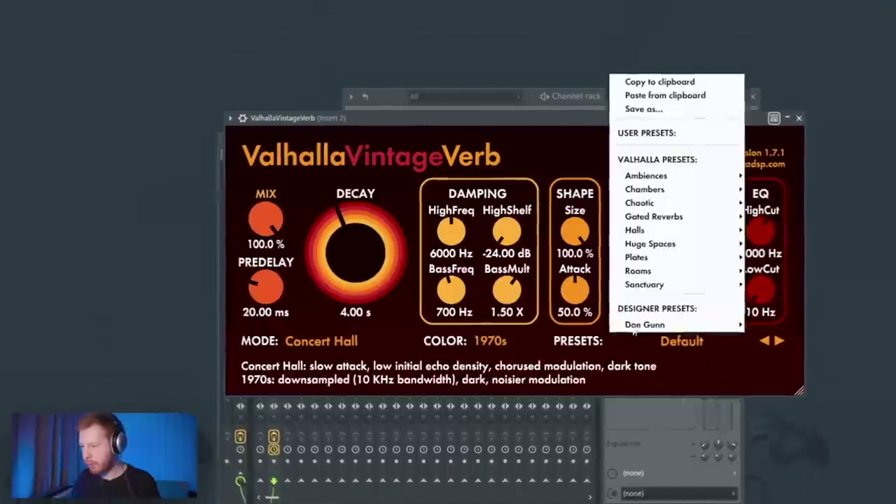
mouse_move(678, 232)
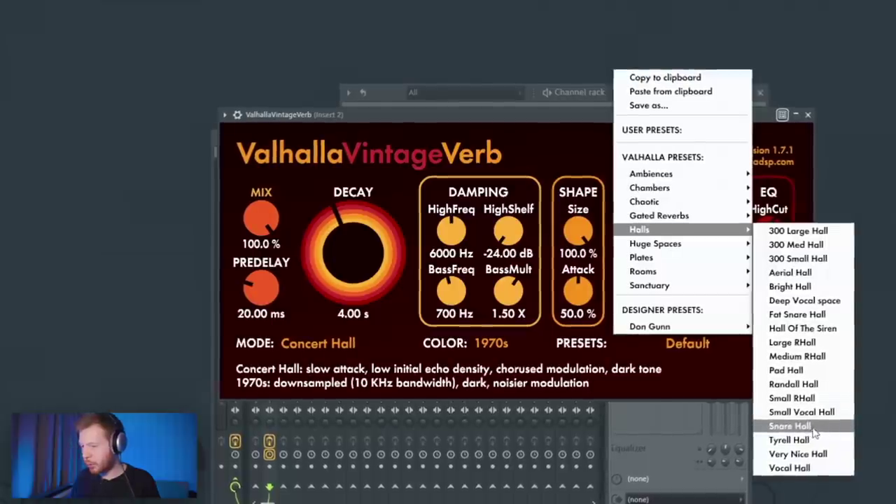
click(811, 425)
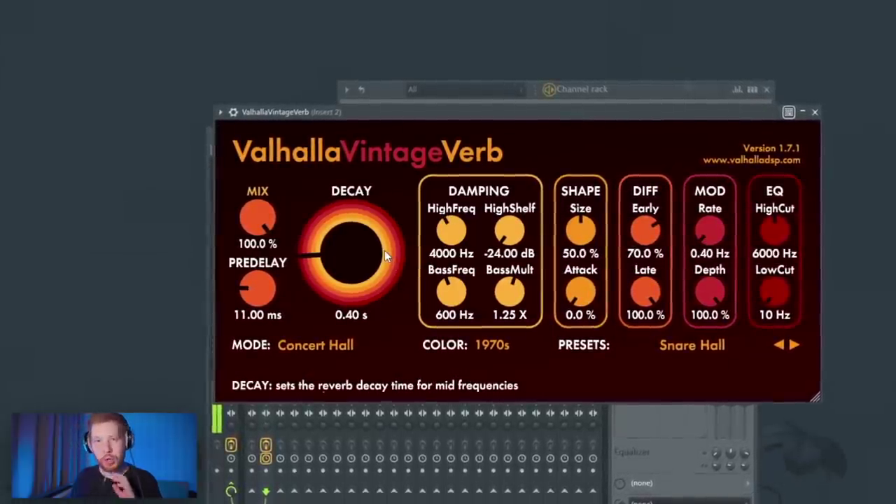
Set the reverb's mix to 27.2%, its decay to 1.70 s and its low cut to 490 Hz
drag(274, 220, 285, 333)
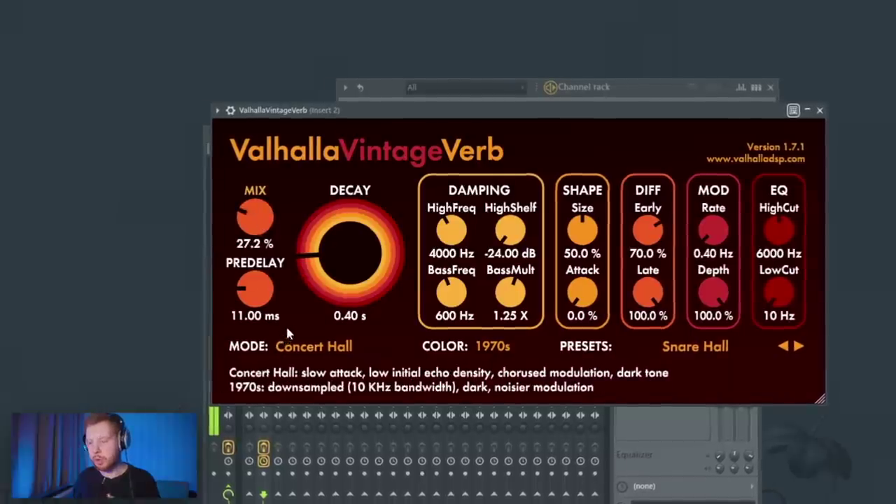
drag(340, 308, 380, 290)
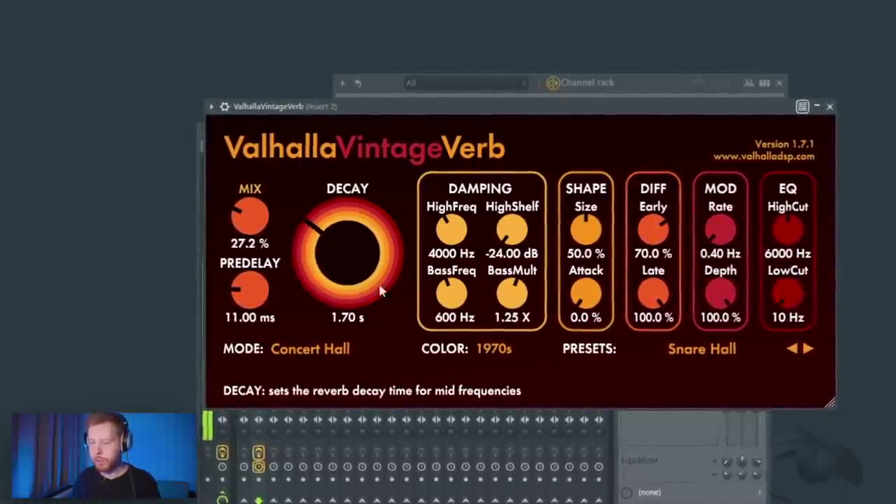
drag(778, 308, 772, 260)
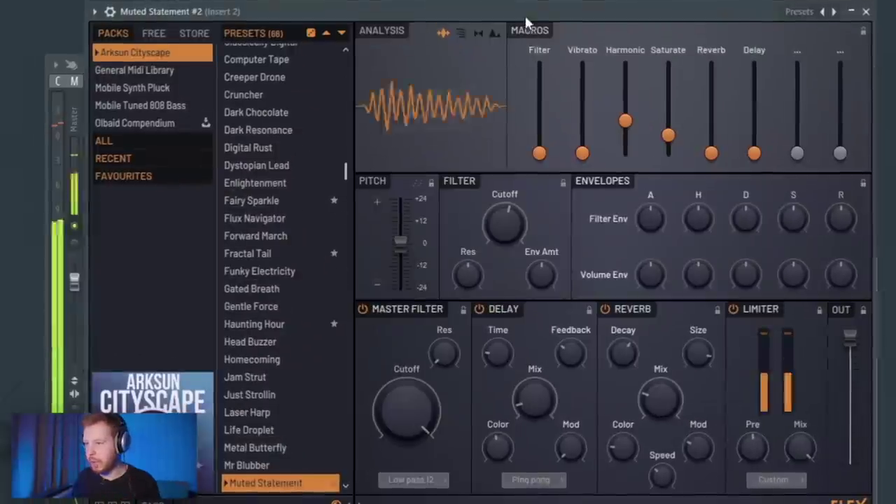
In FabFilter Pro-Q 3 on Insert 2, adjust the low-cut band and add a bell cut of about 5 dB between 1 and 2 kHz
drag(622, 150, 586, 107)
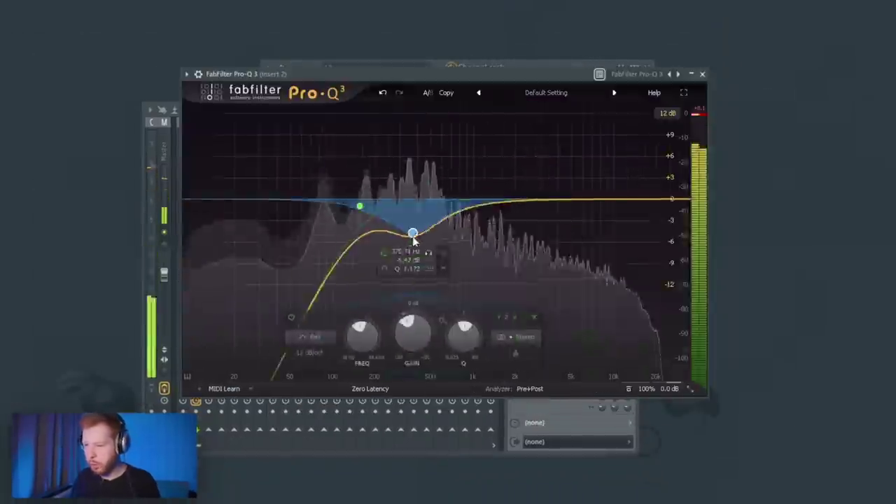
drag(360, 201, 364, 215)
click(511, 207)
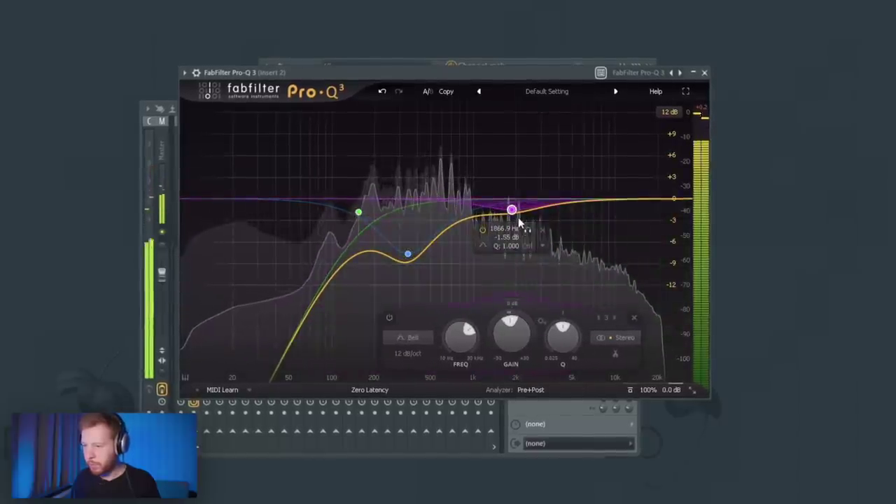
drag(517, 217, 513, 242)
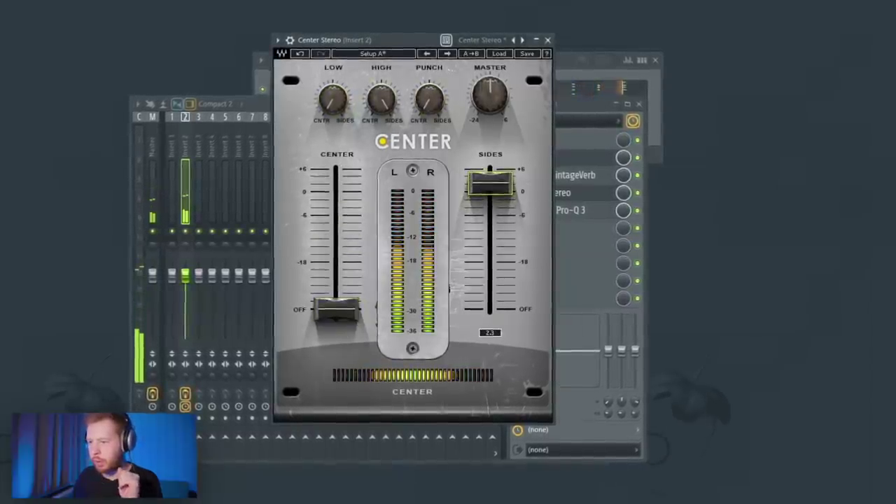
Set the center level in Center Stereo to -2.9 and check the Fresh Air settings on Insert 2
drag(336, 308, 336, 208)
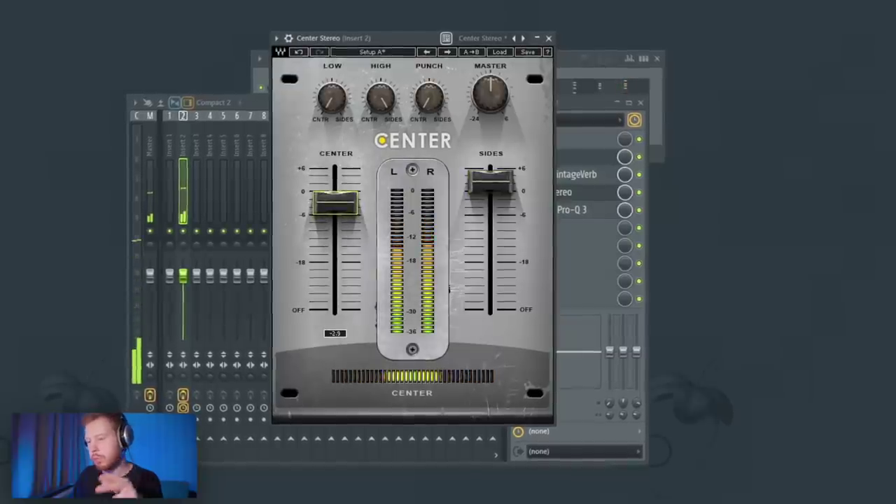
click(565, 157)
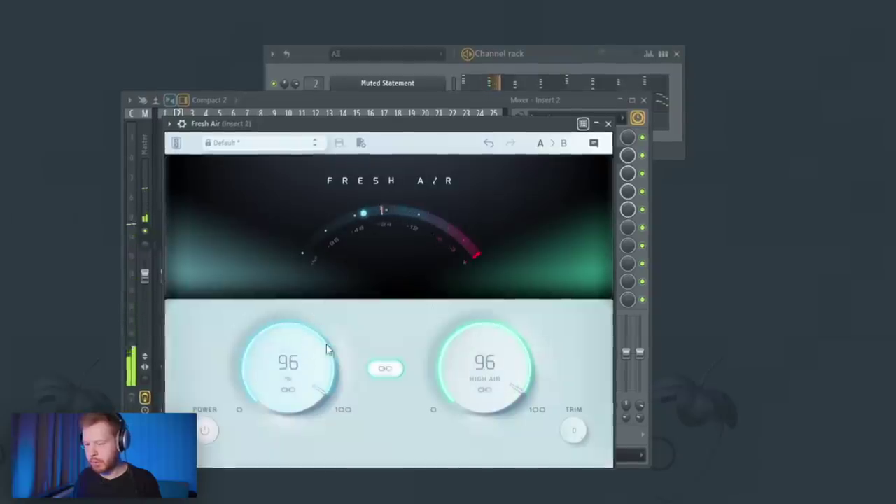
click(608, 124)
Lengthen the ValhallaVintageVerb decay on Insert 2 to about 3.6 s
click(581, 173)
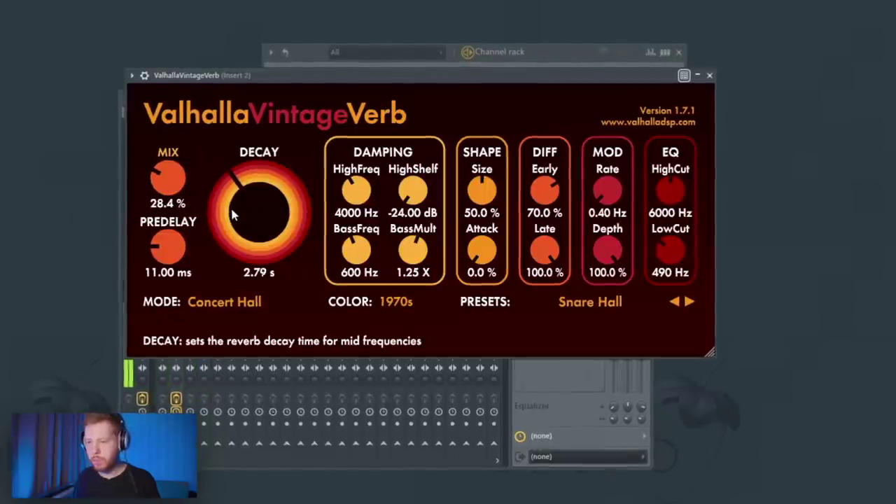
scroll(233, 213, up, 5)
scroll(233, 213, down, 3)
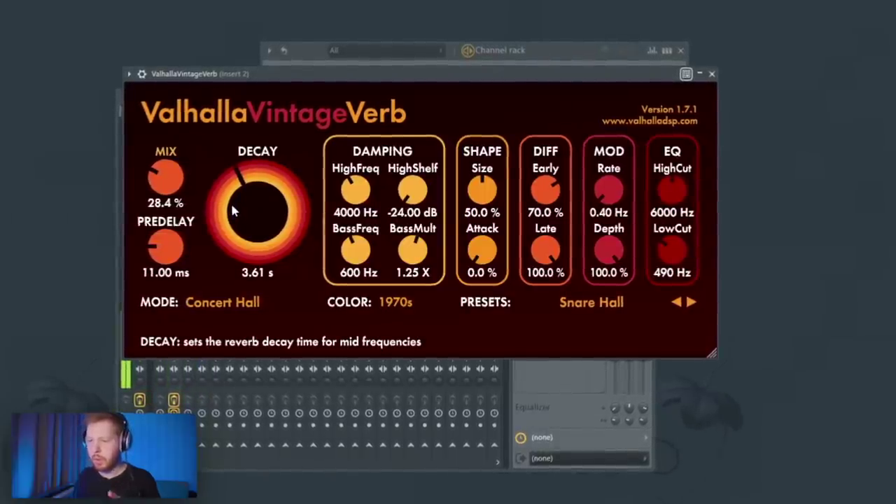
scroll(165, 178, up, 2)
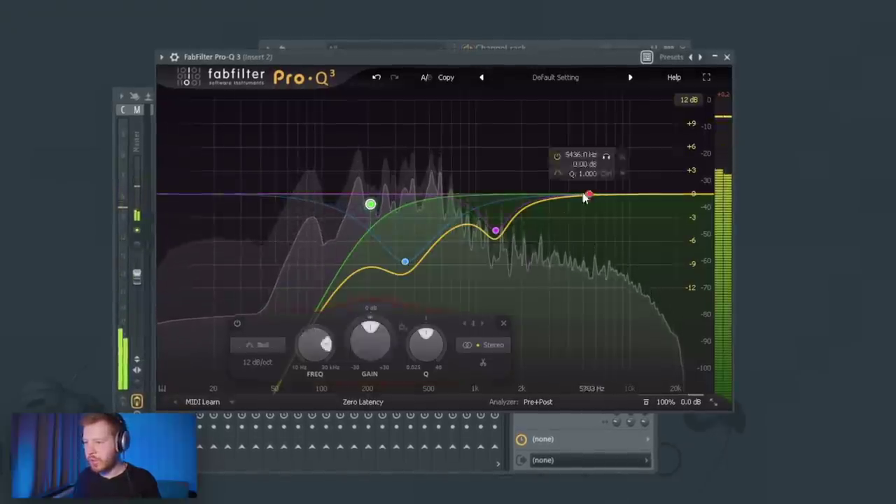
Place an additional Pro-Q 3 band at the low end of the spectrum and set its stereo placement to Side
drag(584, 198, 226, 203)
right_click(226, 203)
mouse_move(294, 293)
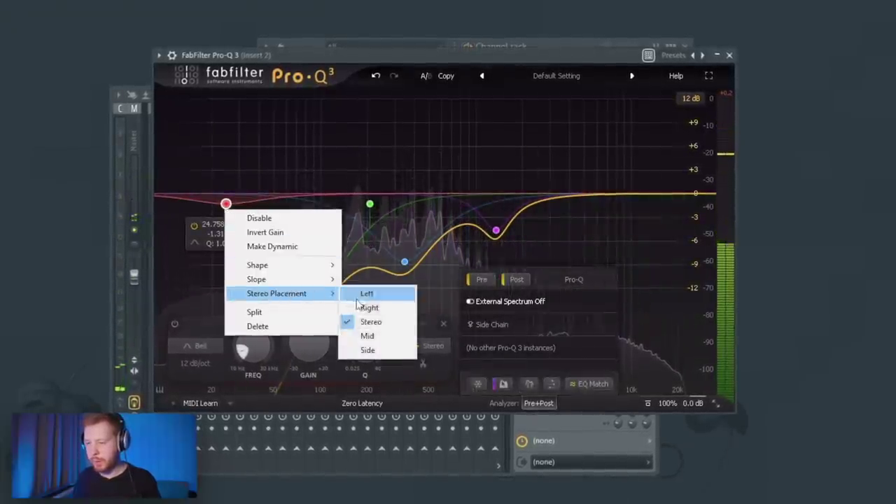
click(368, 350)
Change the side band's shape to Low Cut, set it at about 335 Hz and close the equalizer
right_click(225, 204)
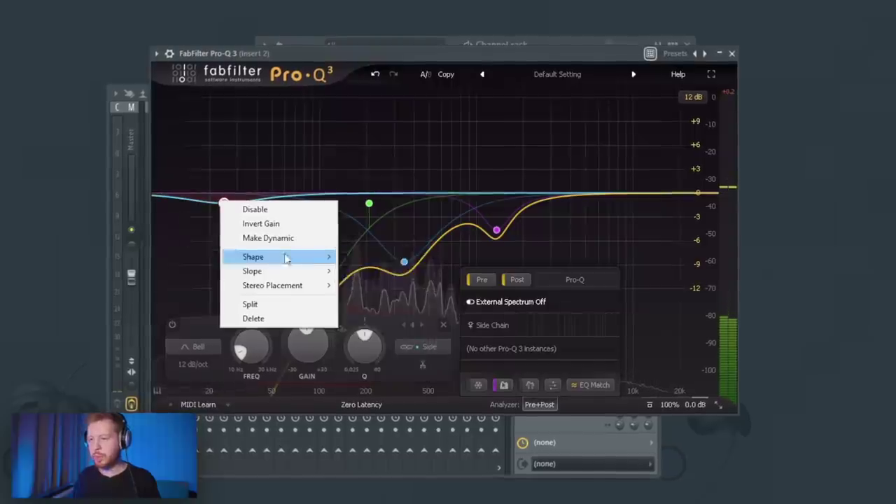
mouse_move(285, 259)
click(354, 287)
drag(231, 198, 425, 154)
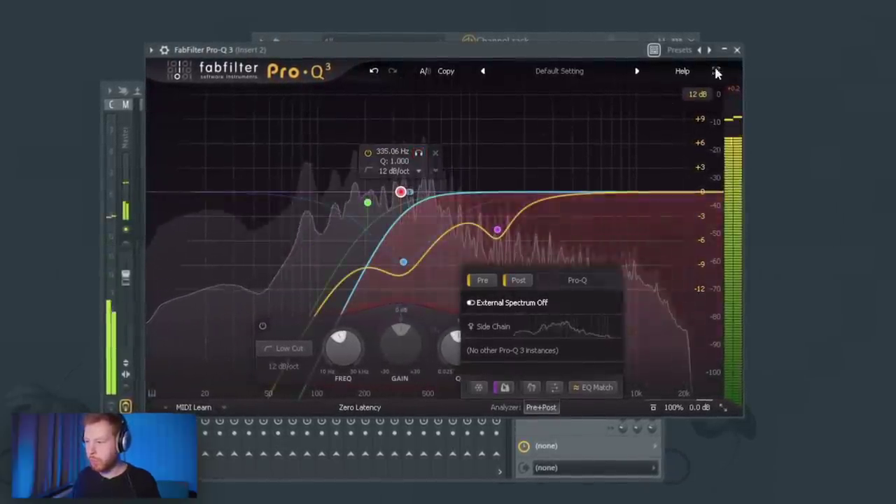
click(736, 50)
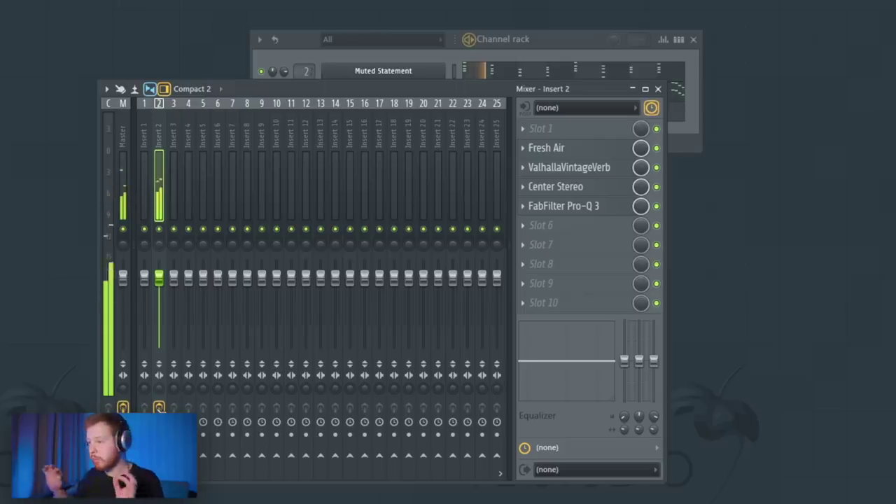
Add the [CC] Retail sample as a new channel in the channel rack and open its sampler settings
drag(382, 143, 361, 85)
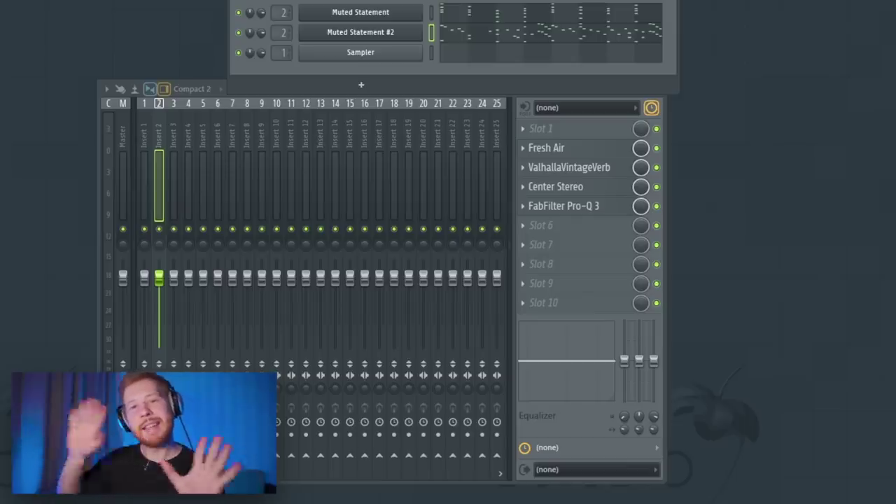
drag(361, 85, 361, 104)
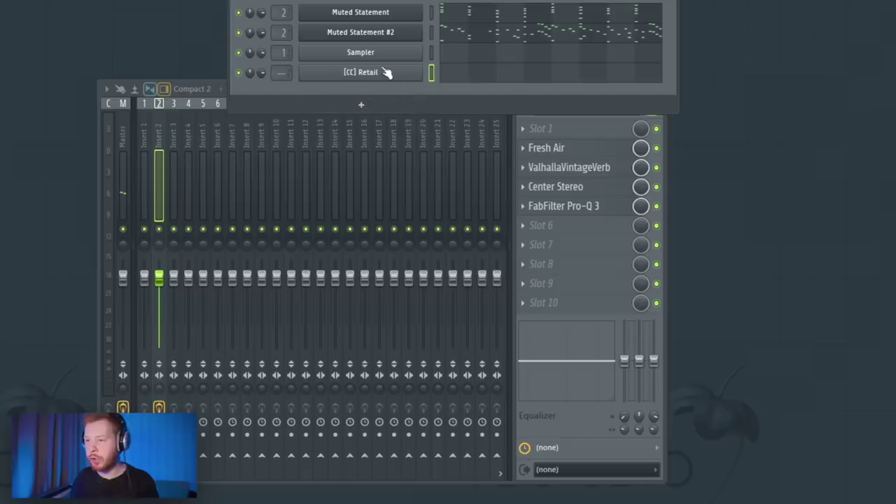
click(385, 73)
Give the [CC] Retail volume envelope maximum hold with decay, sustain and release at minimum, and return to the sample settings
click(156, 133)
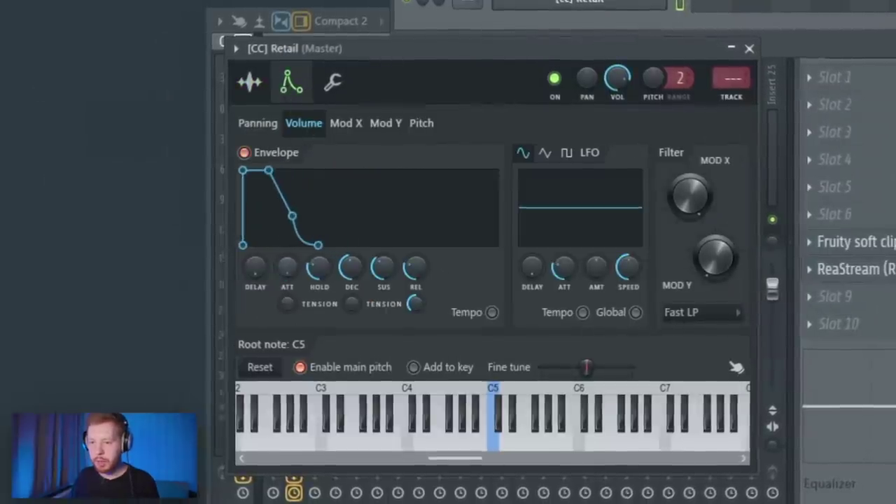
drag(318, 266, 318, 231)
drag(350, 266, 350, 301)
drag(382, 266, 374, 298)
drag(414, 266, 410, 280)
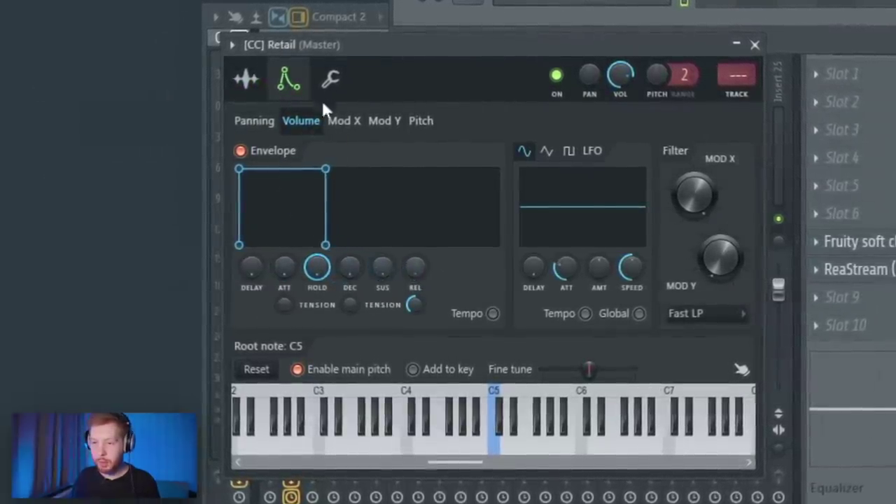
click(245, 78)
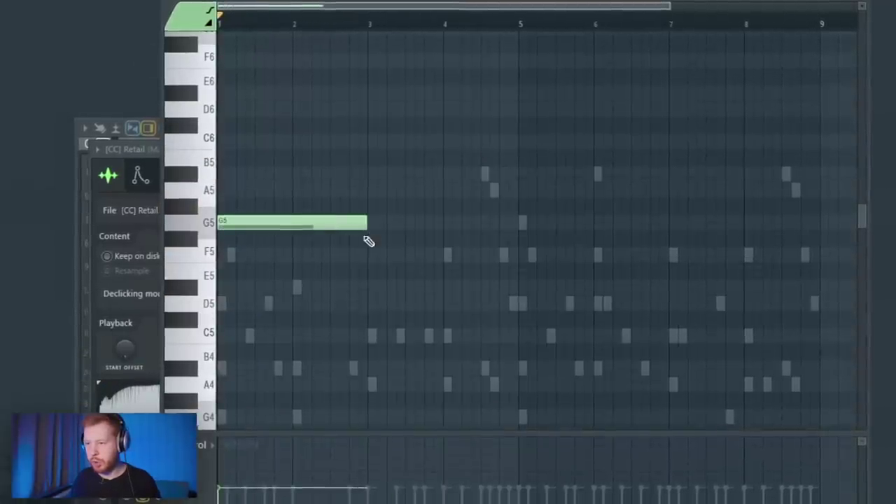
Repeat the two-bar G5 note to fill eight bars and add a short D#5 slide note at bar 2
key(ctrl+a)
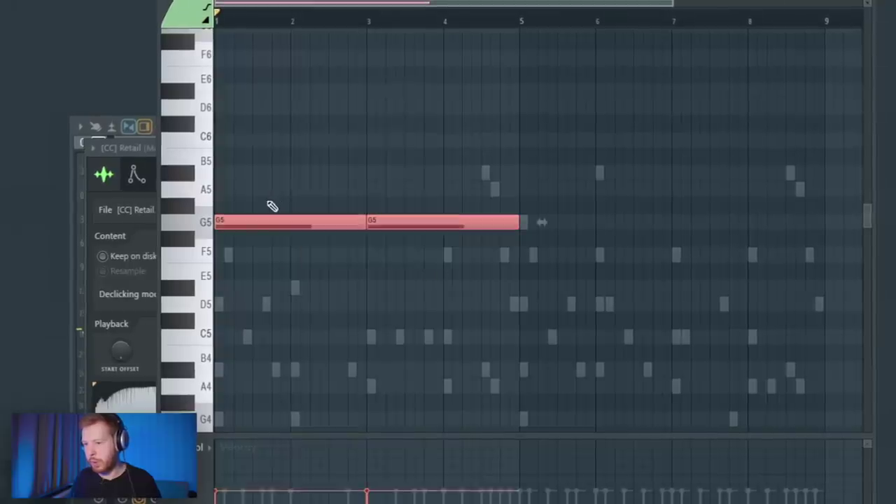
key(ctrl+b)
click(305, 273)
double_click(305, 273)
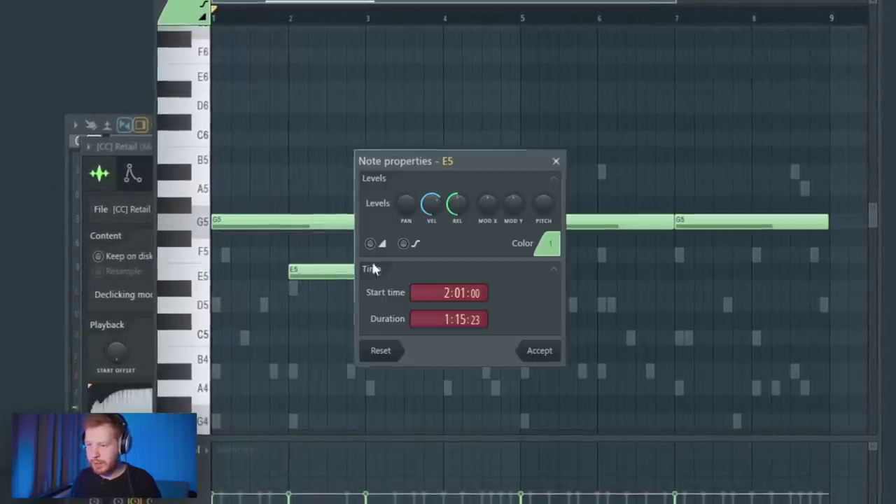
key(Return)
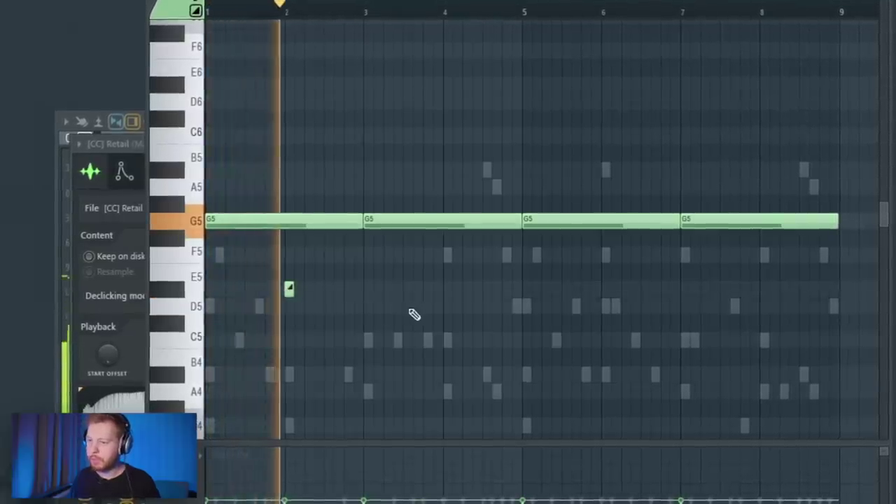
Add slide notes to the [CC] Retail line: F5 at bar 3, A#5 at bar 6, F5 at bar 7, and F6 and F5 late in bar 8
click(366, 255)
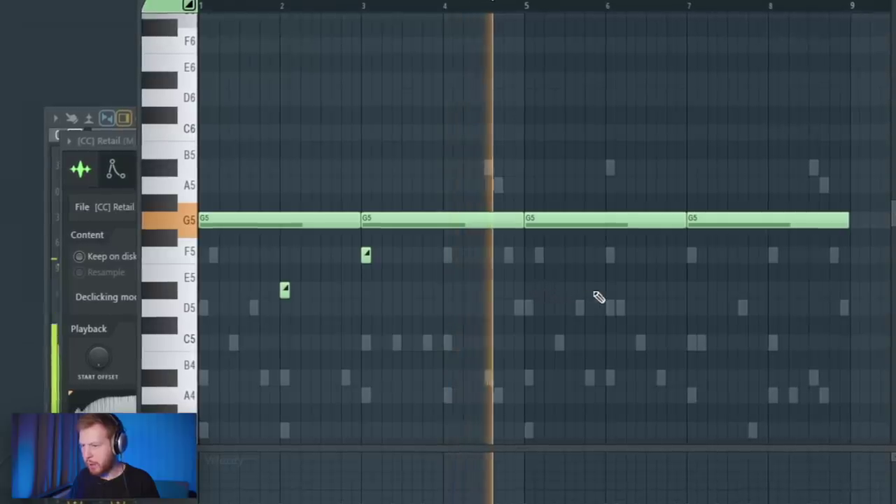
click(612, 166)
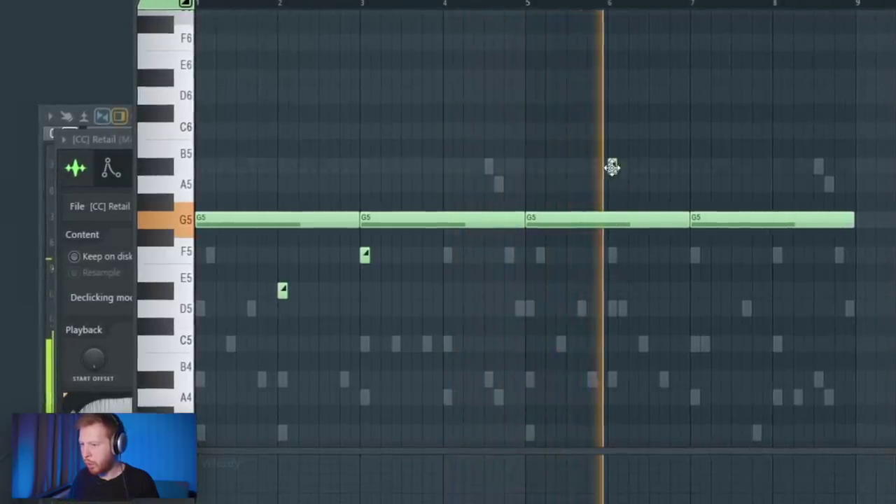
click(695, 255)
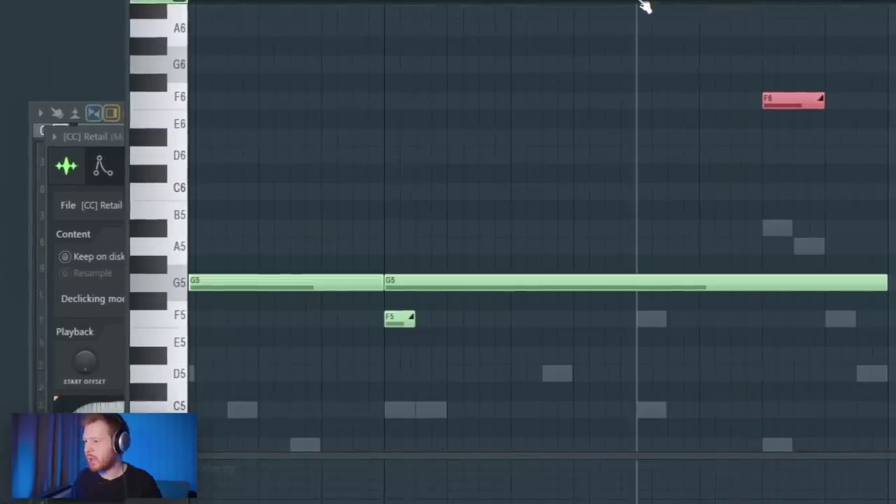
key(space)
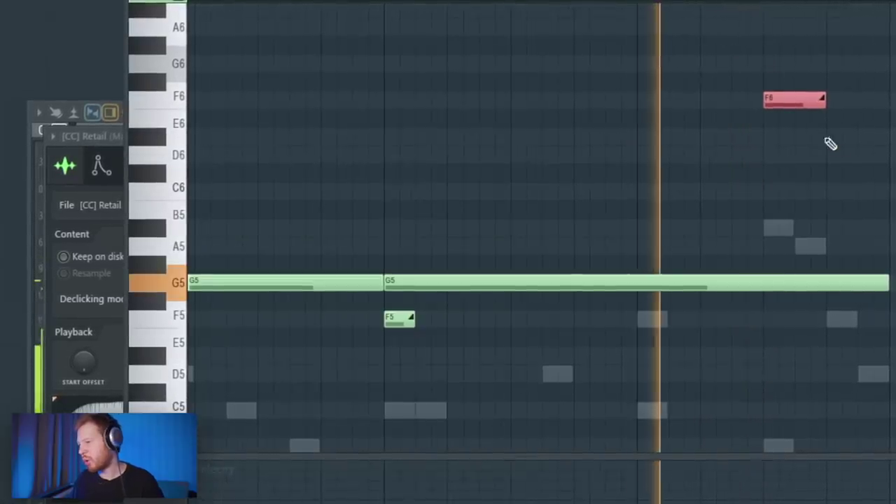
click(846, 320)
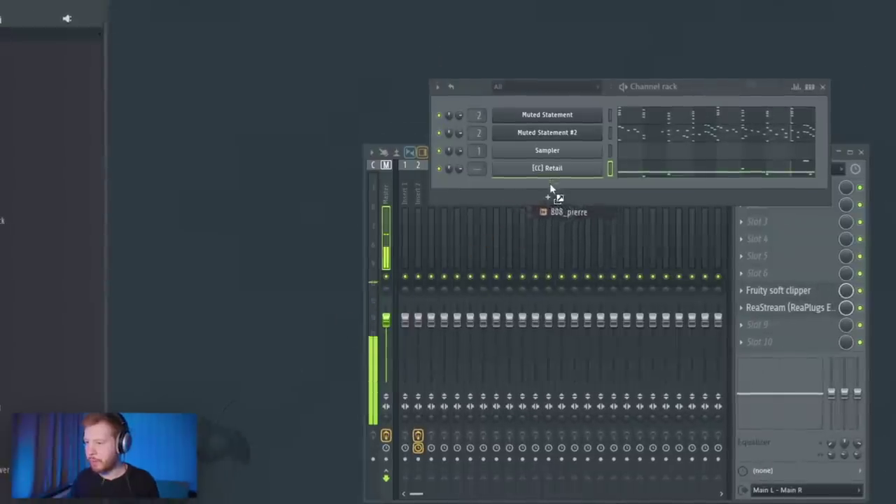
Add the 808_pierre sample as a new channel in the channel rack and open its piano roll
drag(550, 186, 549, 186)
key(alt+F8)
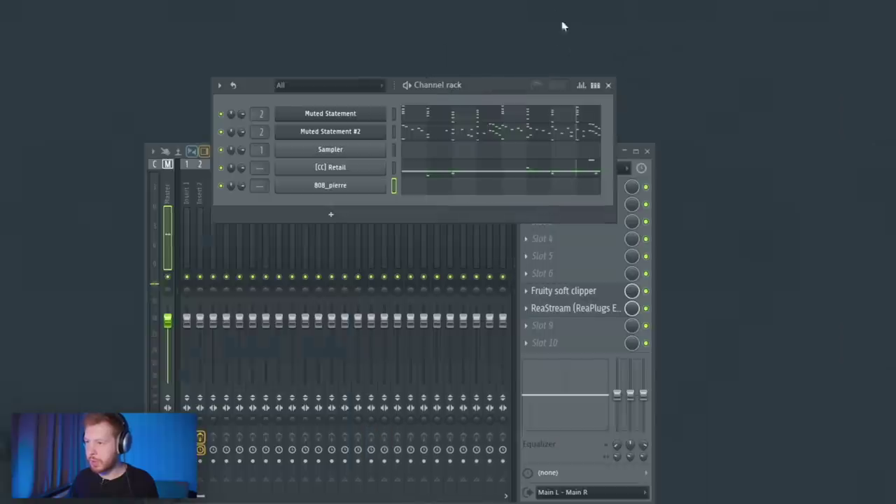
key(F7)
Write three G5 808 hits in bar 1, copy them down to F5 at bar 3, and repeat the pattern from bar 5
drag(263, 167, 389, 188)
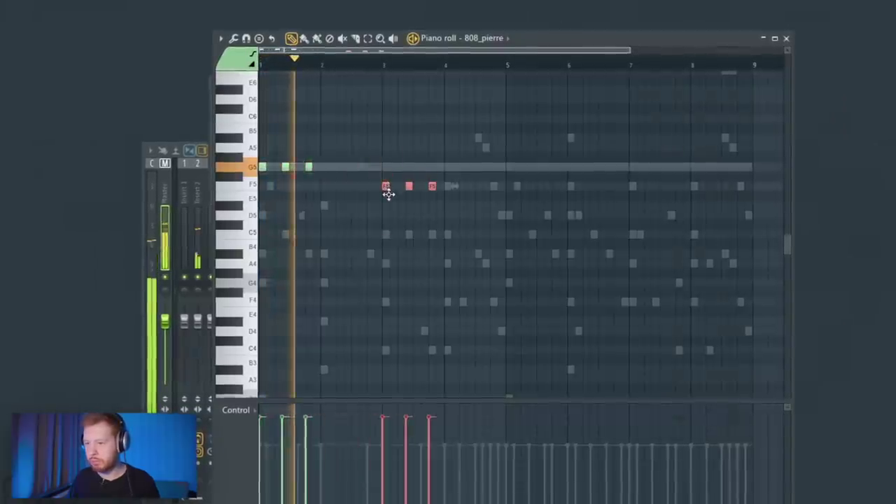
drag(532, 256, 492, 230)
key(ctrl+a)
drag(279, 170, 510, 166)
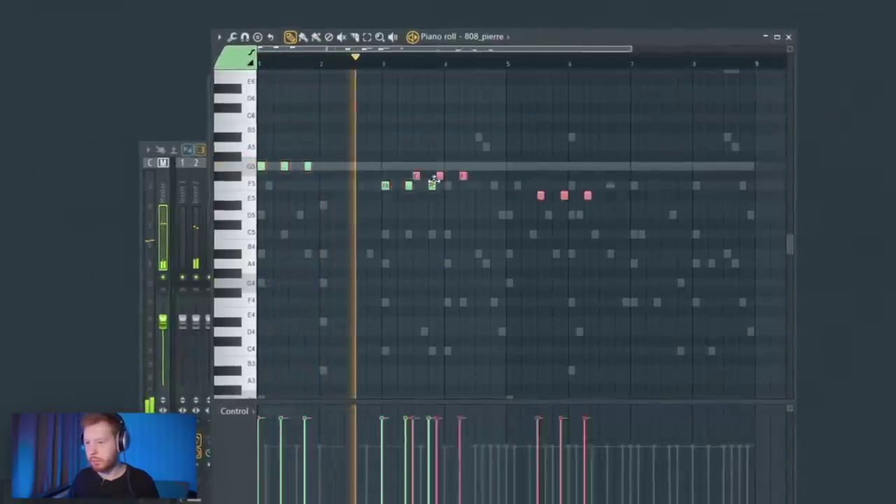
Set the snap to 1/3 step and place a fast roll of short F5 808 hits on the last beat of bar 8
ctrl+scroll(660, 278, up, 3)
ctrl+scroll(660, 279, up, 2)
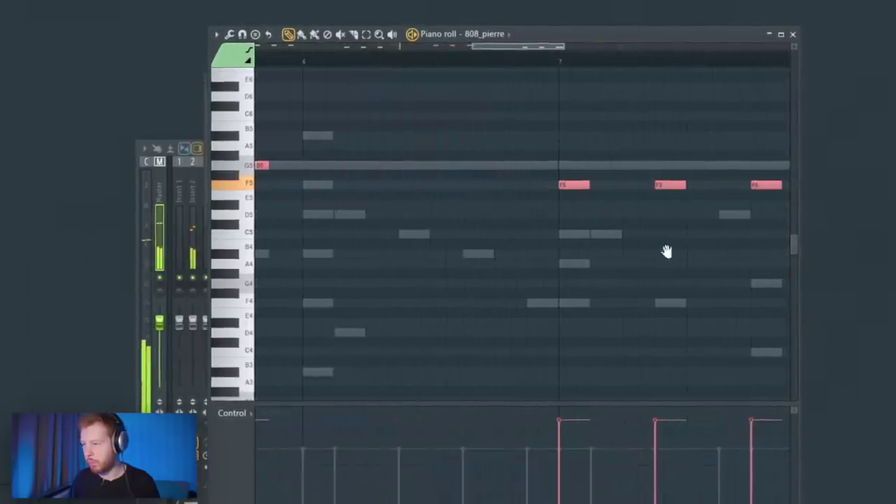
drag(666, 252, 426, 300)
click(356, 52)
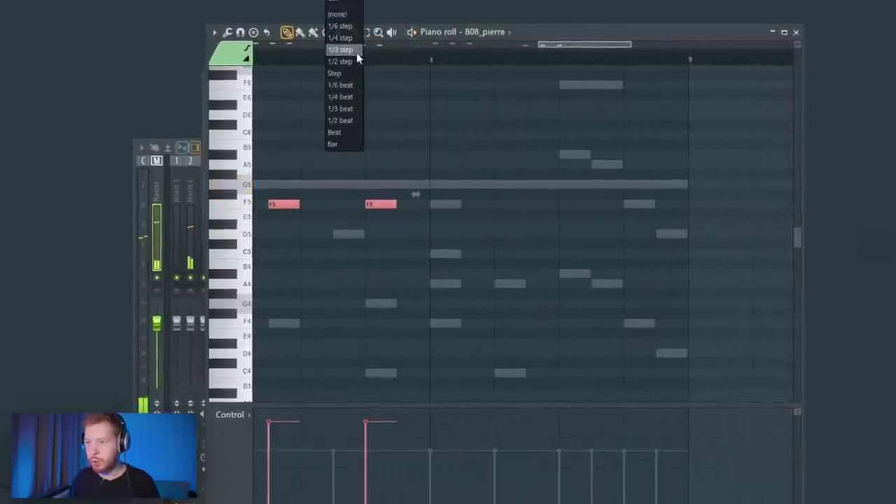
drag(628, 212, 628, 204)
scroll(648, 204, up, 2)
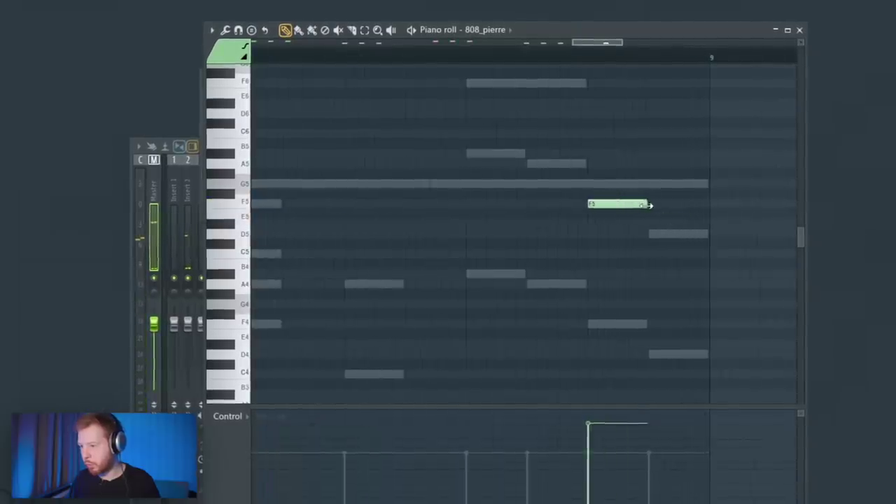
scroll(394, 252, down, 3)
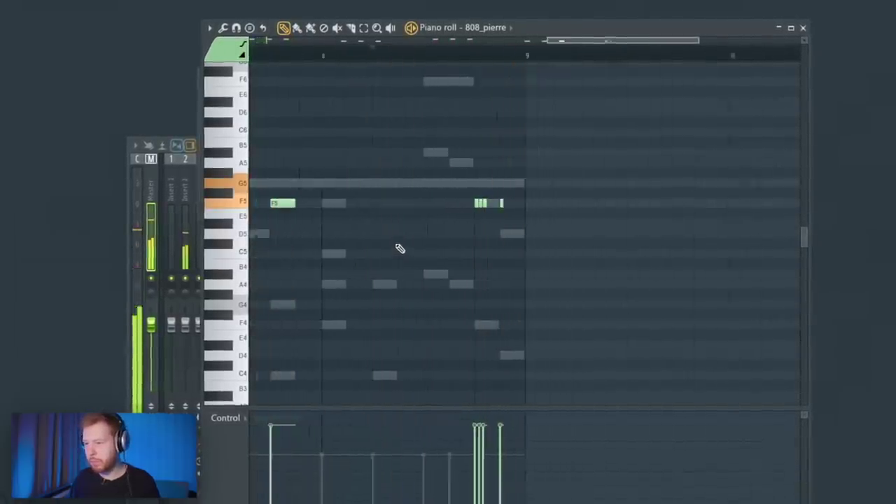
Set the 808_pierre channel to cut itself and look over its sampler settings
key(F6)
right_click(388, 181)
click(445, 257)
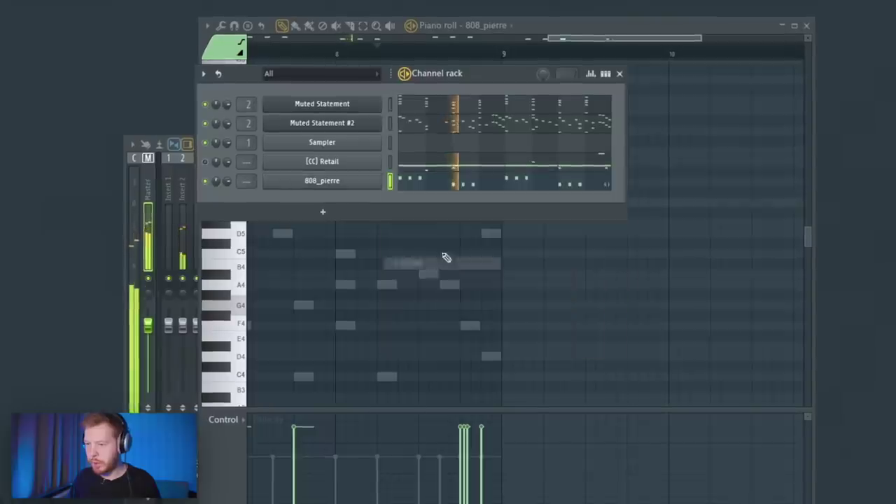
click(320, 183)
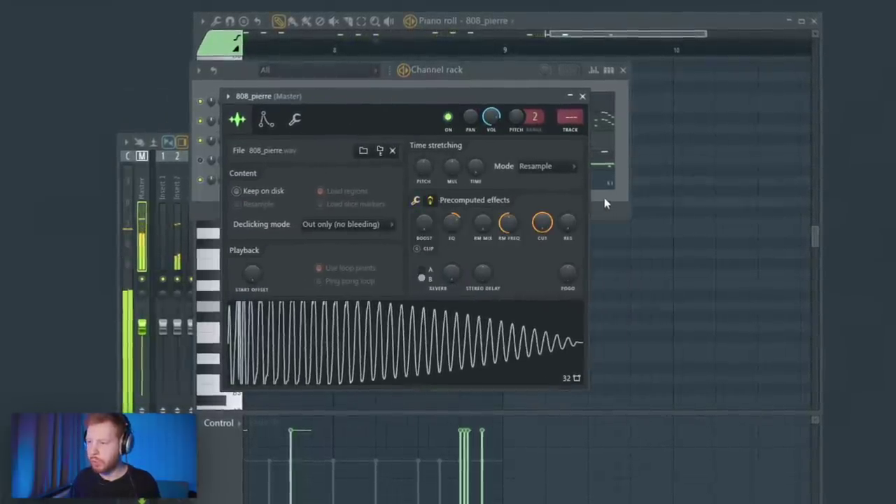
click(583, 95)
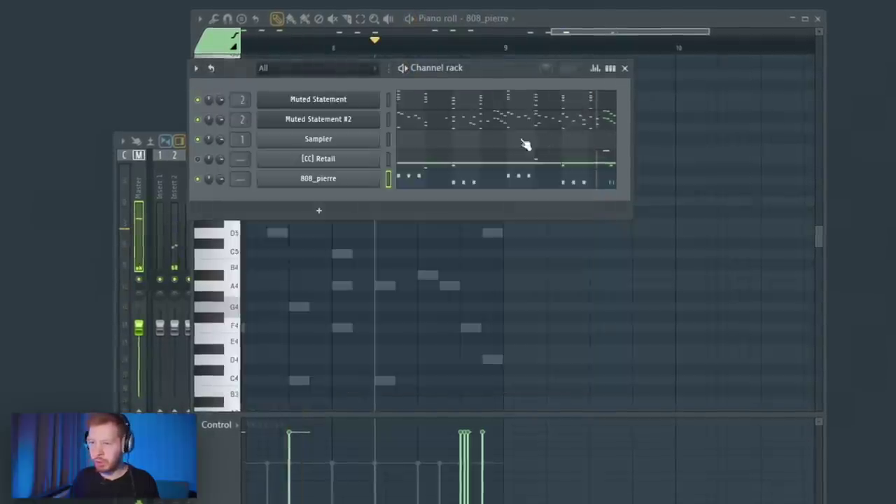
Insert a Harmless instrument channel and load the Here in My Car FG preset
right_click(384, 98)
mouse_move(437, 189)
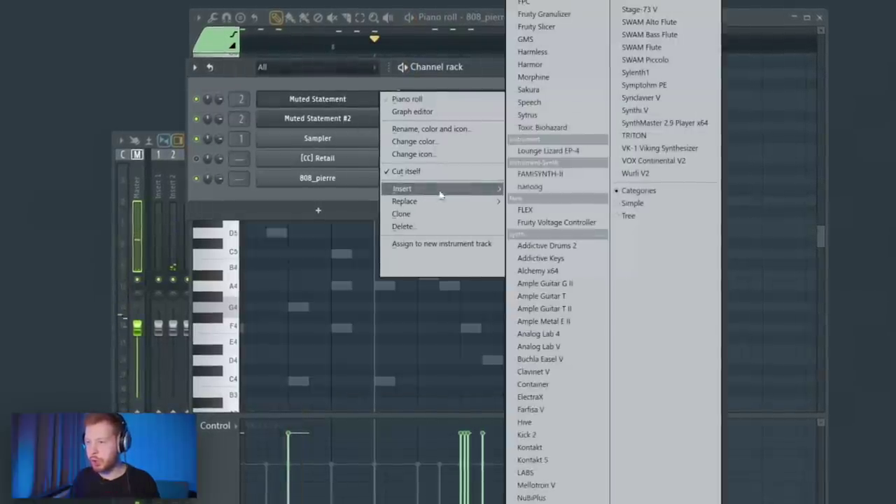
click(553, 52)
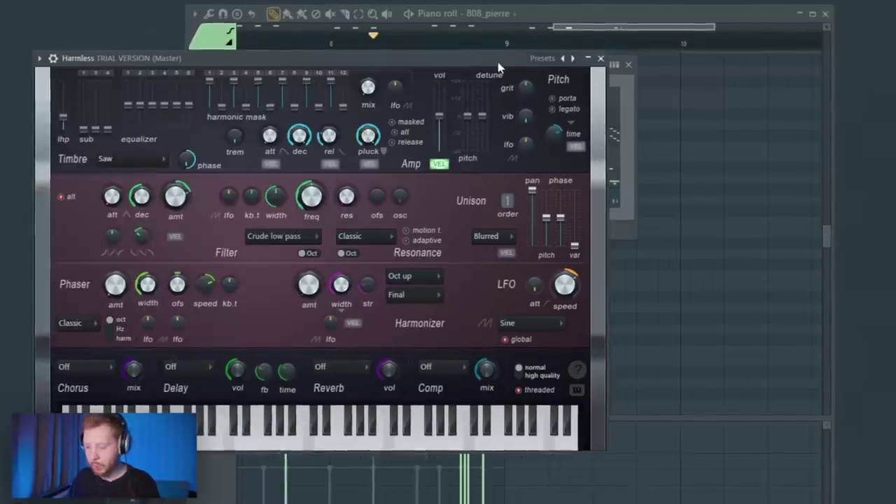
drag(720, 322, 583, 418)
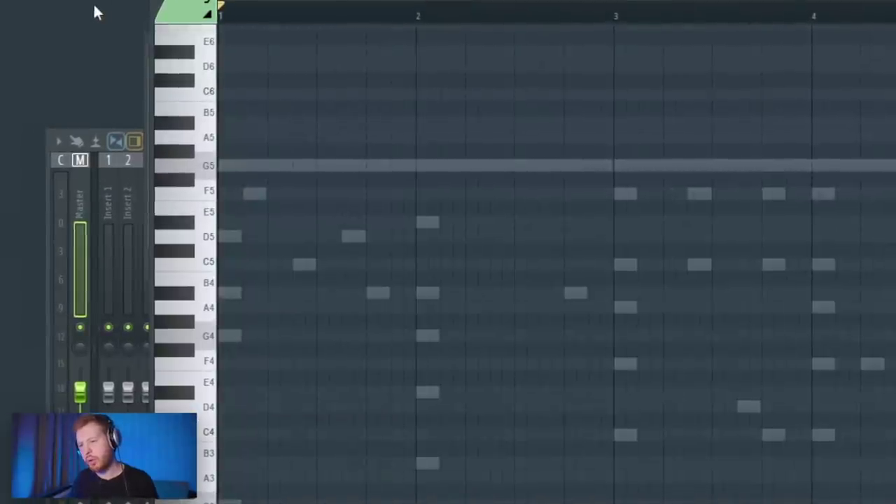
Write the Here in My Car FG melody from the last beat of bar 1: C5, A#4, C5, D5 and A#4
key(space)
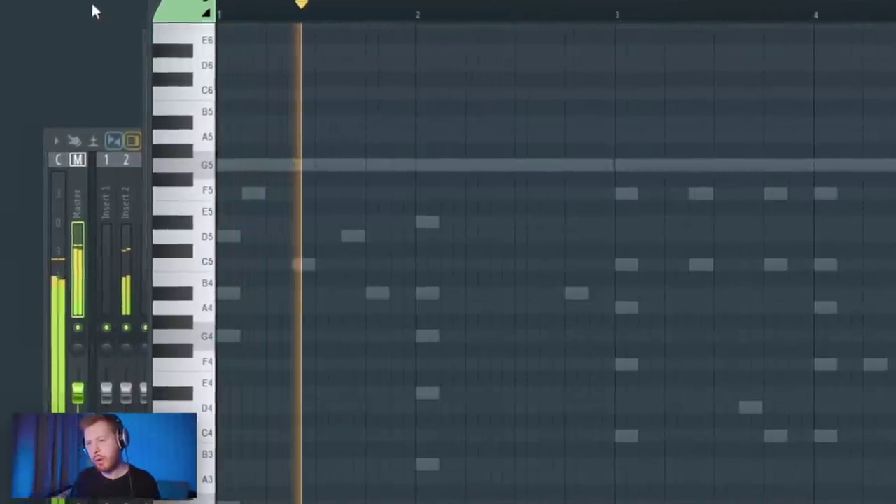
key(space)
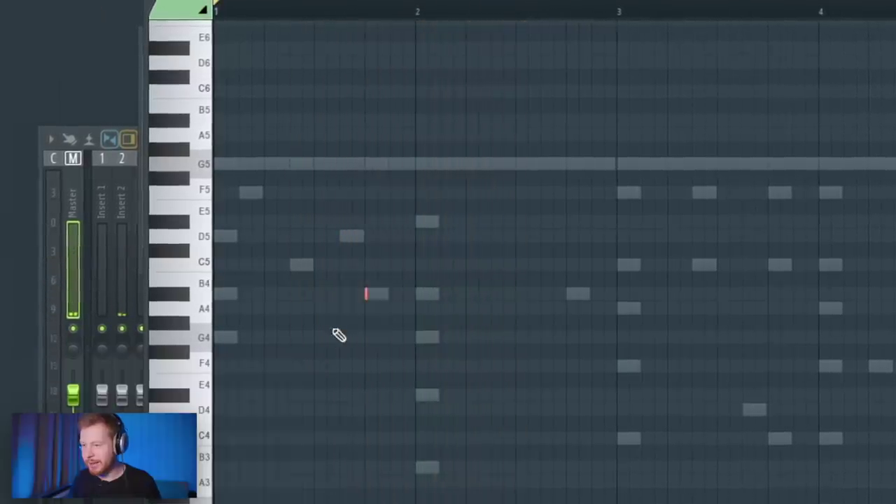
click(371, 294)
drag(379, 289, 401, 294)
click(376, 265)
click(427, 265)
key(space)
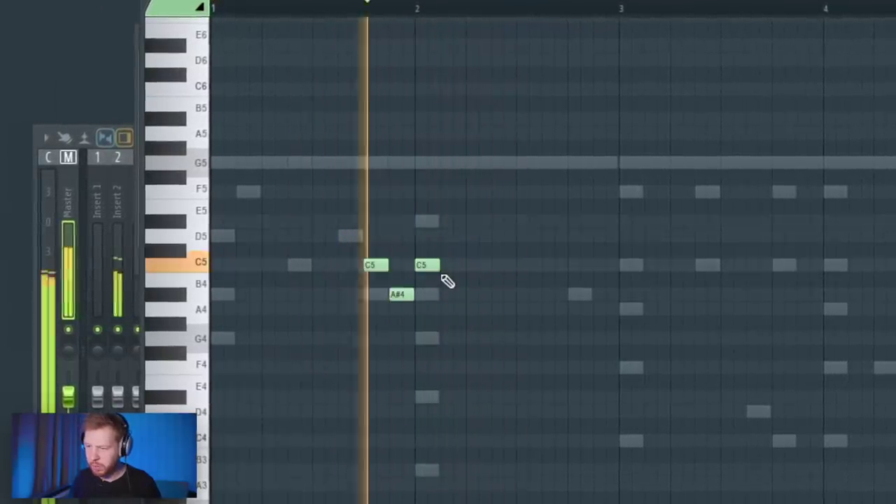
key(space)
click(447, 263)
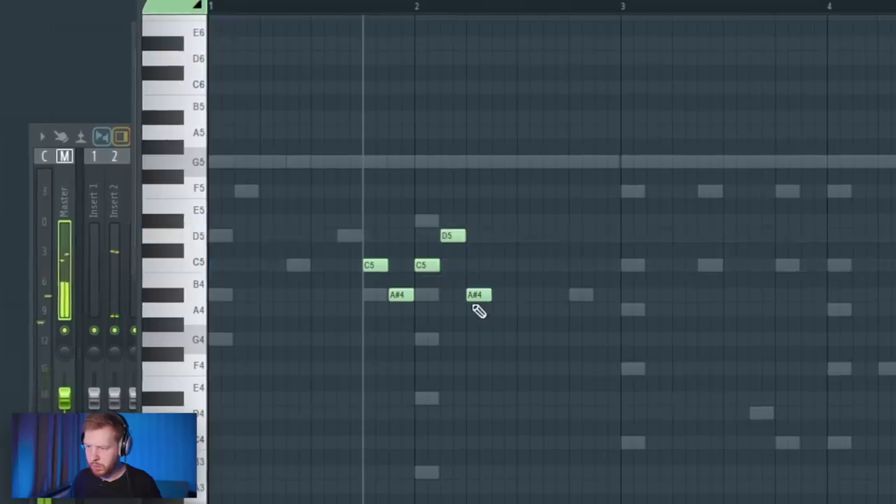
Play back the opening phrase, select all its notes and lengthen them slightly
key(space)
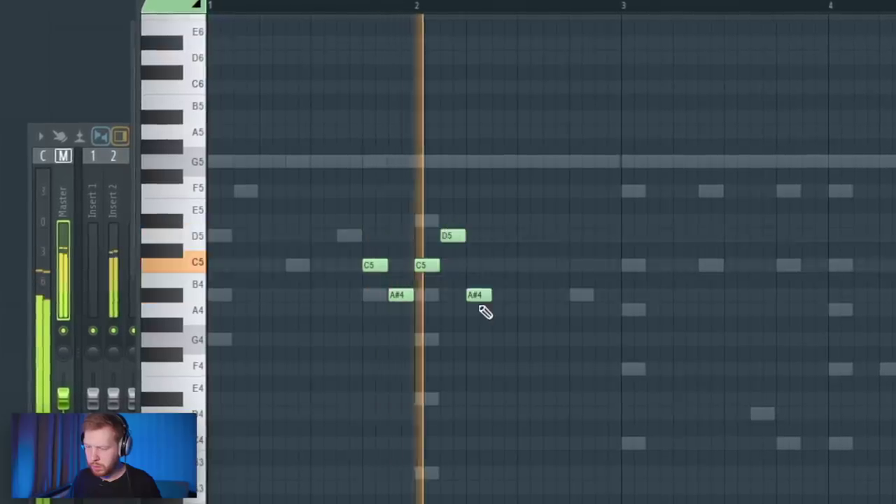
key(space)
key(ctrl+a)
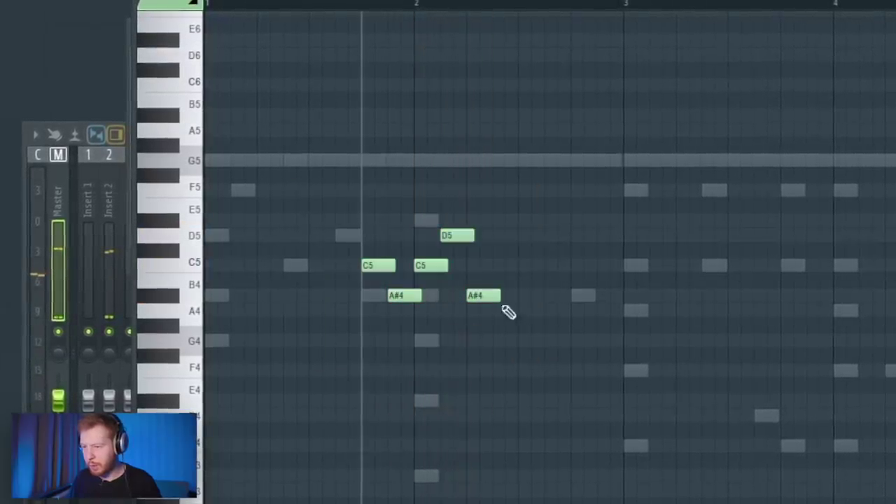
key(space)
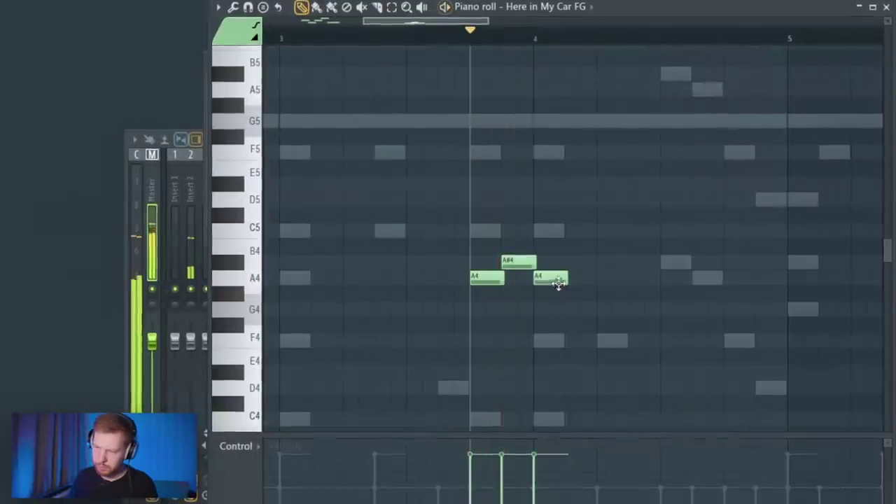
Continue the second phrase in bar 4 with G4 and F4 after the A4 note, and extend the F4
scroll(556, 286, down, 2)
click(569, 310)
click(589, 343)
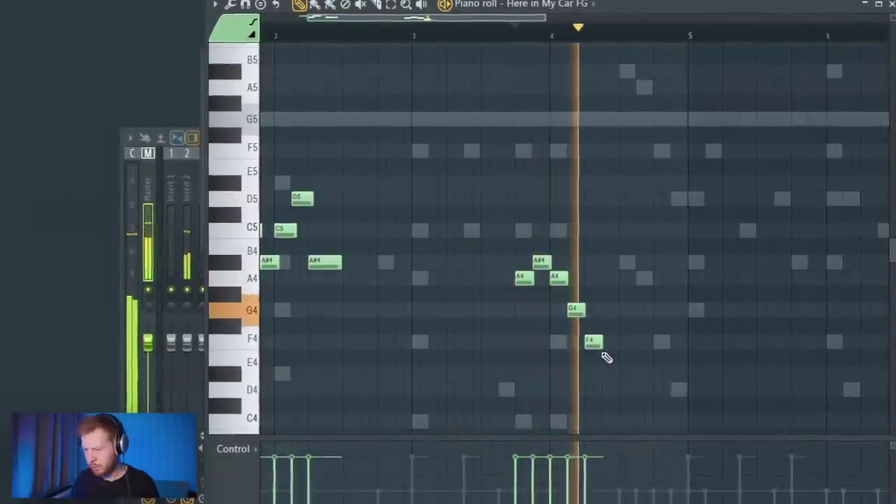
drag(602, 343, 616, 354)
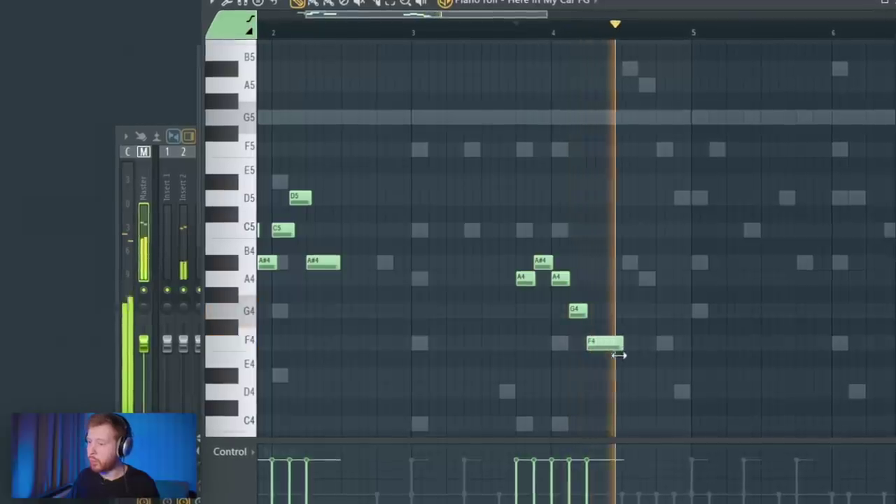
Finish the bar 4 phrase with A#4 and F5, shorten the F5 and play the phrase back
key(space)
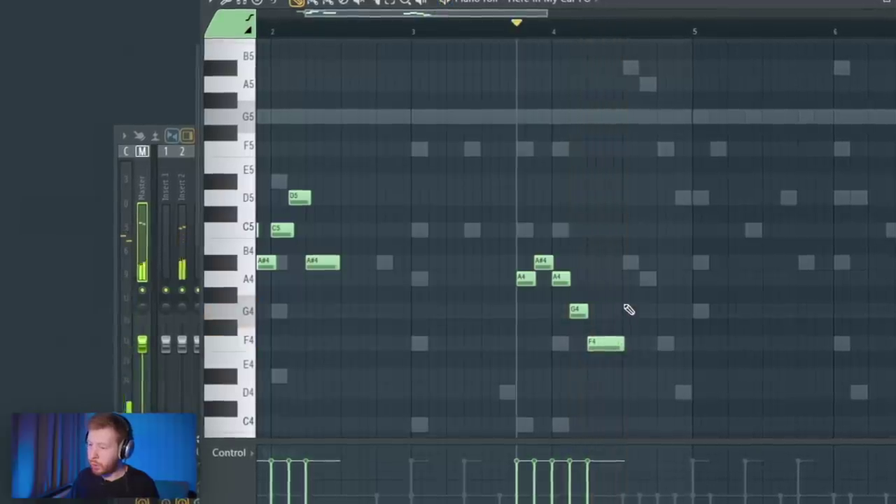
key(space)
click(633, 261)
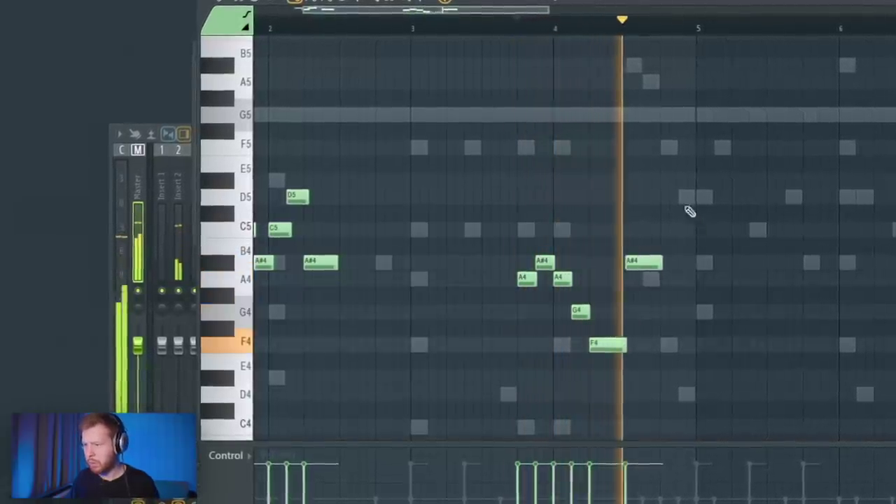
click(673, 146)
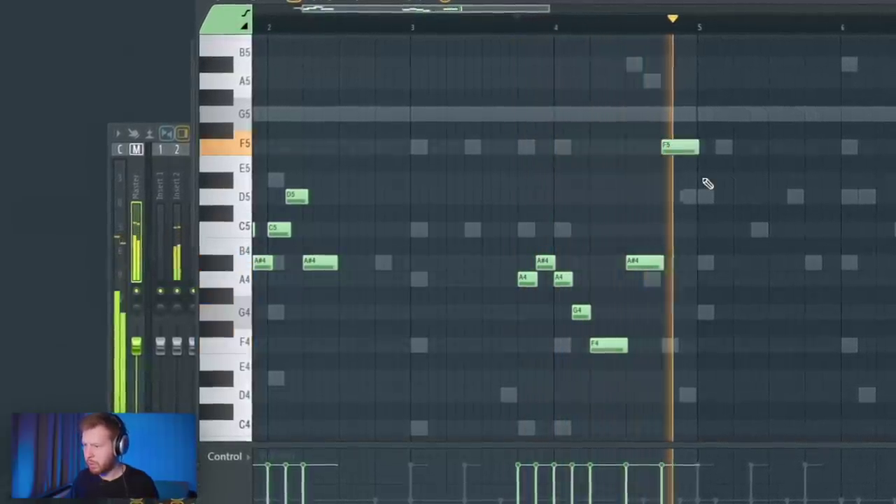
key(space)
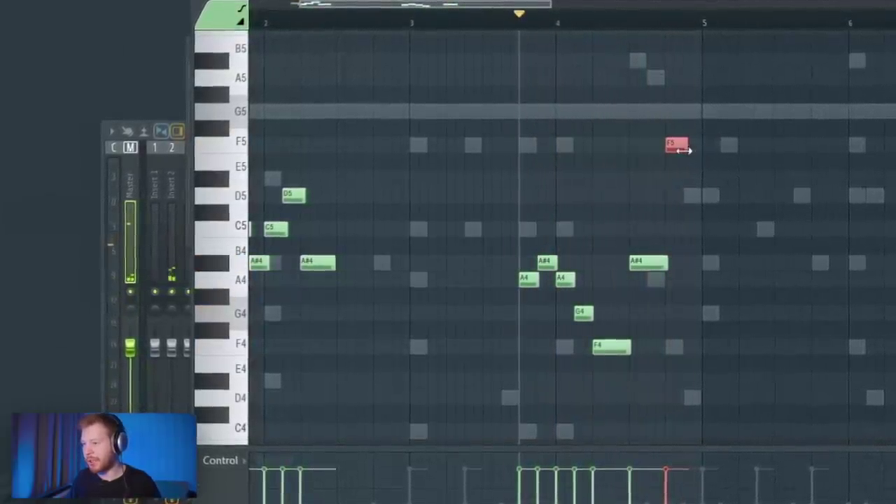
key(space)
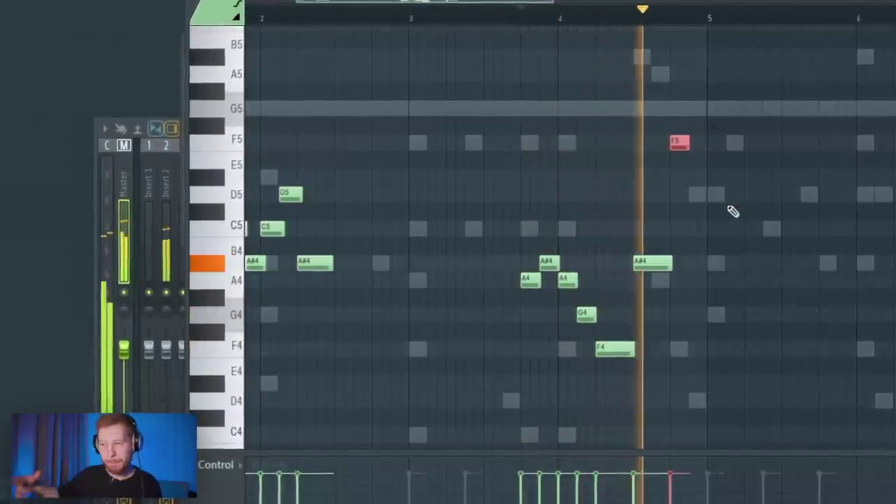
Close the piano roll and load the Fresh Air effect on mixer insert 3
key(F7)
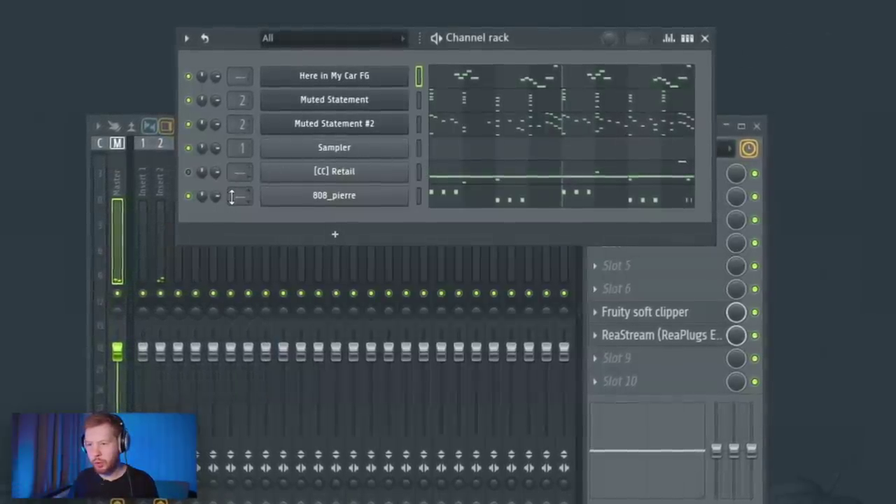
click(174, 171)
click(644, 203)
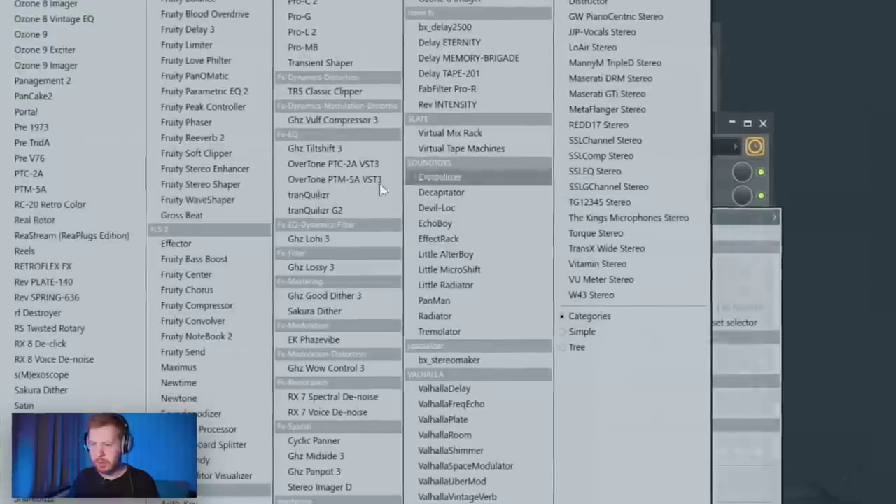
key(Escape)
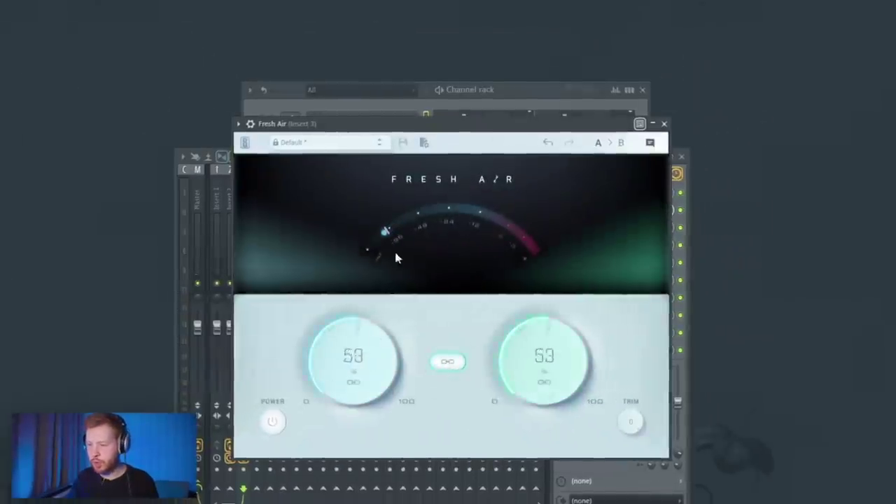
Set Fresh Air's Mid Air and High Air to 44 and load ValhallaRoom on mixer insert 3
drag(448, 136, 496, 142)
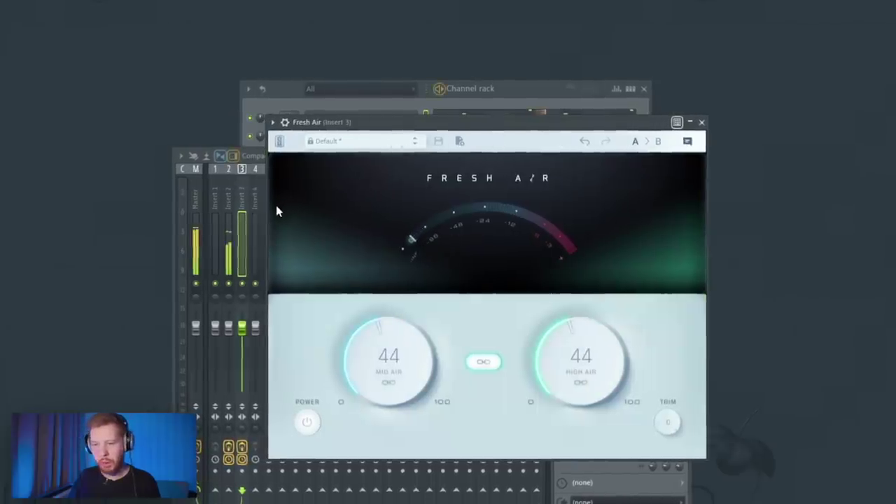
click(243, 198)
click(574, 227)
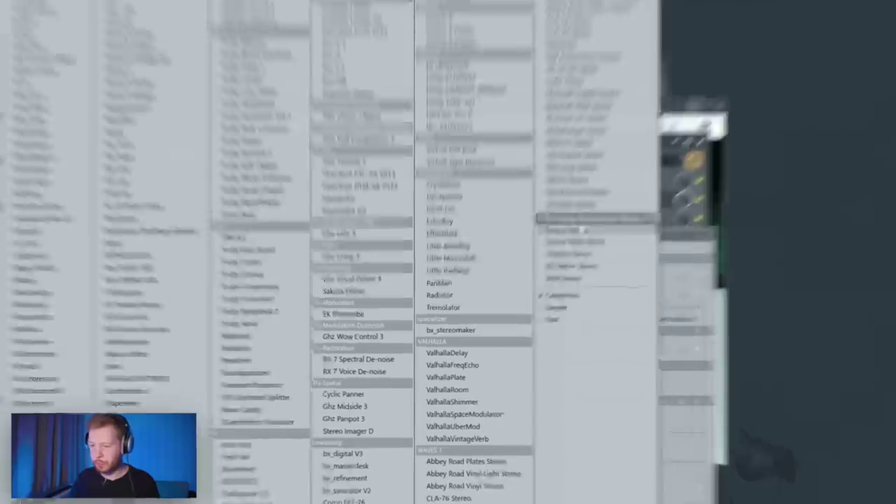
click(445, 389)
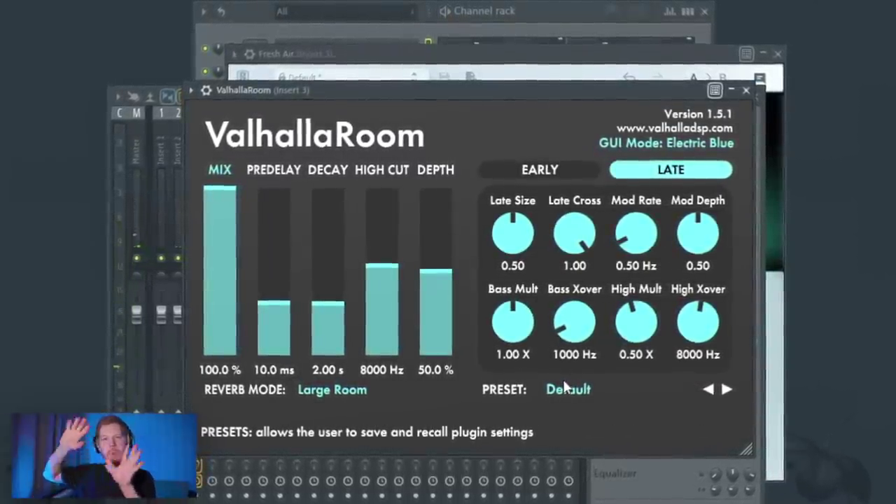
Apply ValhallaRoom's DarkMediumHall preset and adjust it to about 54% mix and 6.7 s decay, also tweaking high cut and depth
click(566, 388)
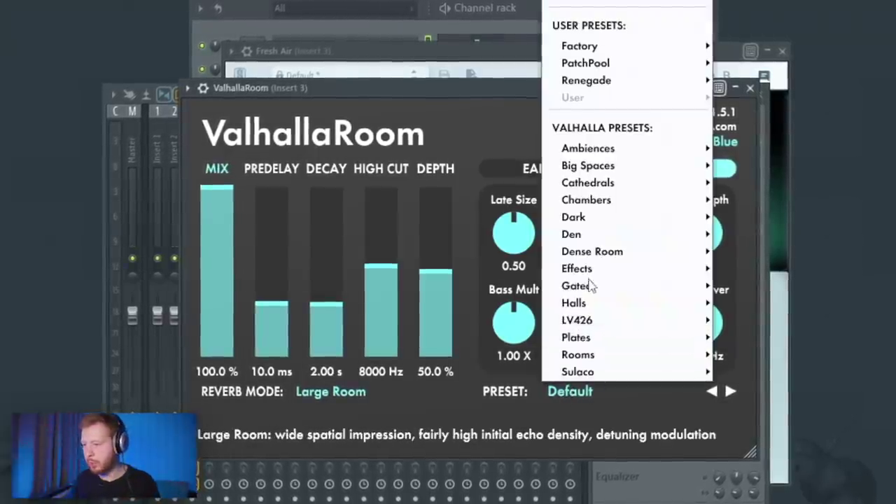
mouse_move(576, 217)
click(779, 339)
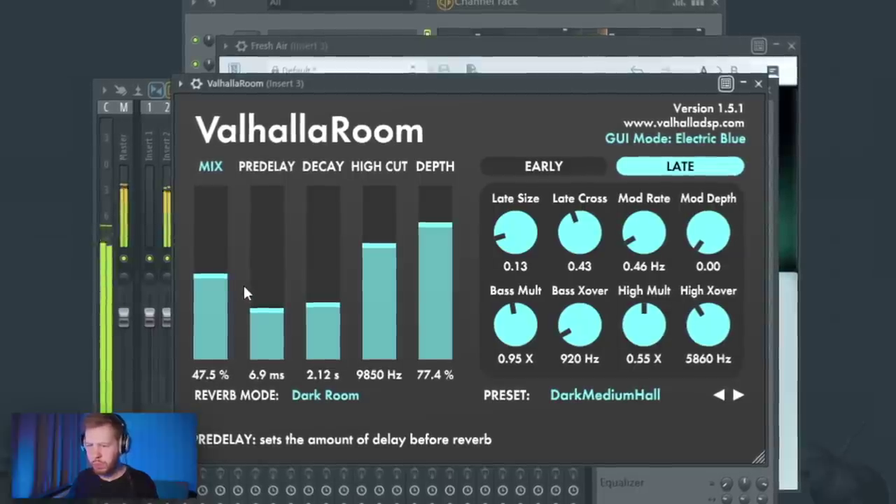
drag(228, 281, 225, 311)
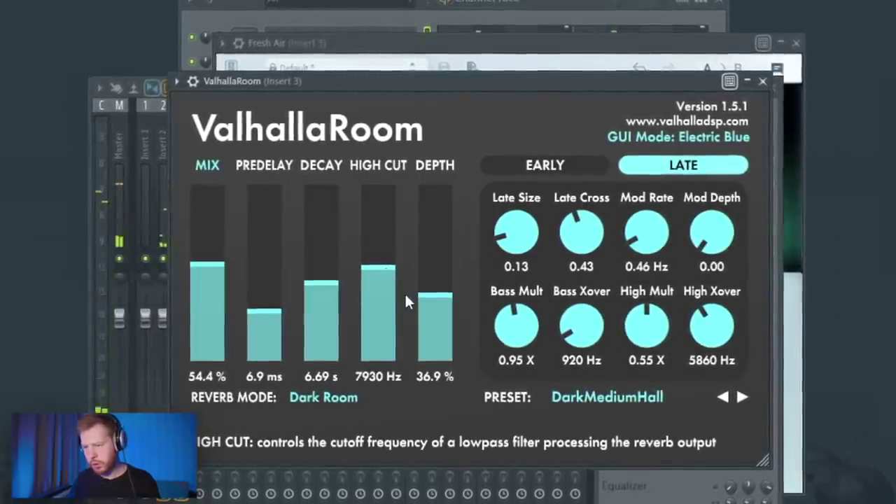
drag(385, 271, 379, 255)
drag(434, 289, 436, 276)
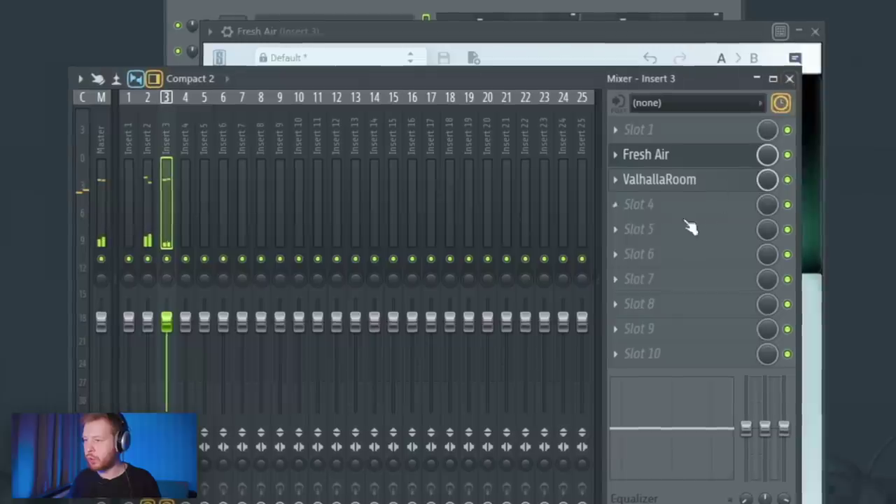
Add FabFilter Pro-Q 3 to insert 3 with a low cut and bell cuts near 460 Hz (about -4.3 dB) and 1.1 kHz
click(647, 207)
click(580, 39)
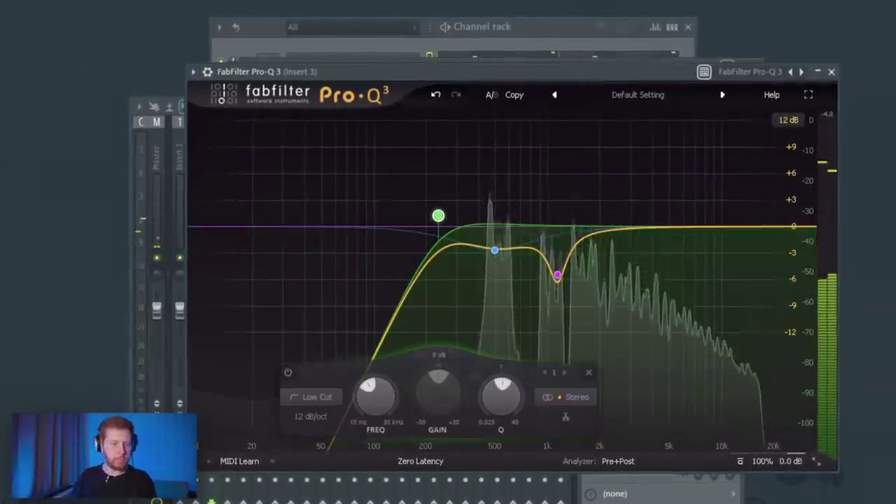
mouse_move(495, 250)
mouse_down()
mouse_move(490, 276)
mouse_move(498, 264)
mouse_up()
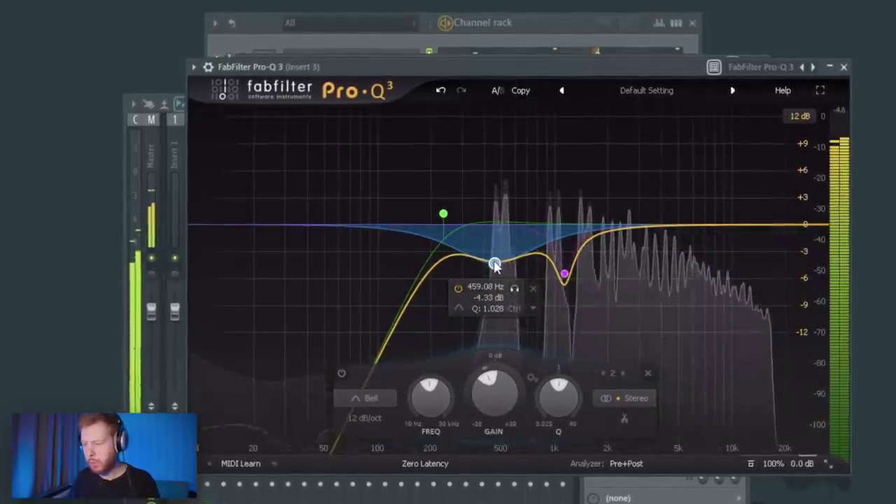
drag(443, 212, 444, 224)
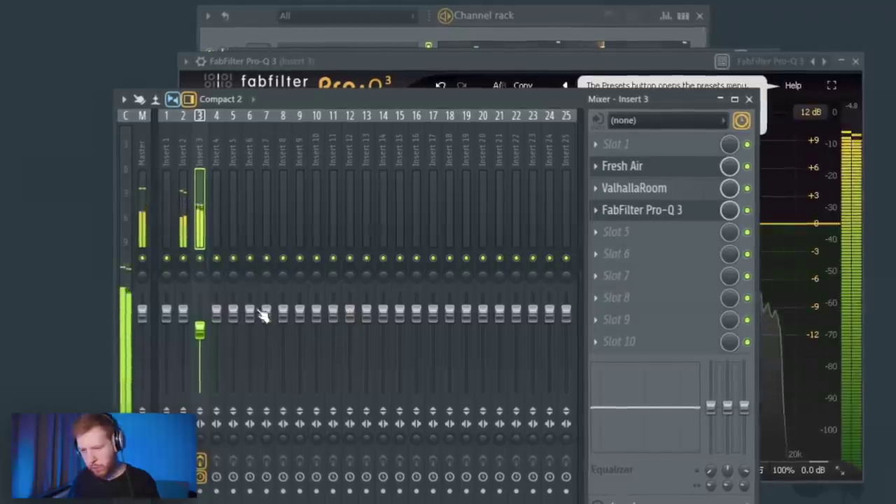
Load A1StereoControl on insert 3, move it above FabFilter Pro-Q 3 and widen the stereo width
click(644, 238)
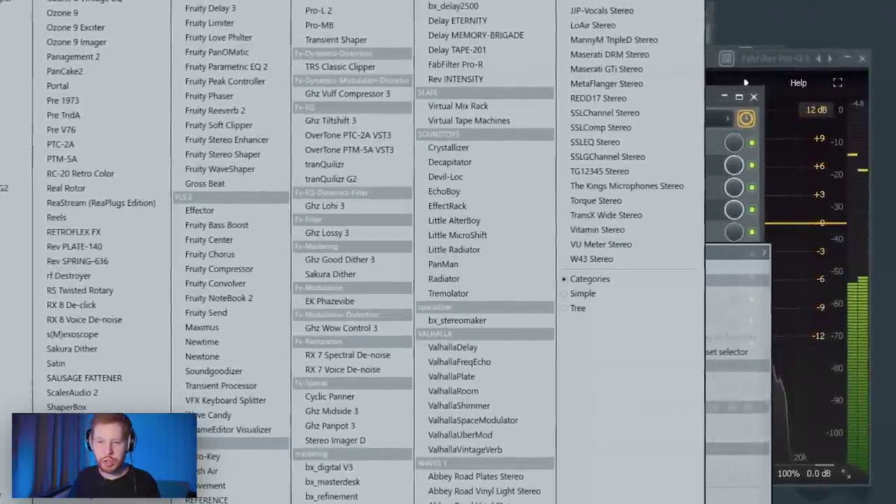
click(595, 156)
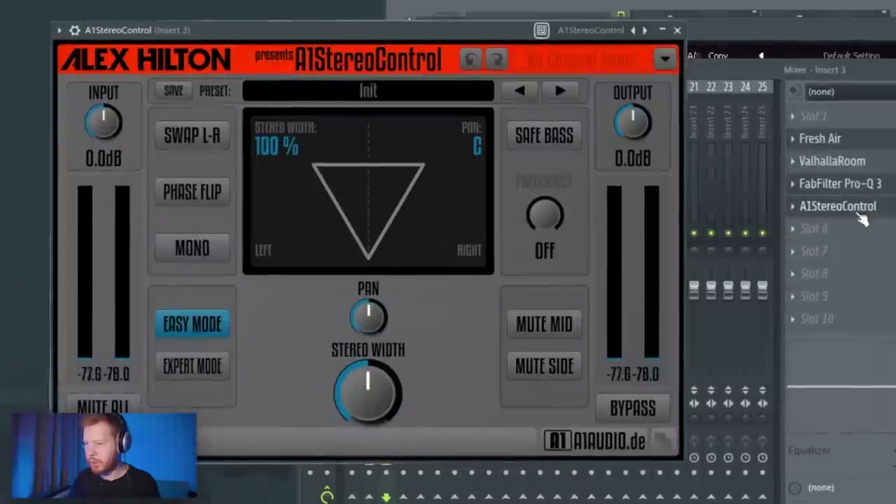
drag(861, 216, 840, 183)
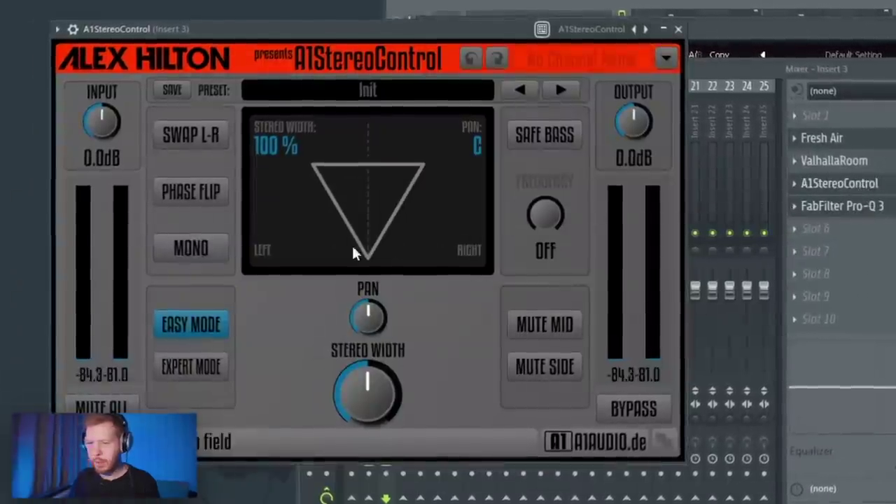
drag(367, 388, 448, 389)
click(791, 44)
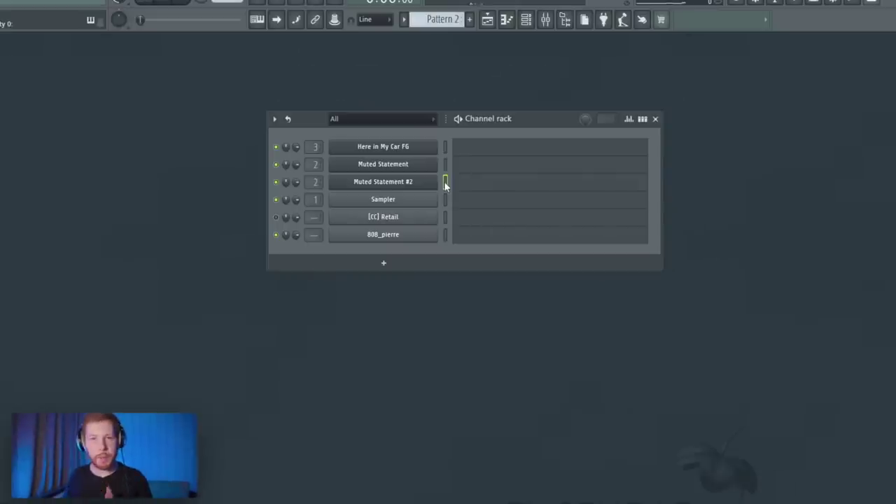
Enter a Muted Statement #2 phrase in bar 1 with a G4–A#4–G5–A#5 chord, D5, G4–D5 and D5–G5, and play it back
click(471, 188)
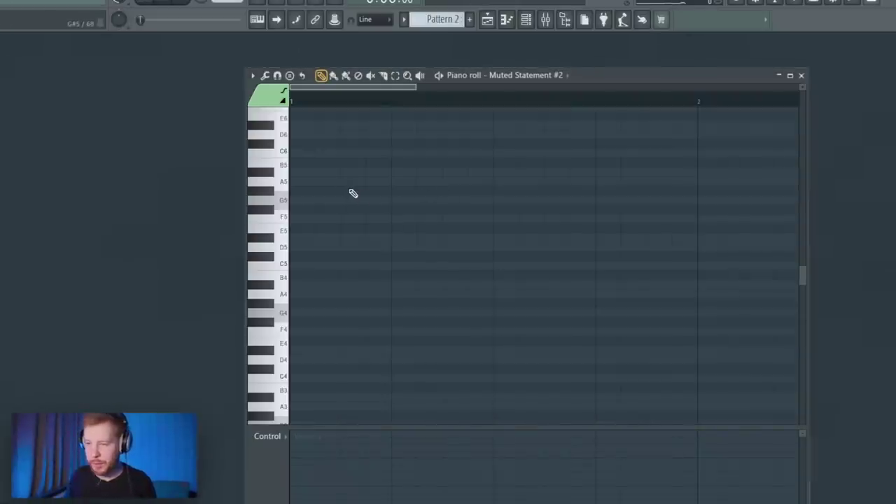
scroll(292, 208, up, 3)
click(316, 226)
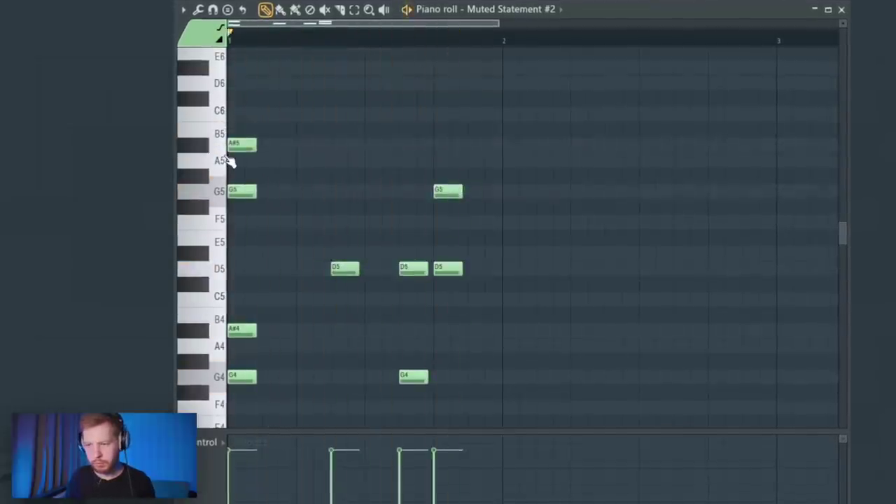
key(space)
key(space)
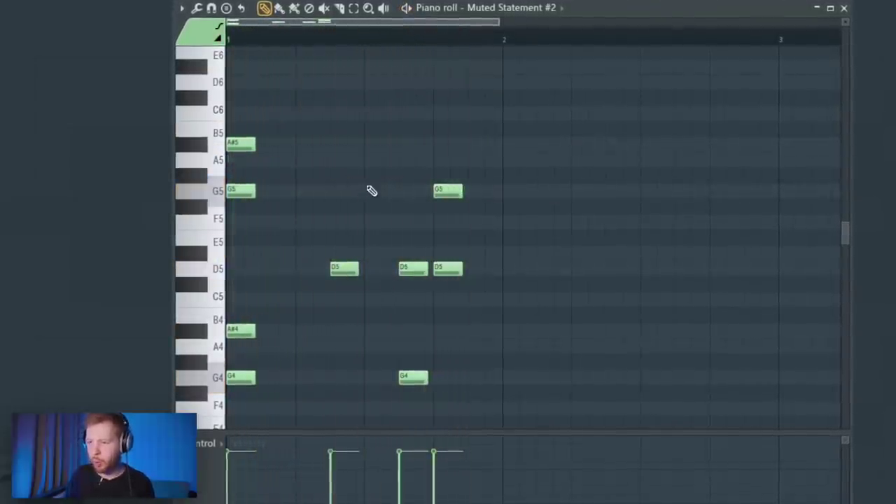
key(space)
Add a G4–A#4–D5–G5–A#5 chord at bar 2 and an F4–A4–C5–A5 chord, C5 and A4–F5 in bar 3, auditioning them
scroll(345, 248, down, 2)
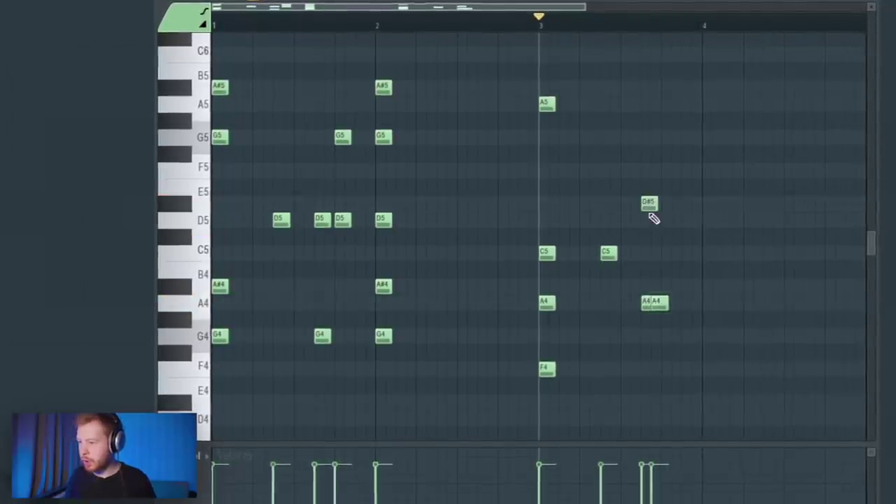
key(space)
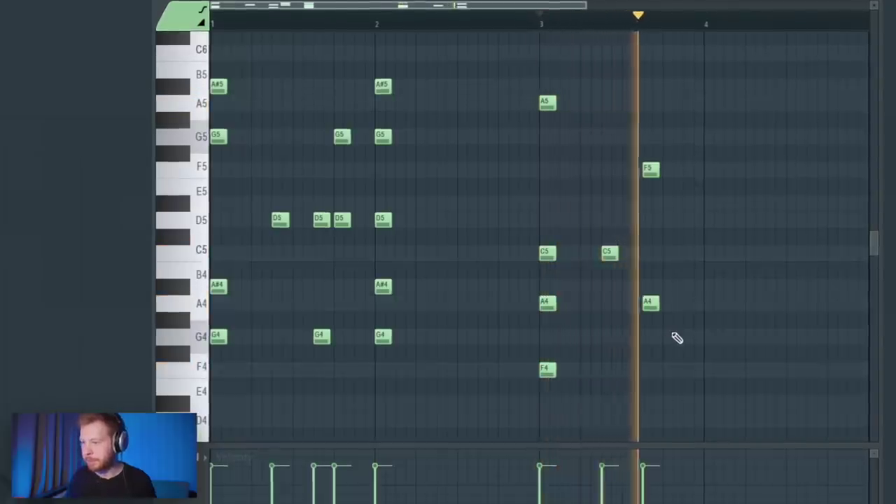
key(space)
scroll(326, 120, up, 2)
Place D5–A5 near the end of bar 3 and an F4–A4–C5–G5 chord at the start of bar 4
drag(326, 115, 553, 372)
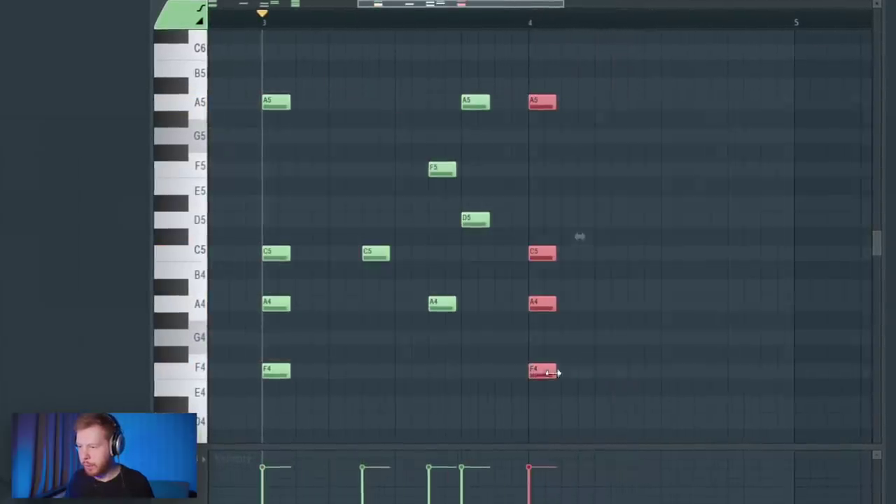
scroll(566, 222, up, 2)
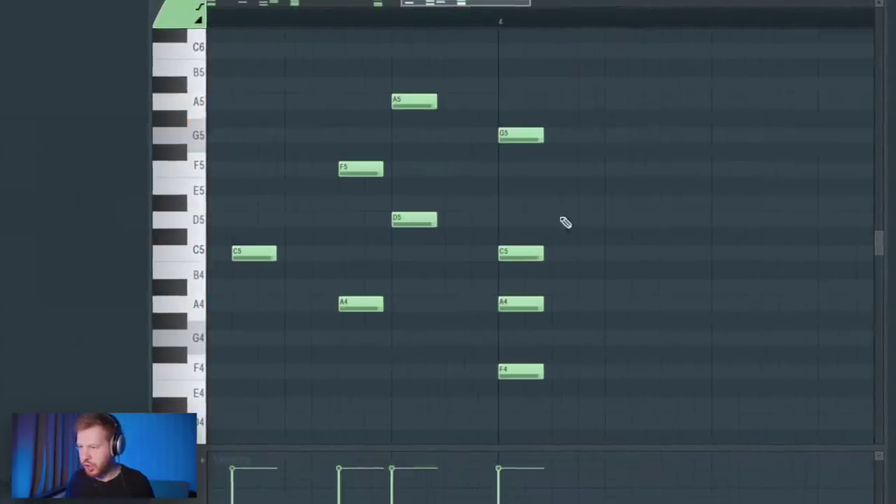
click(501, 18)
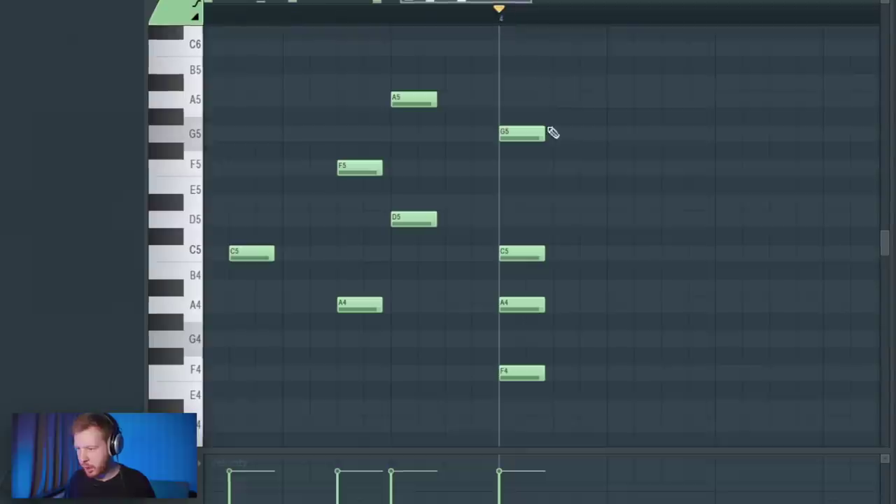
scroll(505, 306, up, 2)
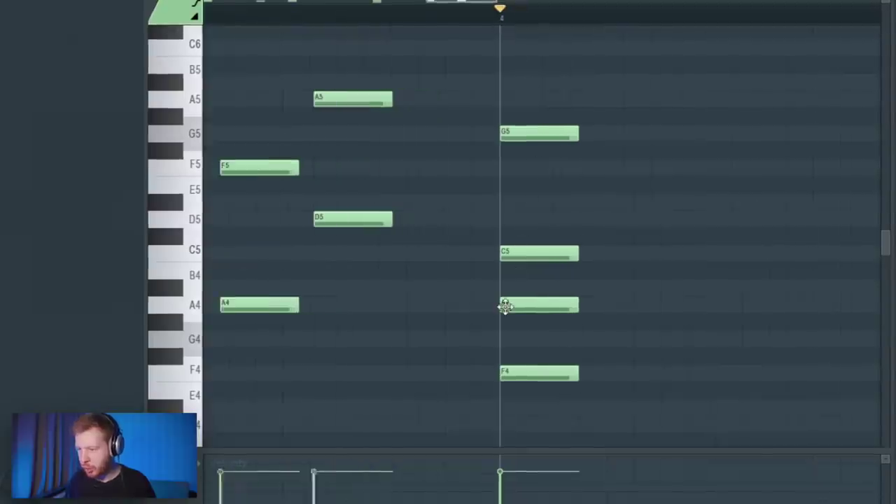
scroll(505, 306, up, 1)
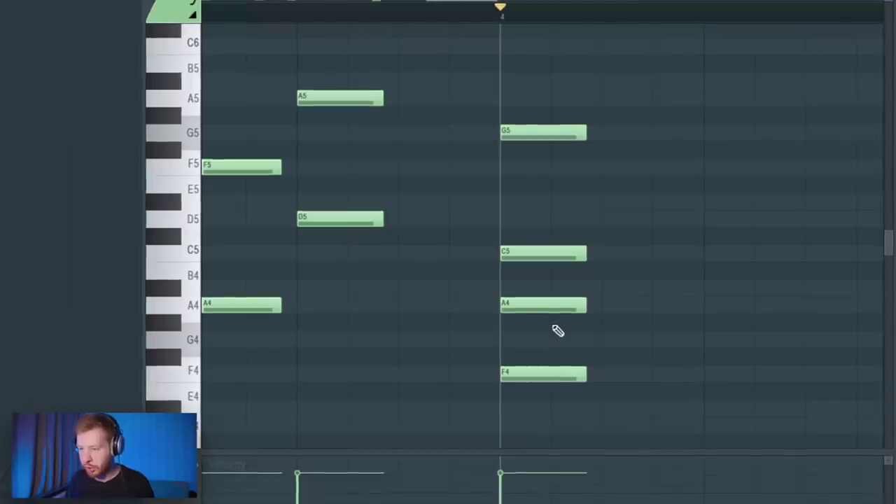
scroll(539, 348, up, 1)
Insert very short D5 and G4 grace notes just before bar 4 and play the phrase from bar 3
click(487, 218)
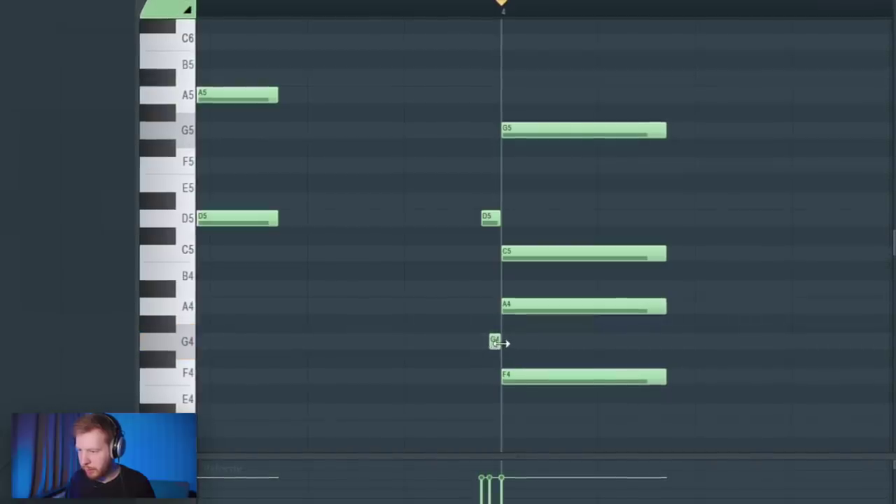
scroll(484, 317, up, 2)
scroll(493, 324, down, 1)
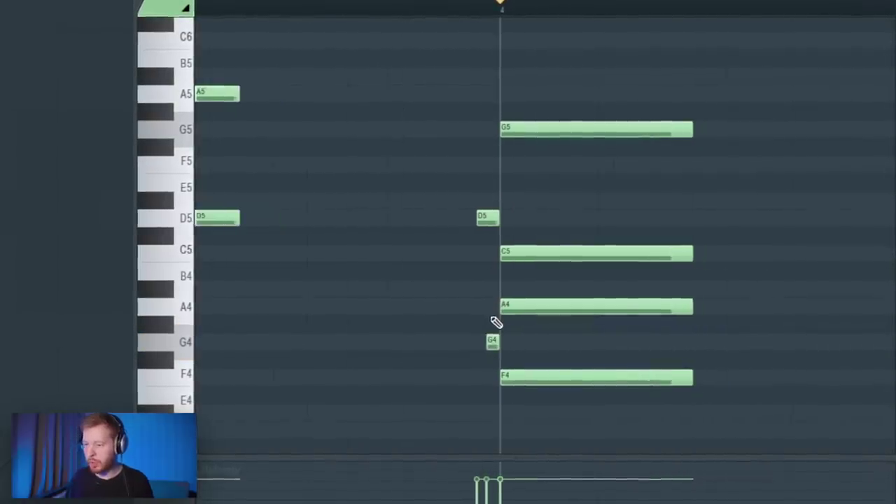
click(276, 13)
scroll(472, 310, down, 3)
key(space)
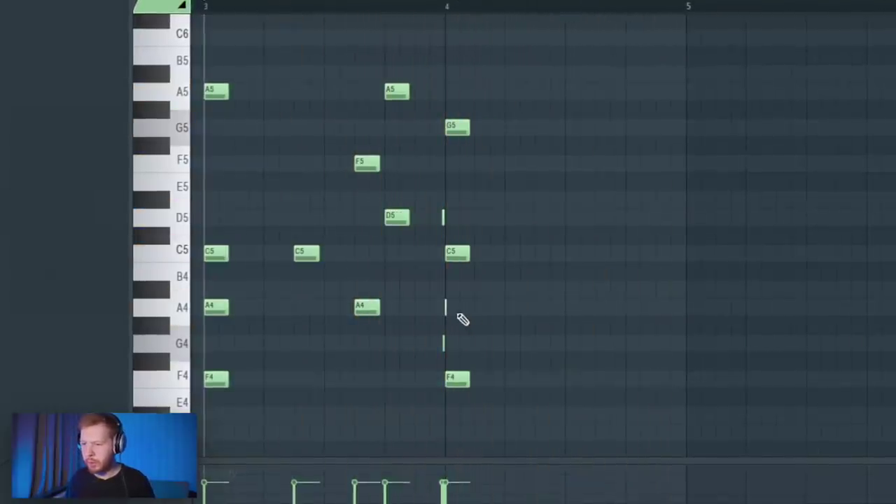
Remove A4 from the bar 4 chord and add F4–F5 and C5–C6 octave pairs after it
key(space)
click(518, 378)
drag(608, 324, 619, 252)
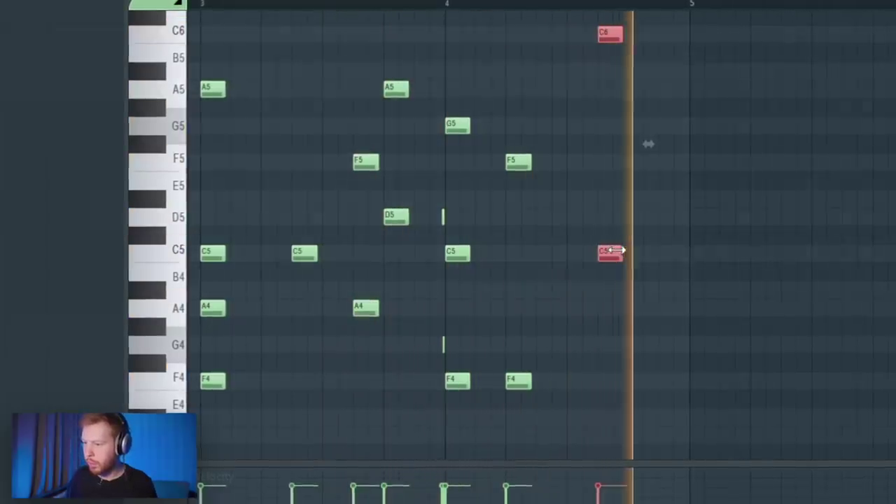
Select the whole Muted Statement #2 melody, duplicate it into bars 5 to 8 and close the piano roll
scroll(675, 271, down, 2)
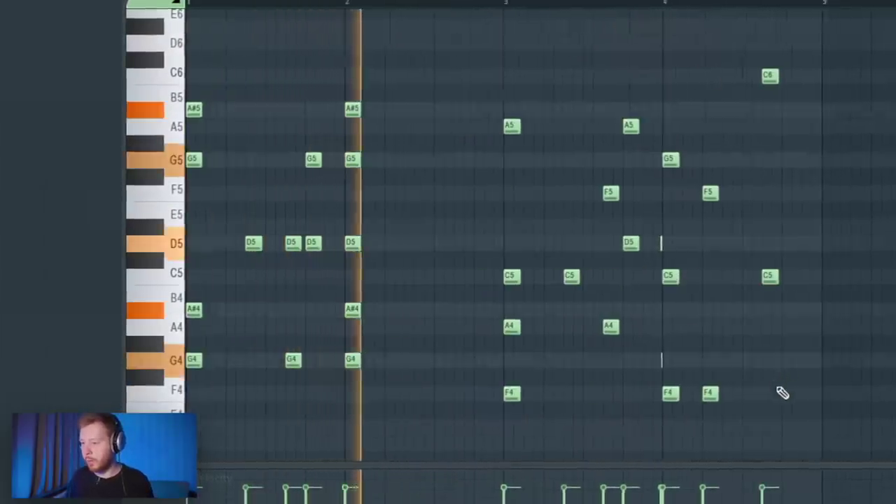
scroll(639, 415, down, 1)
key(ctrl+a)
scroll(286, 217, down, 1)
scroll(244, 380, down, 2)
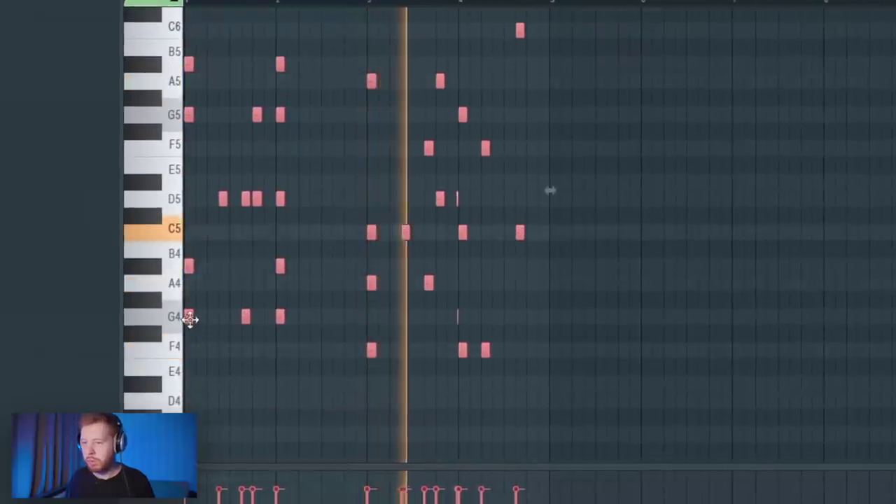
drag(189, 316, 563, 324)
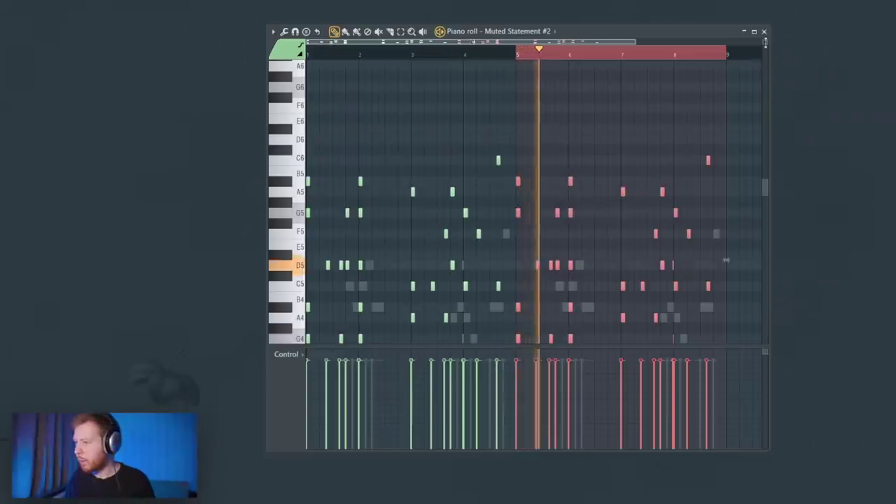
click(763, 31)
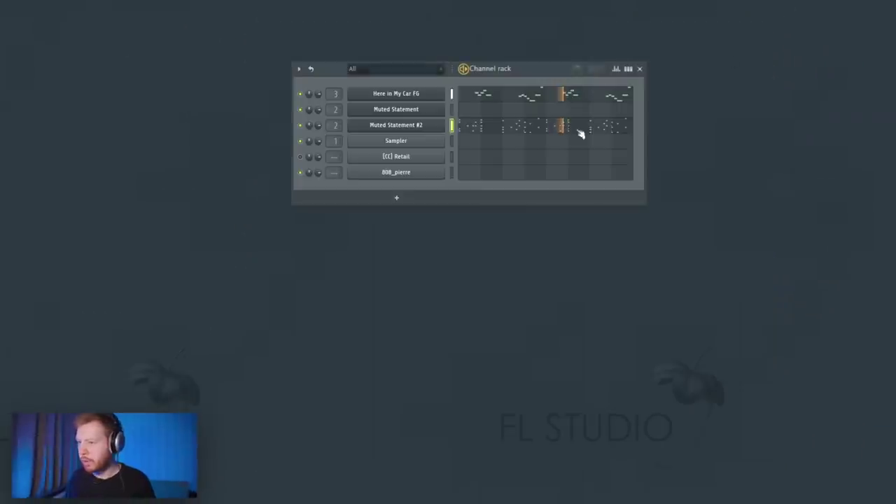
click(420, 129)
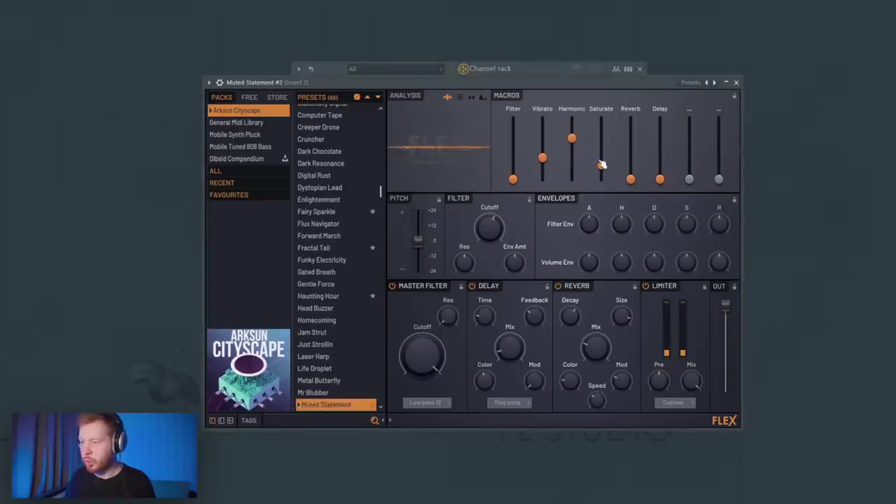
click(737, 82)
Add the kick_lean sample as a new channel below 808_pierre and open the hat sample folder
drag(557, 194, 559, 195)
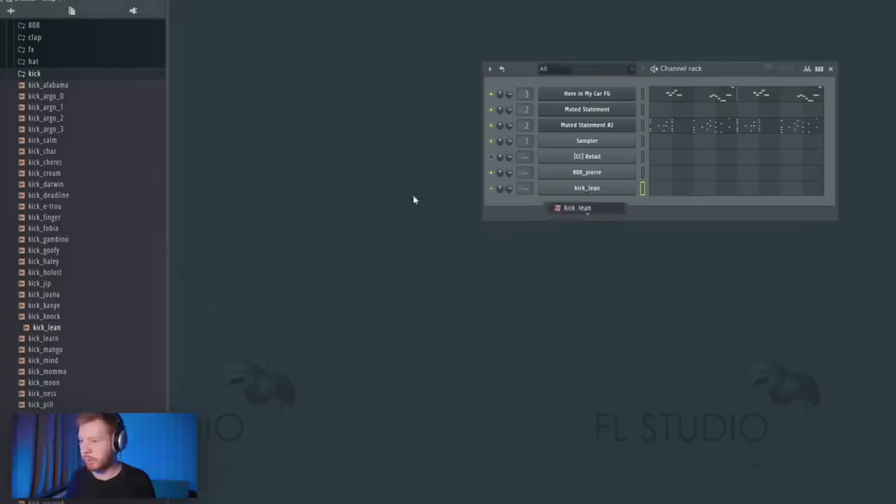
click(49, 75)
click(42, 61)
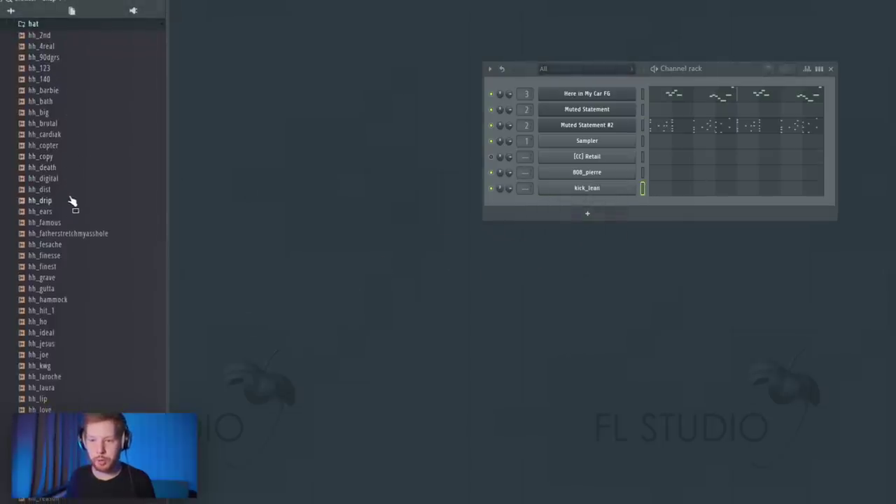
Add the hh_dist hat and, from the perc folder, the perc_gang sample as new channels below kick_lean
drag(59, 196, 362, 205)
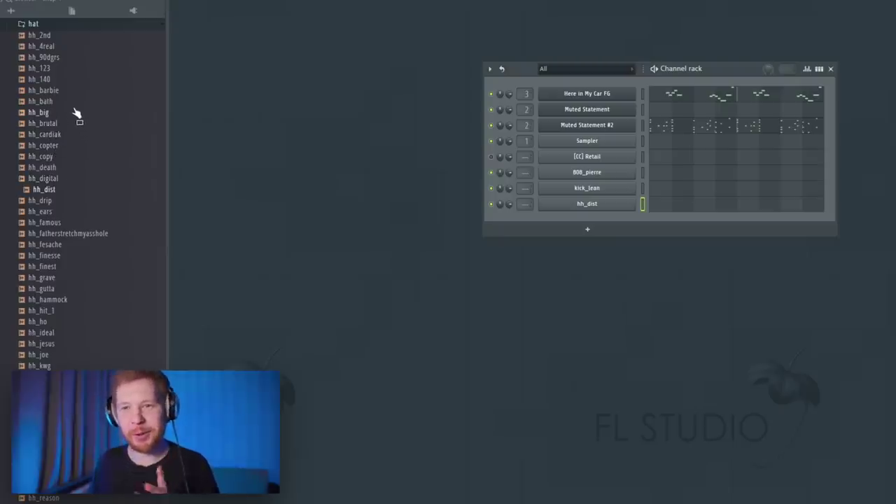
click(33, 24)
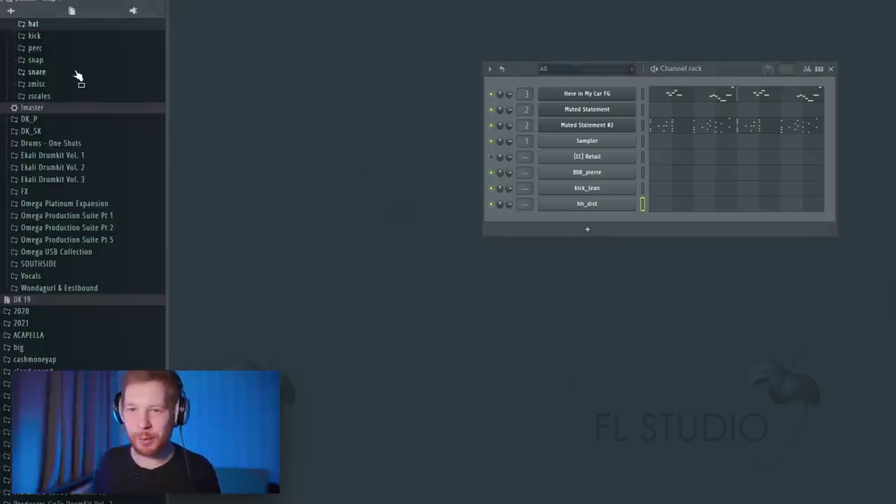
scroll(42, 105, up, 3)
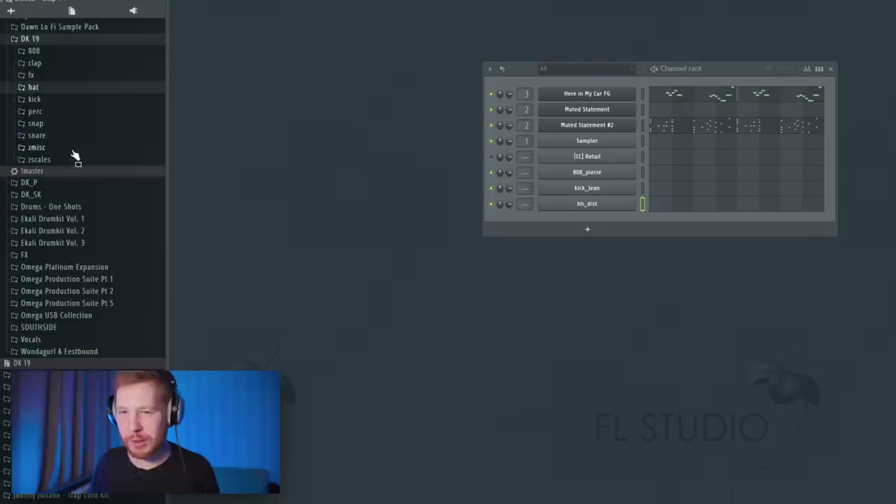
click(34, 114)
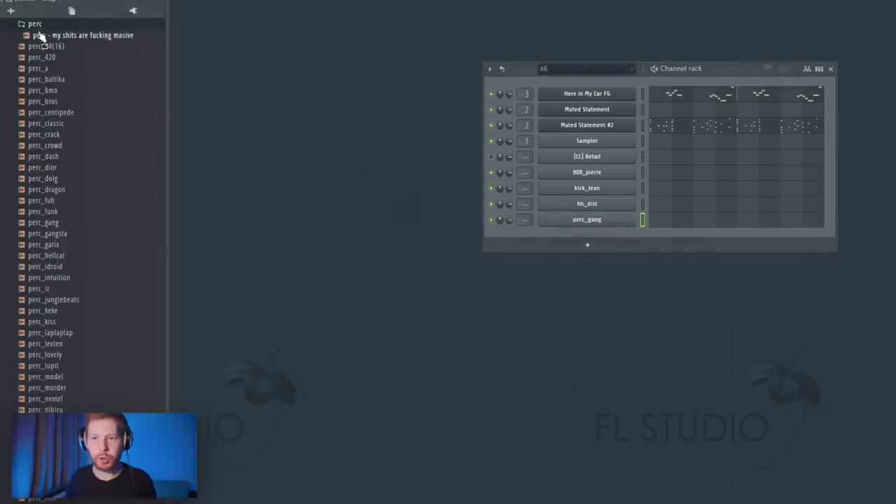
Switch from the perc folder to the clap folder and add the clap_uz sample as a channel
click(35, 24)
scroll(87, 157, up, 3)
click(42, 109)
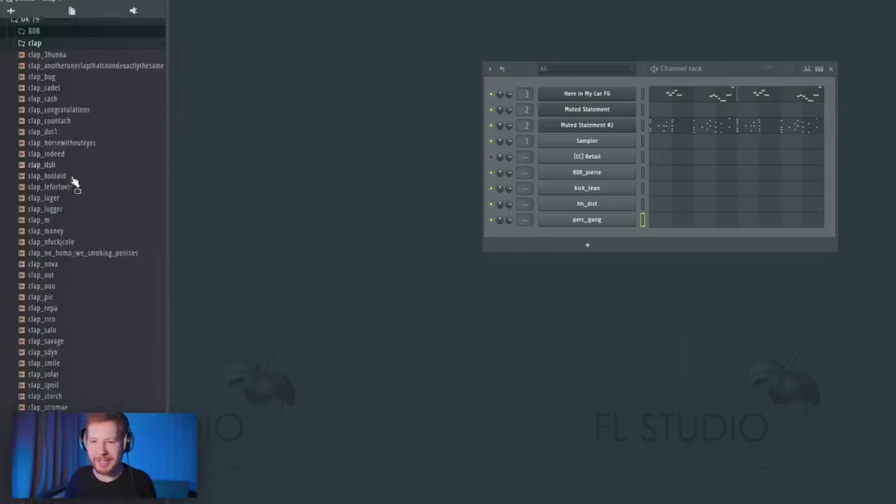
scroll(55, 360, down, 5)
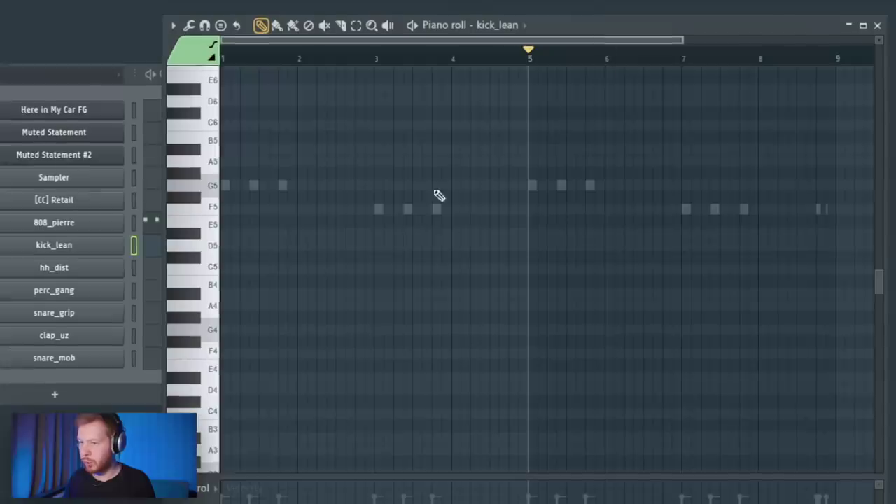
Fill the kick_lean channel with C5 notes matching the 808 hits across bars 1 to 8
drag(501, 143, 527, 203)
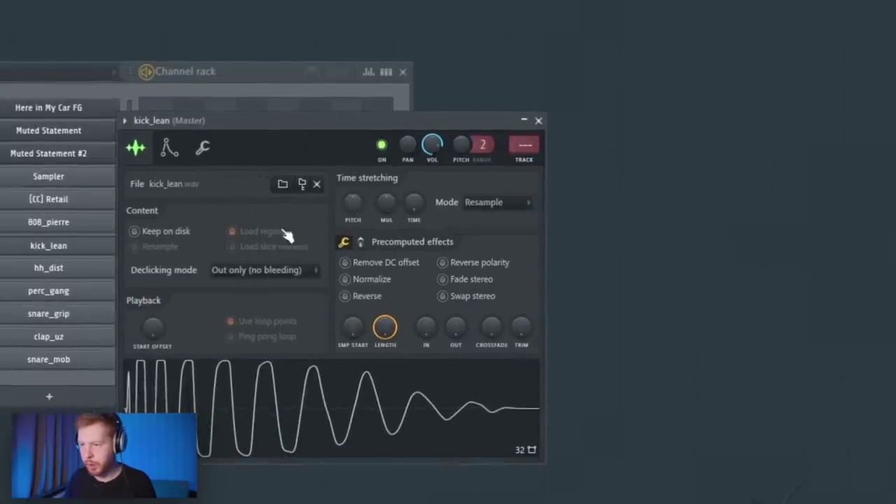
click(359, 241)
mouse_move(364, 283)
mouse_down()
mouse_move(359, 276)
mouse_move(375, 272)
mouse_up()
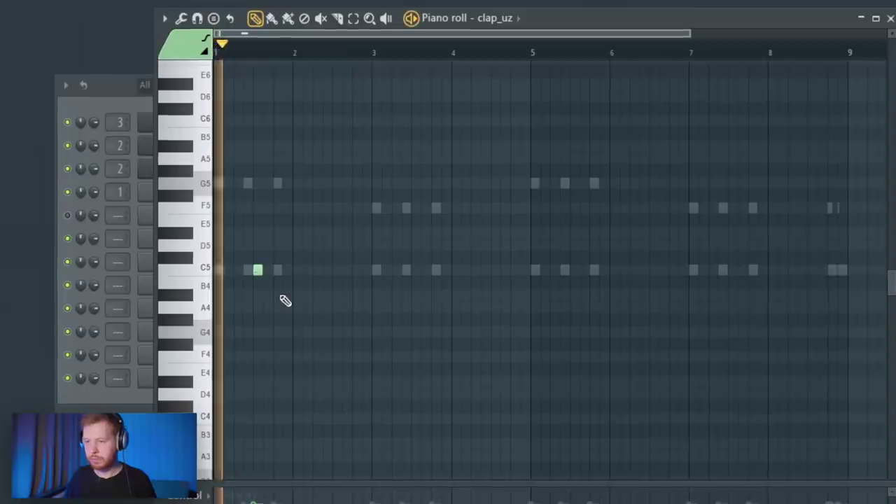
Place clap_uz hits on C5 at the third beat of bars 1 to 4 and duplicate them through bar 8
key(space)
click(334, 269)
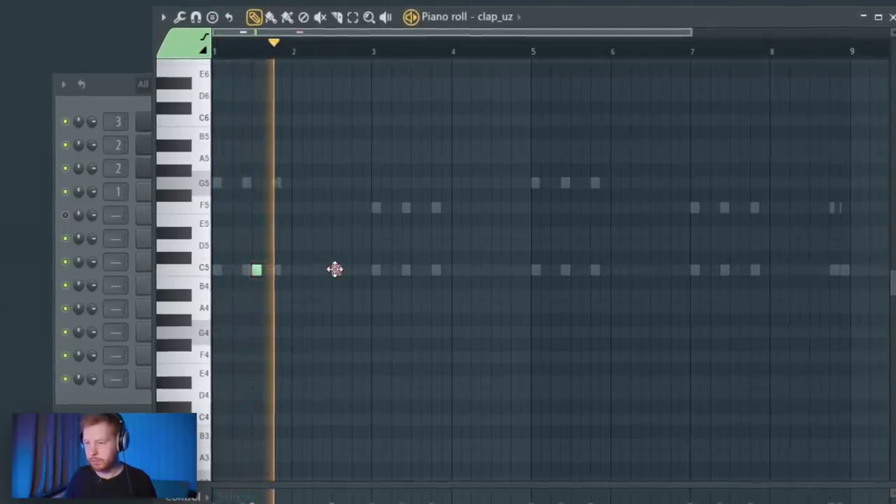
drag(394, 242, 256, 302)
click(414, 269)
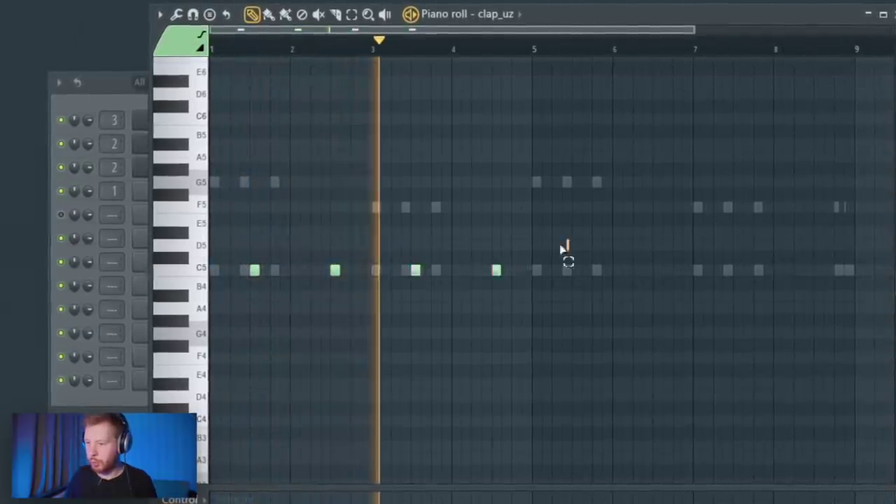
click(494, 270)
key(ctrl+a)
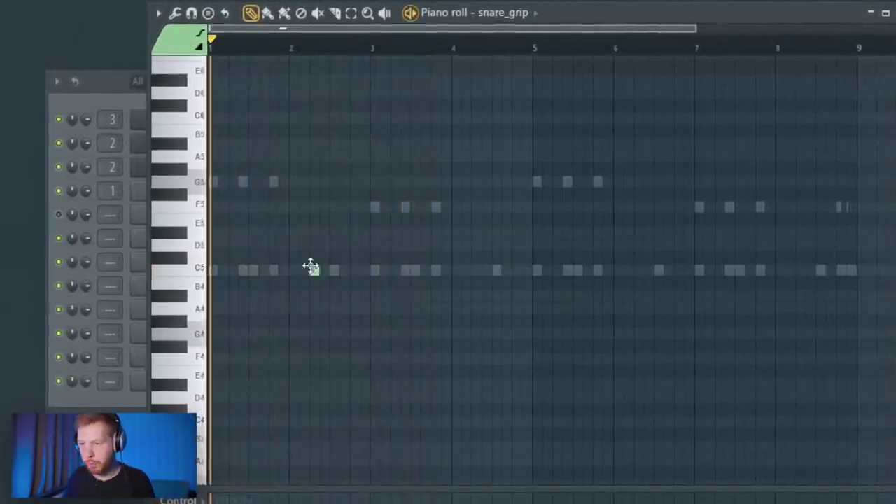
Place two adjacent C5 snare_grip notes early in bar 2 and duplicate them into bars 4, 6 and 8
drag(304, 272, 302, 271)
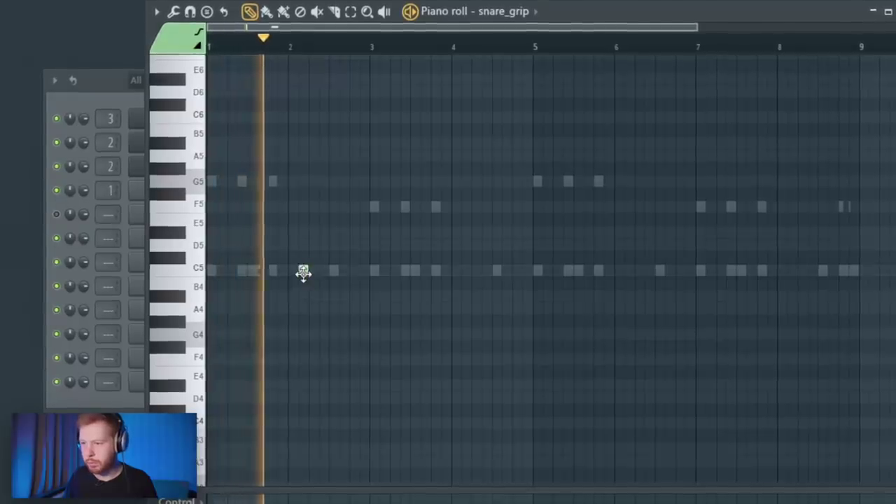
key(ctrl+a)
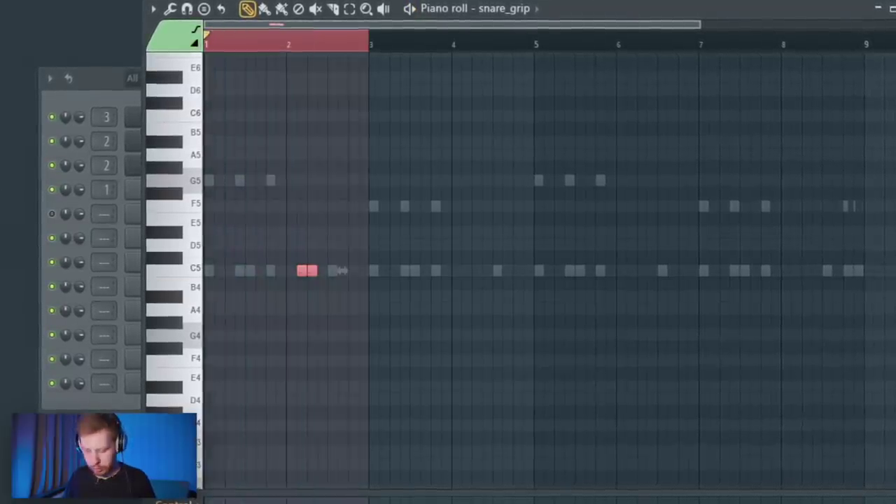
key(ctrl+b)
key(ctrl+b)
key(ctrl+b)
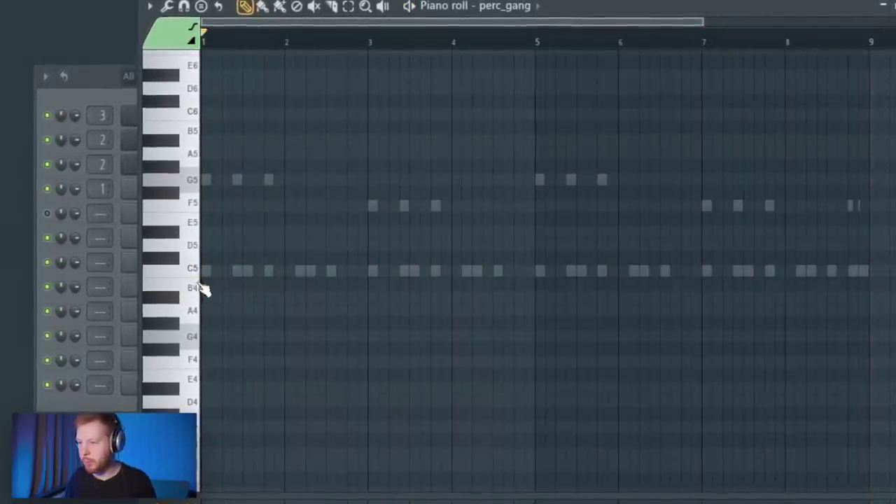
Add a C5 perc_gang hit on the second snare_grip note in bar 2 and repeat it in bars 4, 6 and 8
click(316, 273)
key(space)
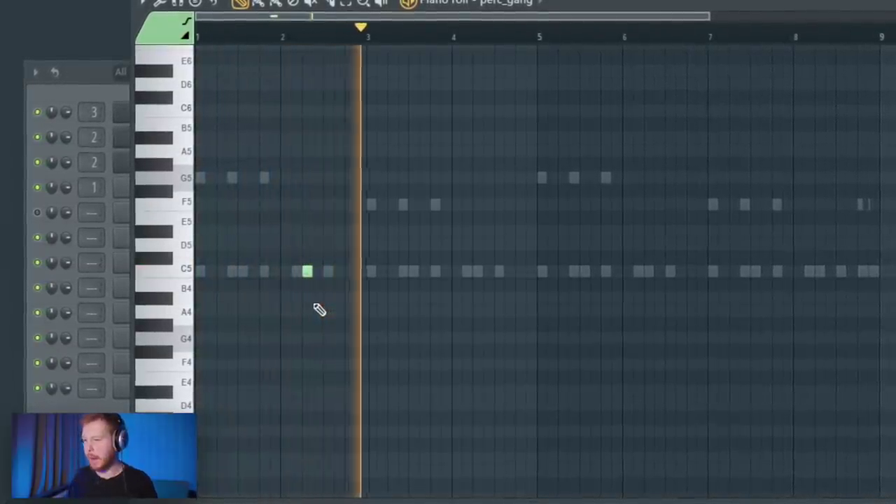
key(ctrl+a)
key(ctrl+b)
key(ctrl+a)
key(ctrl+b)
key(F7)
key(F7)
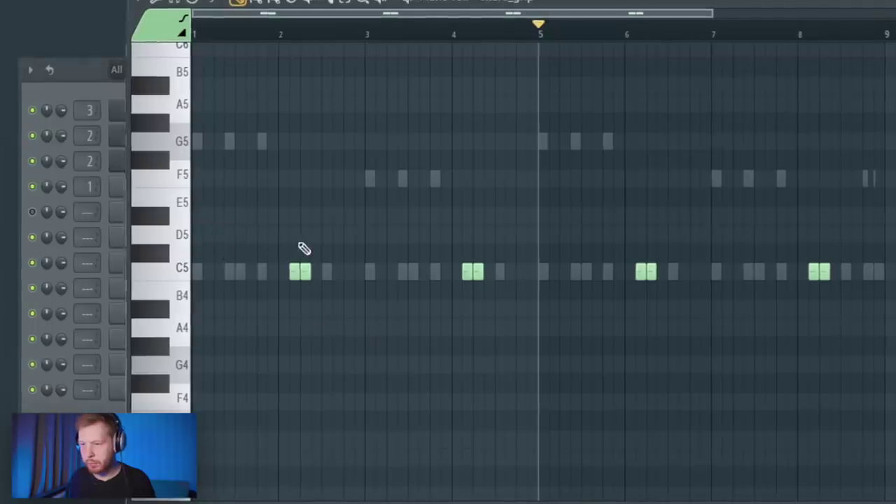
Play the pattern and place three short C5 snare_mob notes in the second half of bar 2
key(space)
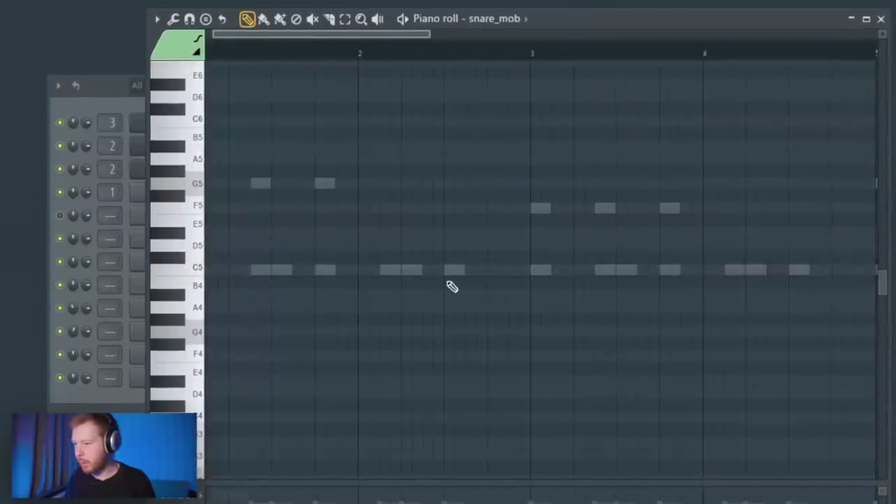
key(space)
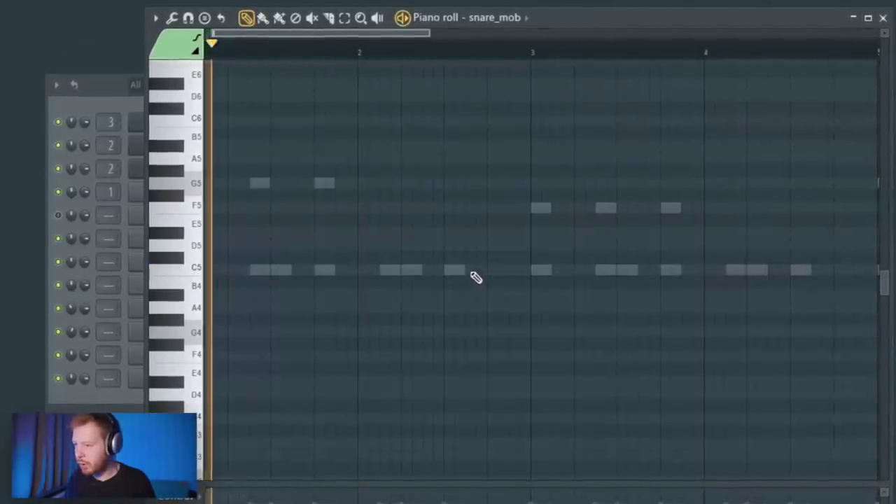
click(471, 270)
click(504, 269)
click(515, 270)
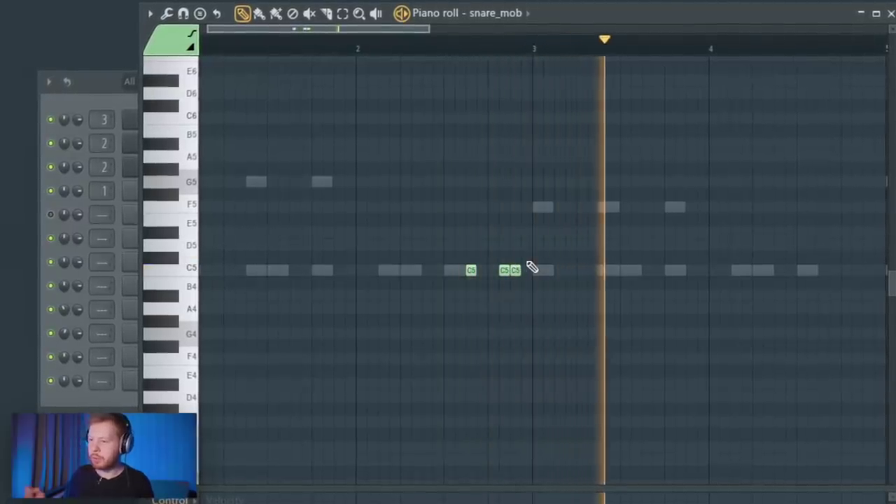
Duplicate the snare_mob phrase from bar 2 into bar 6 and add a short C5 note in bar 4
key(space)
key(ctrl+a)
scroll(482, 288, down, 2)
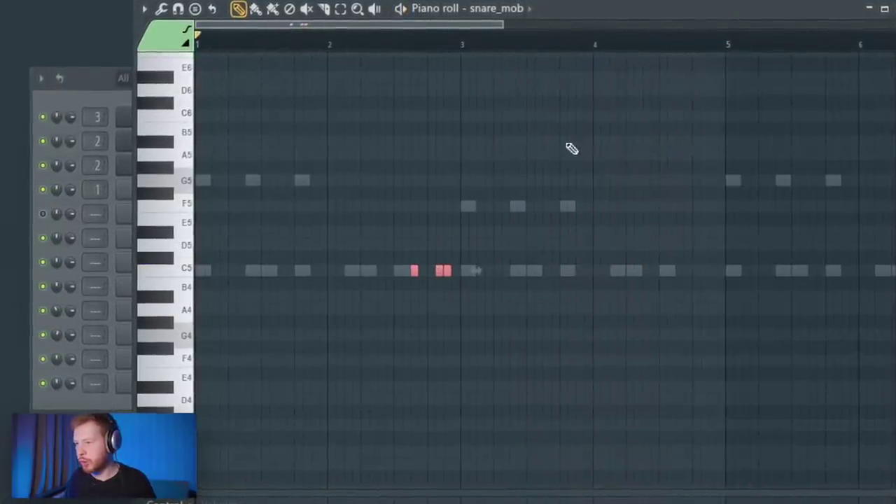
drag(464, 43, 197, 43)
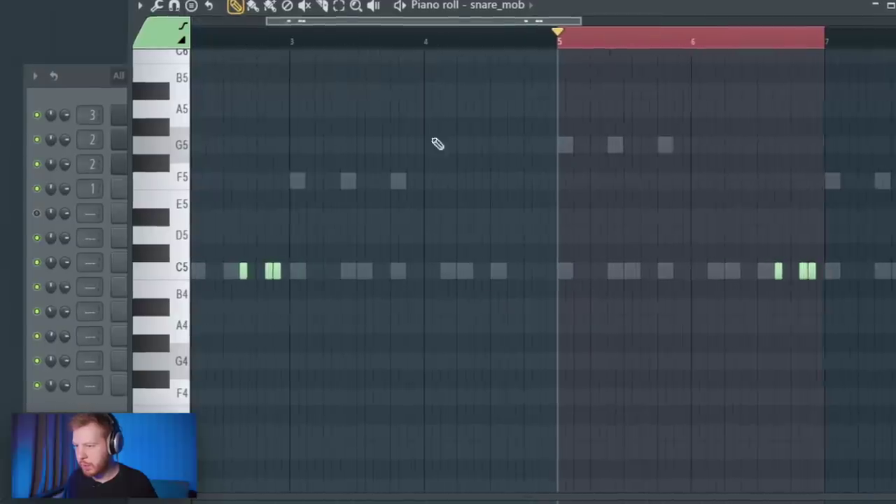
click(427, 38)
click(476, 270)
key(space)
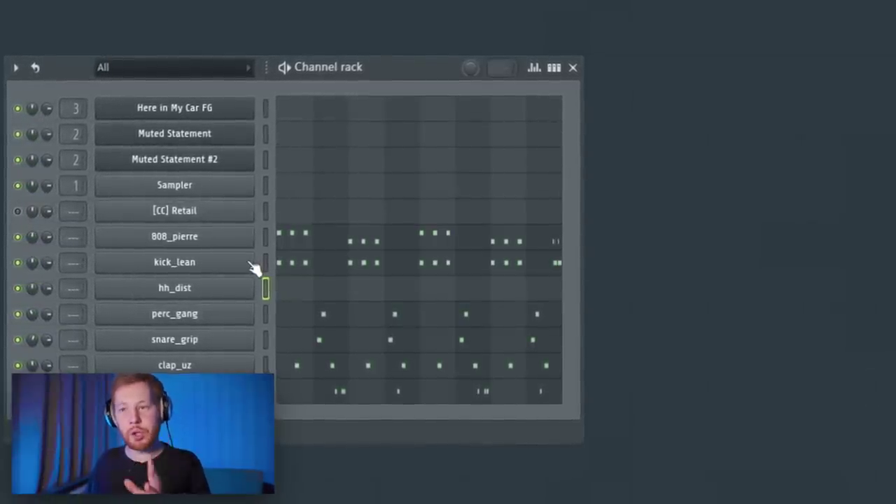
Examine the miscellaneous functions in the hh_dist channel settings and close them
click(222, 291)
click(342, 55)
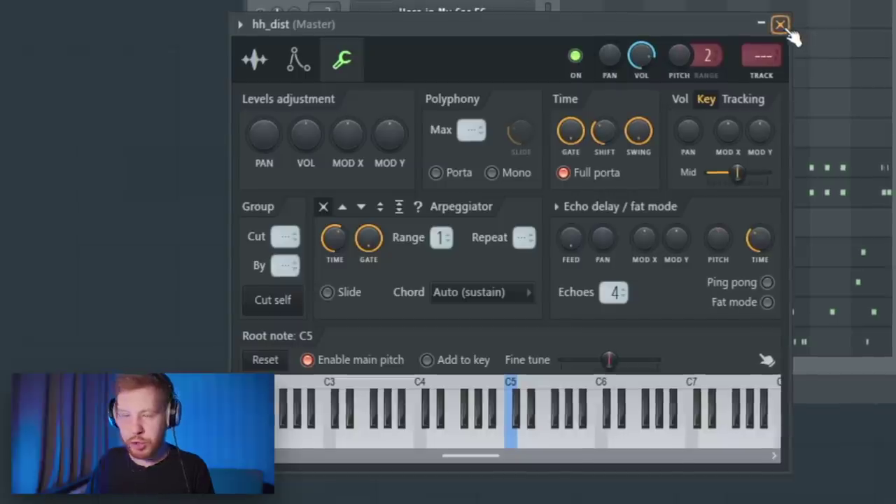
click(780, 25)
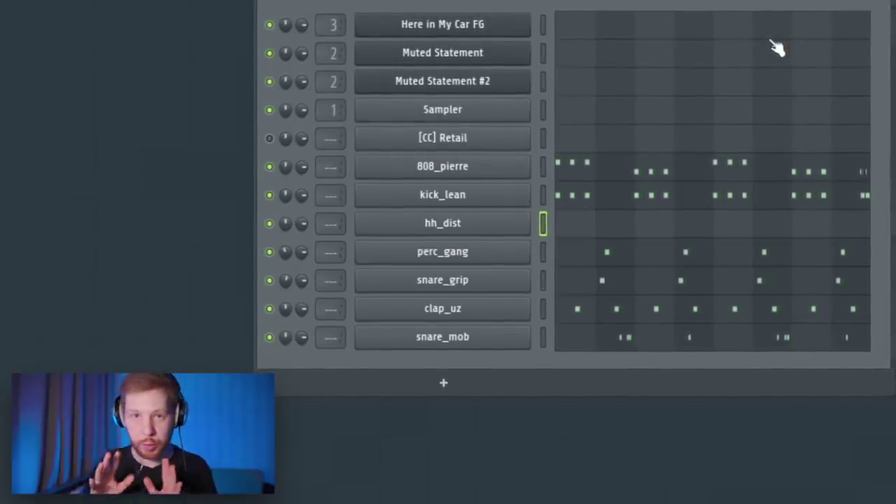
Start the hh_dist pattern with consecutive C5 notes in bar 1 and add an A4 note near the bar's end
click(466, 224)
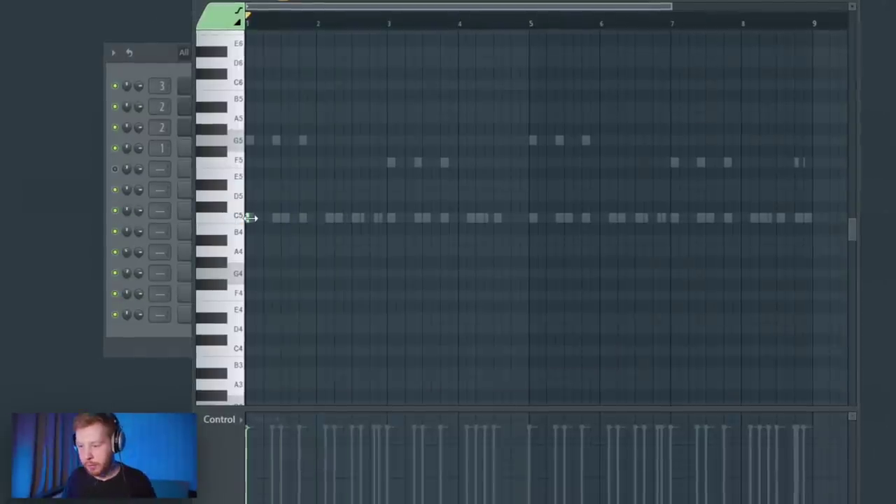
drag(308, 10, 304, 10)
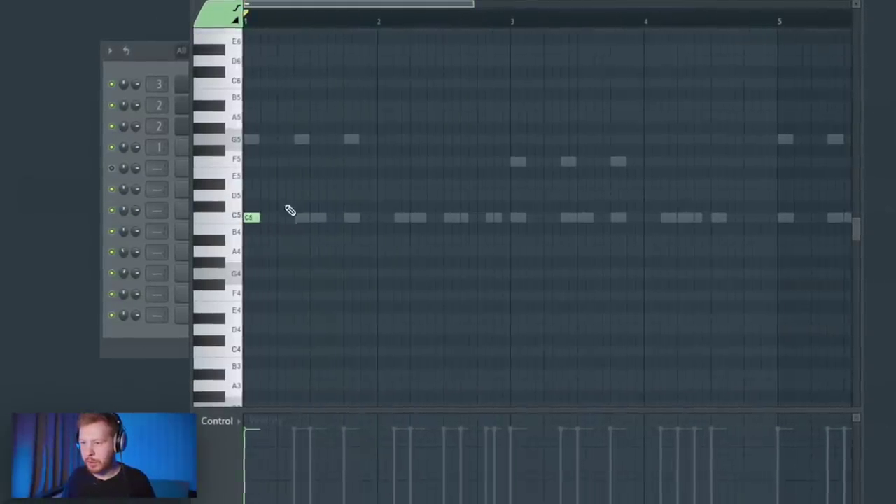
key(space)
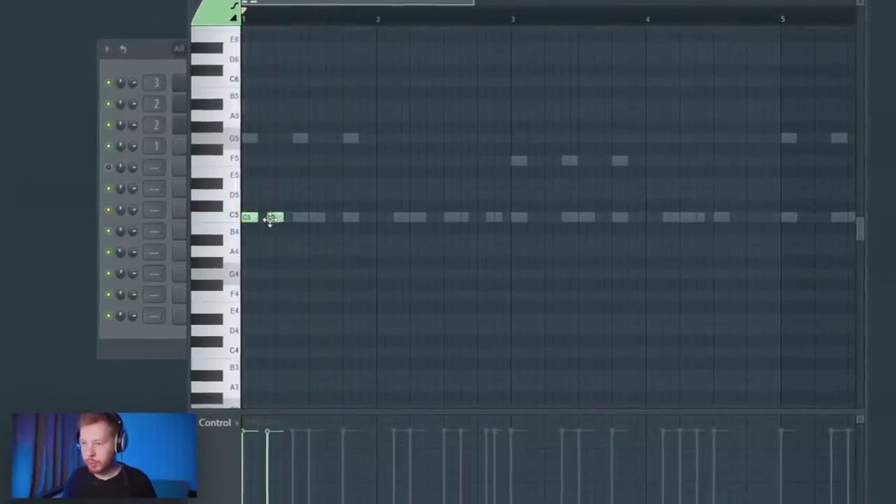
drag(271, 218, 330, 217)
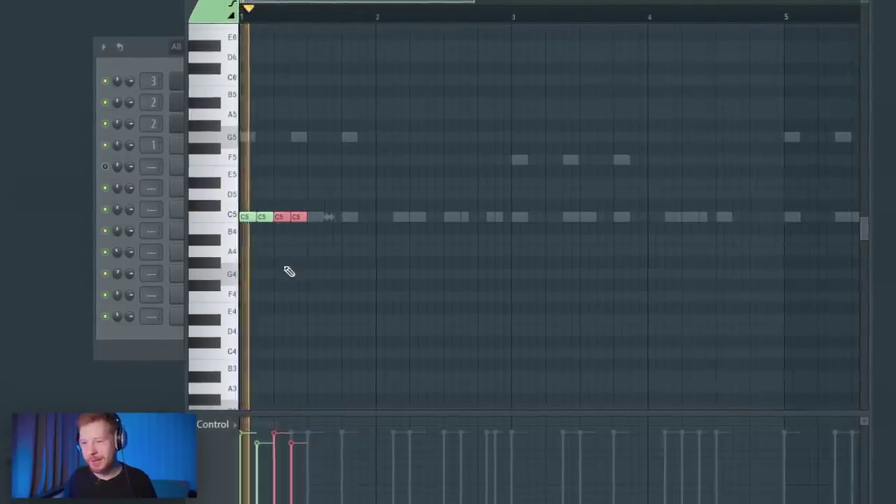
scroll(329, 258, up, 3)
click(337, 264)
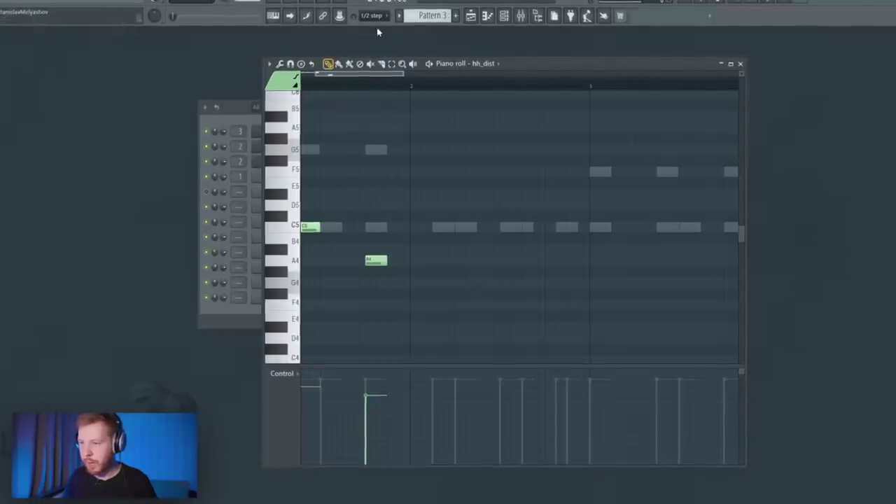
Chop the A4 hi-hat note with the snap set to 1/4 step and continue the C5 hi-hats into bar 2
click(369, 16)
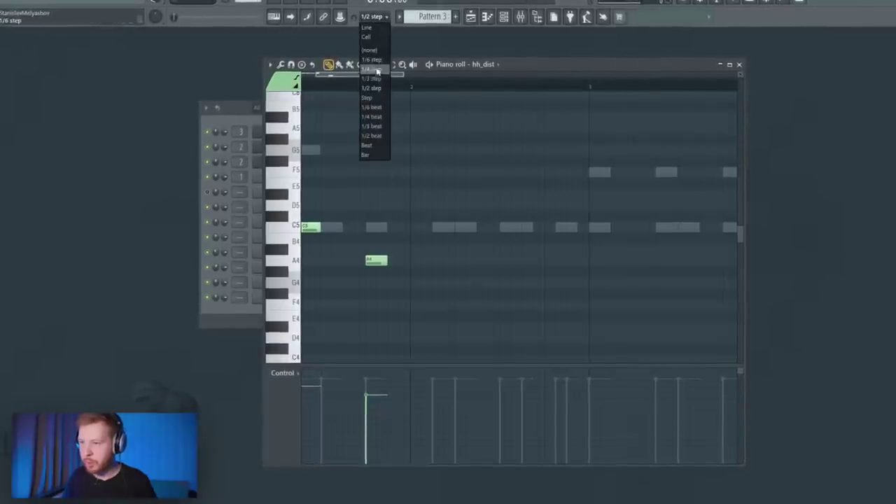
click(371, 70)
key(ctrl+u)
click(399, 226)
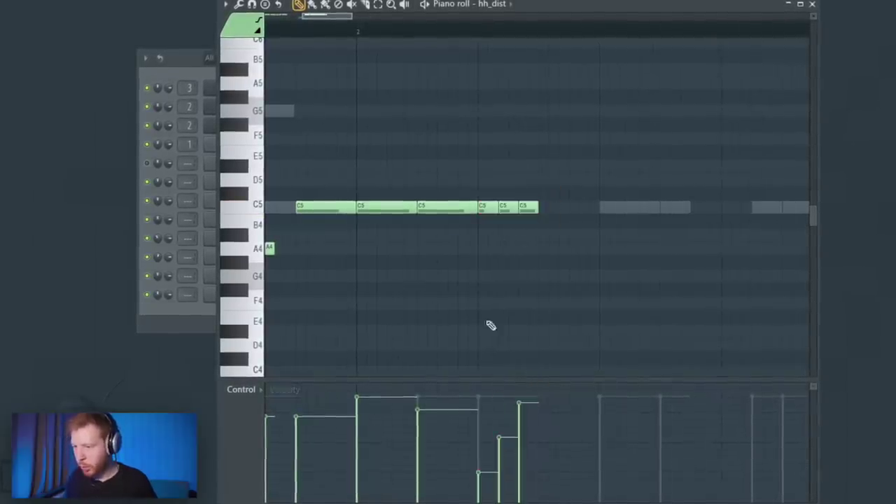
click(353, 14)
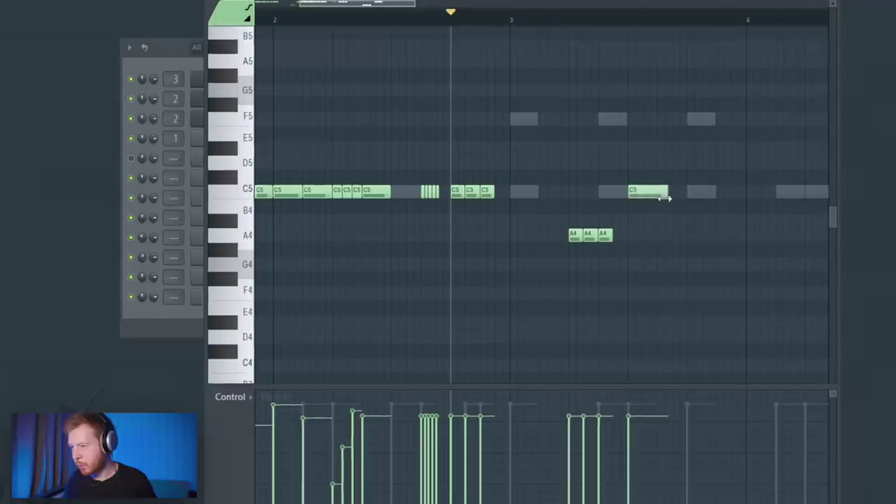
Raise the hi-hat roll in the second half of bar 3 from C5 to D#5
scroll(667, 198, up, 1)
key(Up)
key(Up)
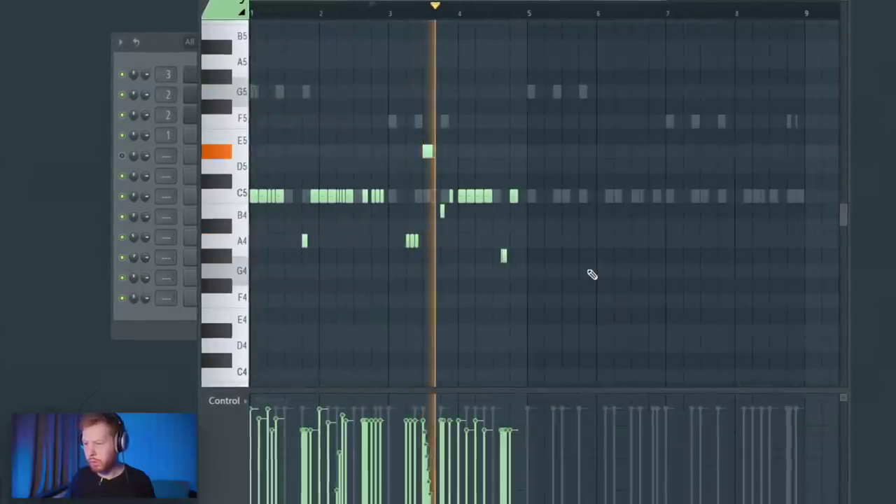
Stop playback and duplicate the whole four-bar hh_dist pattern into bars 5 to 8
key(space)
key(ctrl+a)
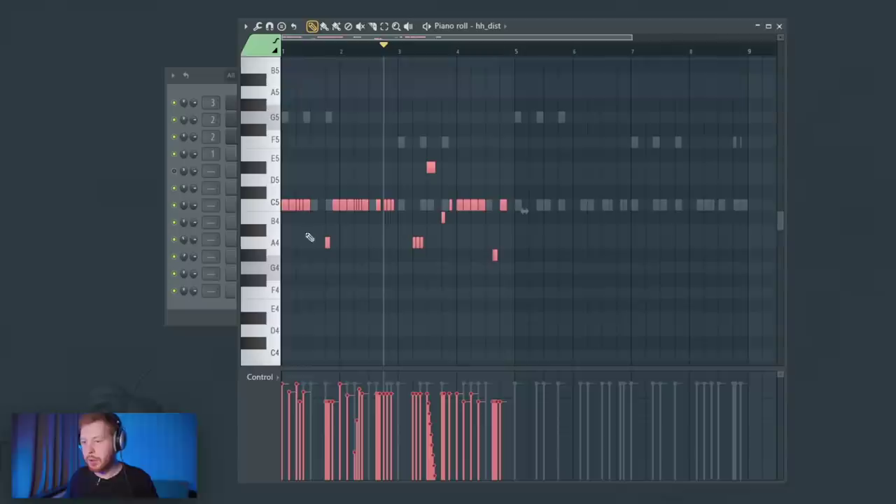
key(ctrl+b)
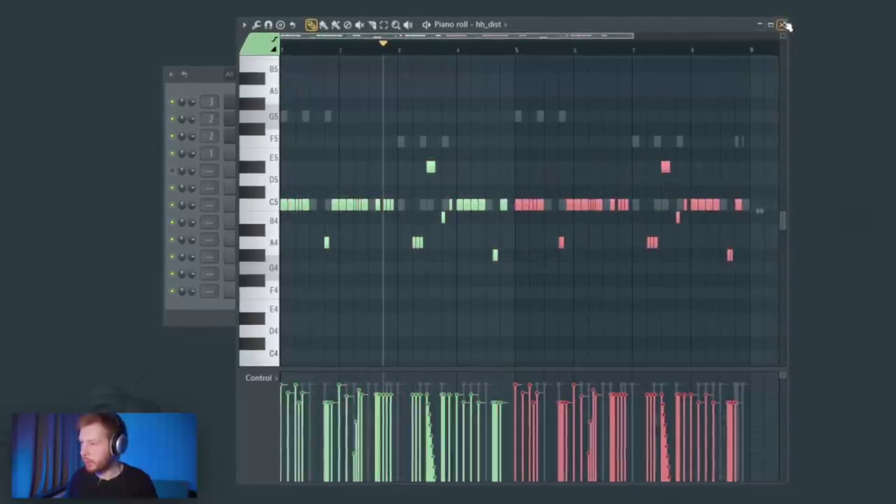
Clone the hh_dist channel and reverse the sample of the cloned hi-hat
click(783, 25)
right_click(327, 221)
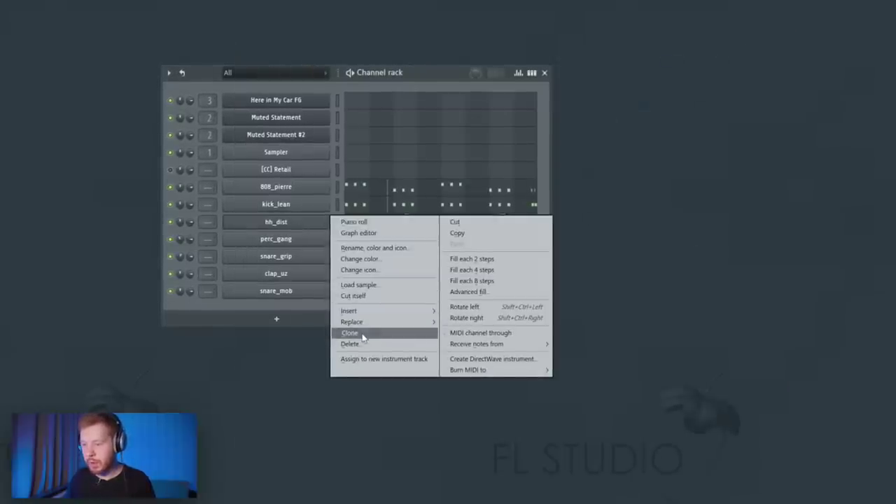
click(361, 339)
click(232, 142)
click(490, 124)
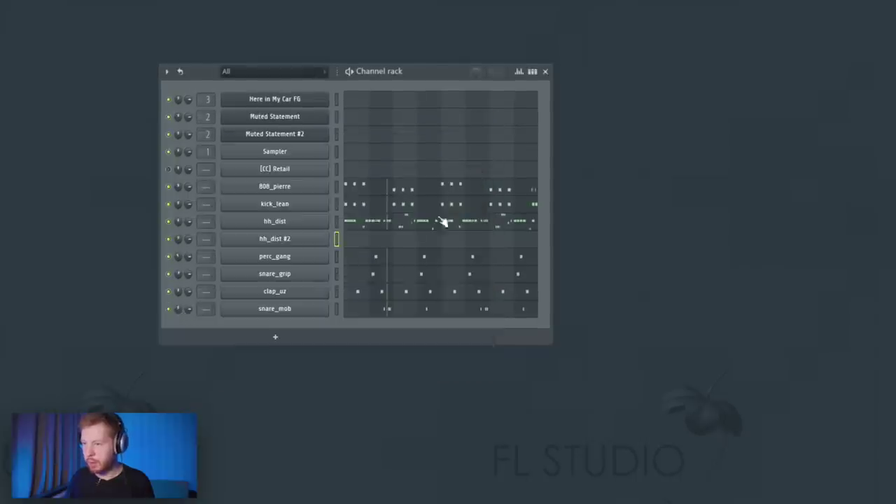
click(304, 240)
click(177, 140)
click(342, 254)
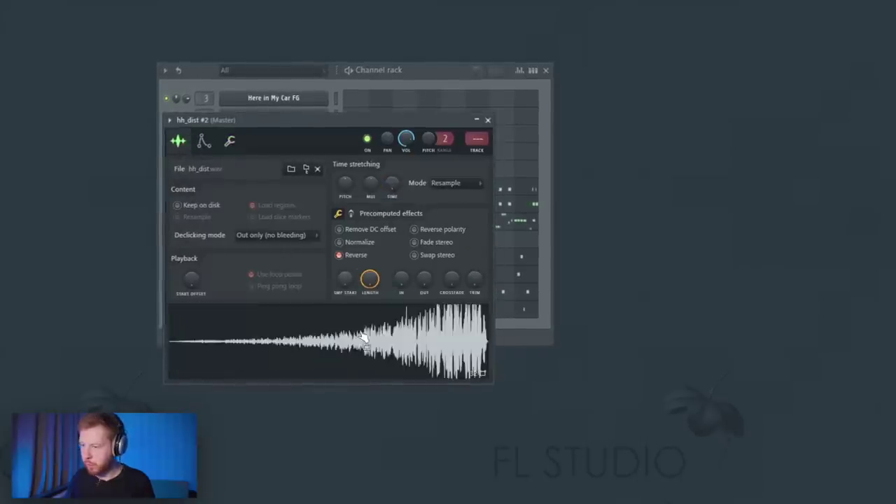
Place a reversed hi-hat note on C5 at the end of bar 2 in the hh_dist #2 pattern
key(F7)
scroll(390, 226, up, 5)
click(381, 238)
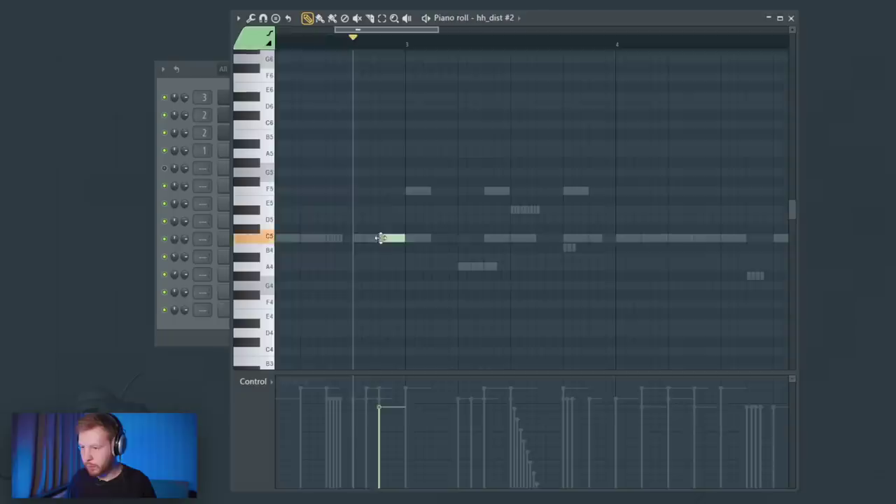
key(space)
Add a four-note reversed hi-hat roll at the end of bar 4 and raise it from C5 to D5
click(343, 29)
click(368, 58)
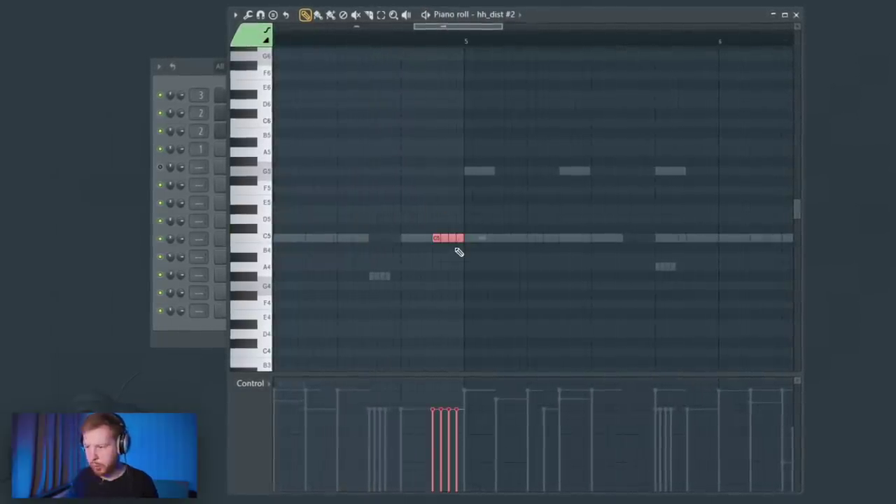
scroll(459, 252, up, 1)
key(shift+Up)
key(shift+Up)
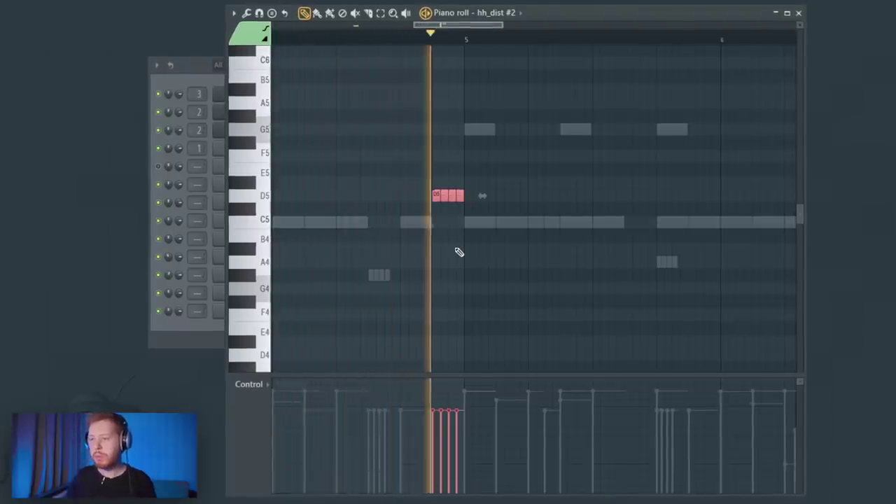
scroll(456, 253, down, 3)
key(space)
Duplicate the first four bars of the hh_dist #2 pattern into bars 5 to 8 and play it back
click(343, 28)
click(368, 59)
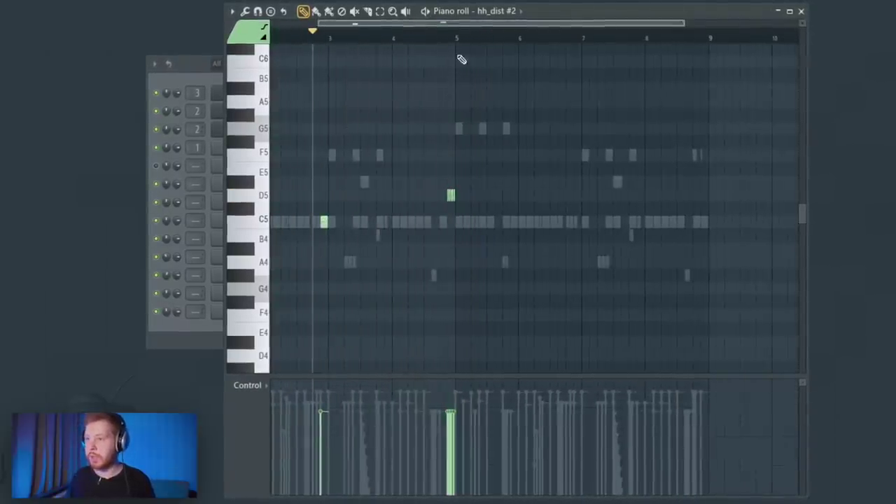
drag(459, 35, 273, 42)
key(ctrl+b)
key(space)
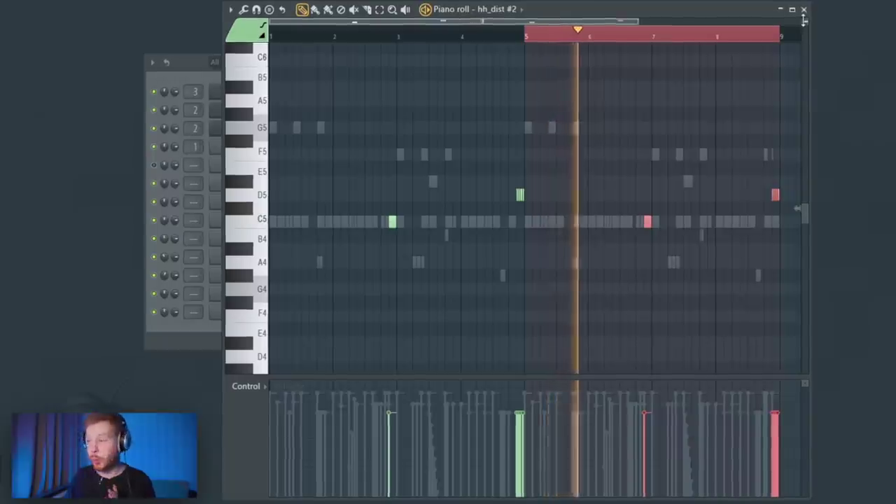
click(802, 9)
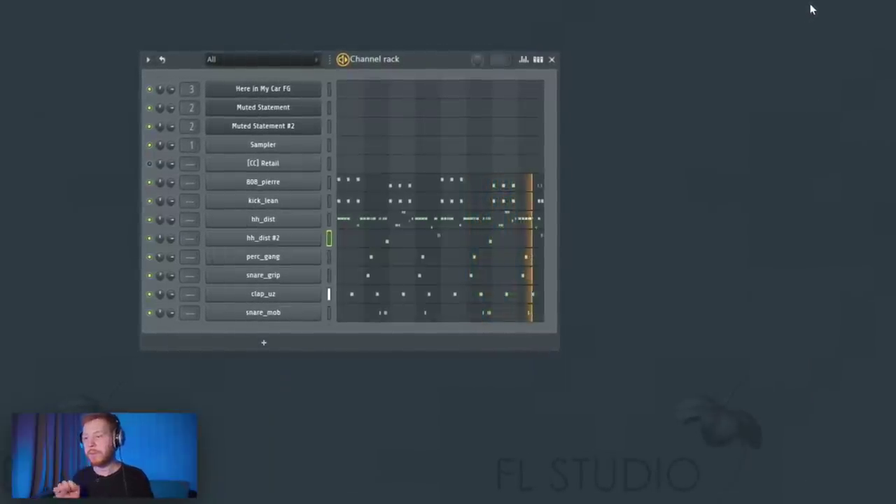
Assign the [CC] Retail channel to mixer insert 4 and the 808 and drum channels to mixer tracks 8 to 13
key(F9)
click(229, 159)
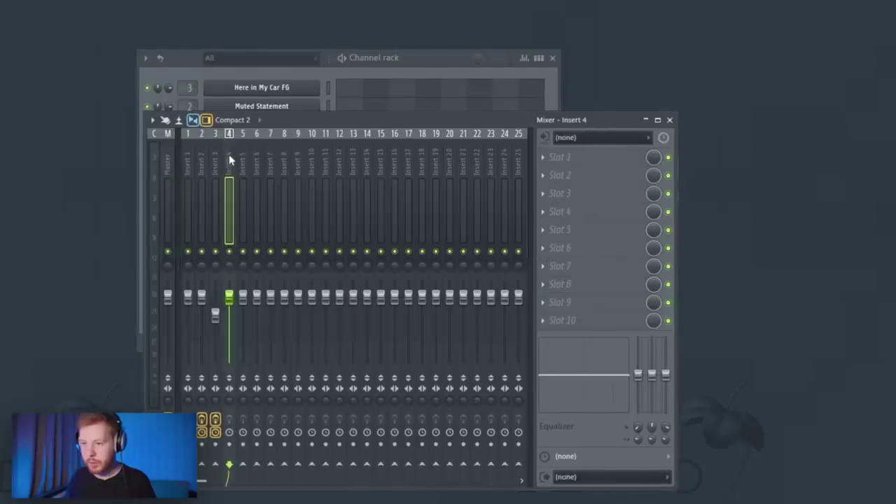
click(389, 82)
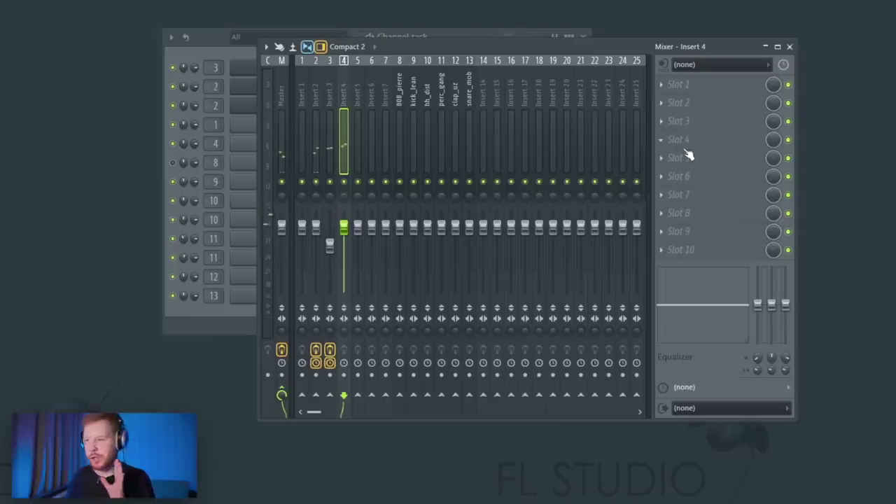
Load Magic Switch on mixer insert 4, switch the effect on and reduce its mix
click(685, 133)
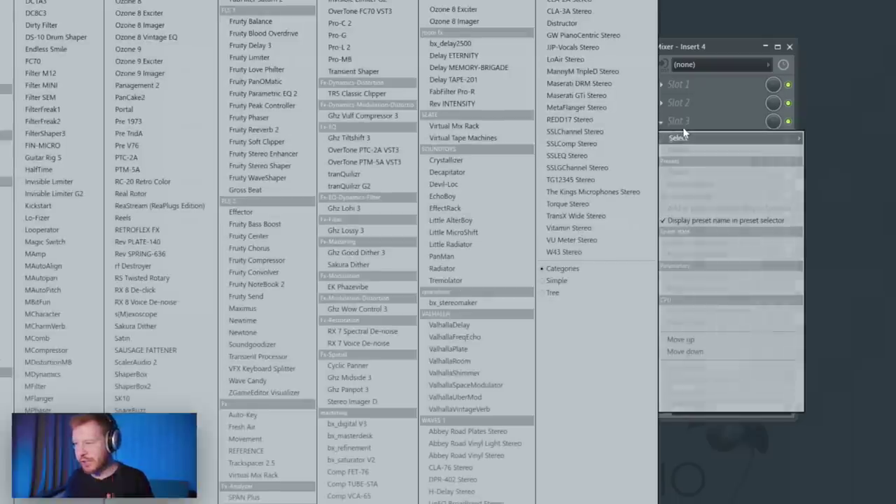
click(46, 242)
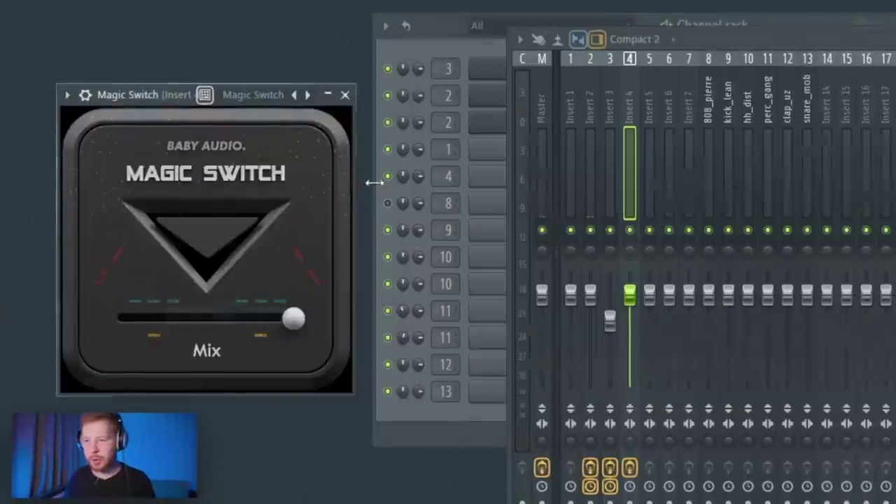
drag(245, 310, 244, 322)
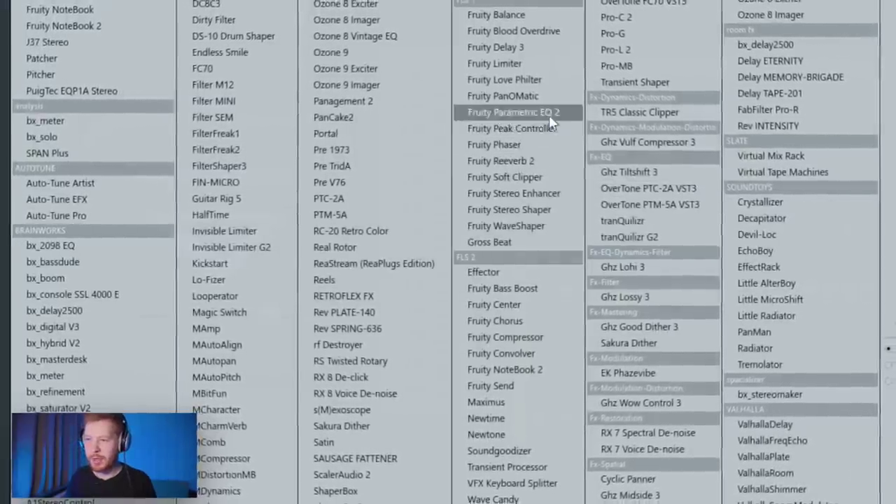
Add Fruity Parametric EQ 2 to insert 4 with its mid bands pulled down, and set the insert's volume to 90%
click(549, 112)
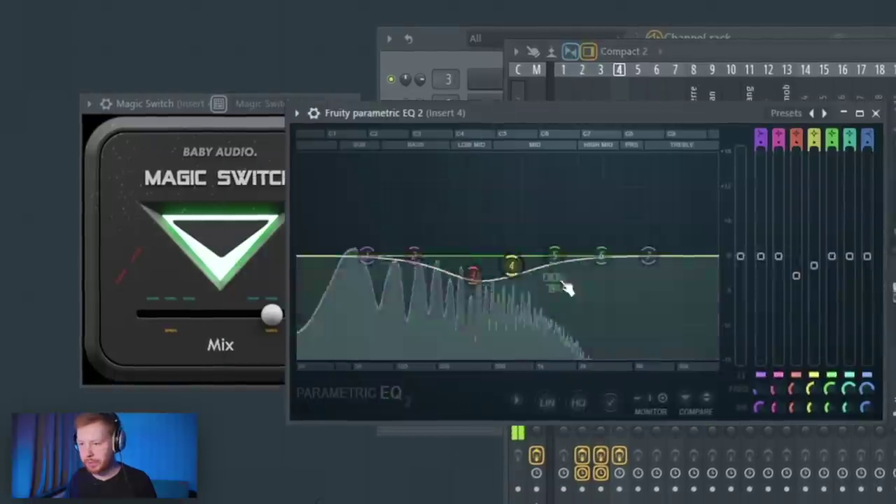
click(756, 42)
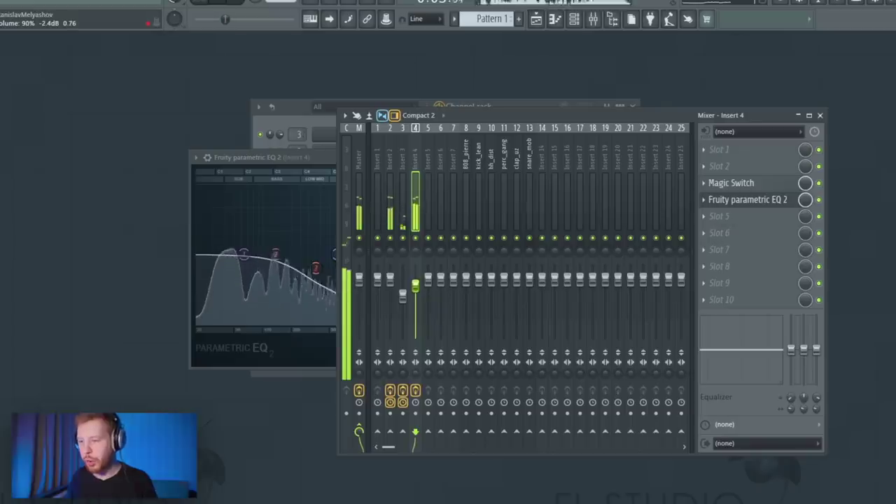
key(F6)
Load Ozone 9 Imager on the hh_dist track, enable Stereoize, set Band 4 width to 36.7 and widen Band 2 slightly
click(529, 251)
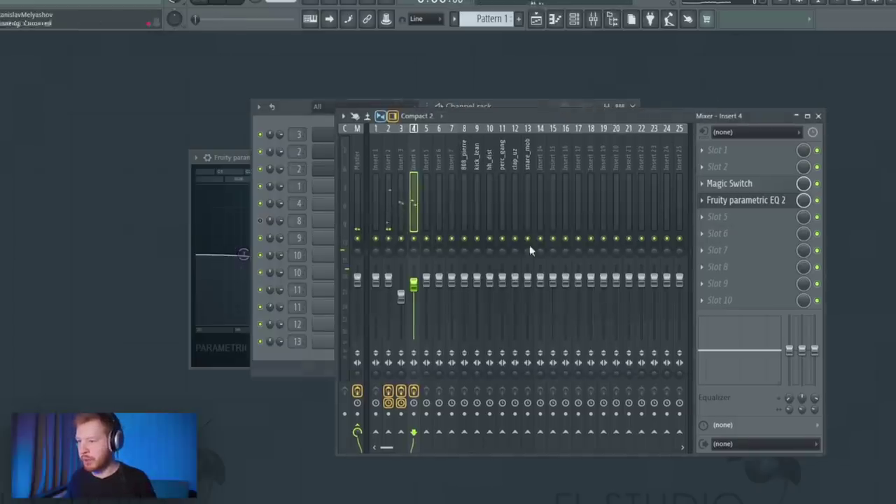
click(489, 231)
click(717, 167)
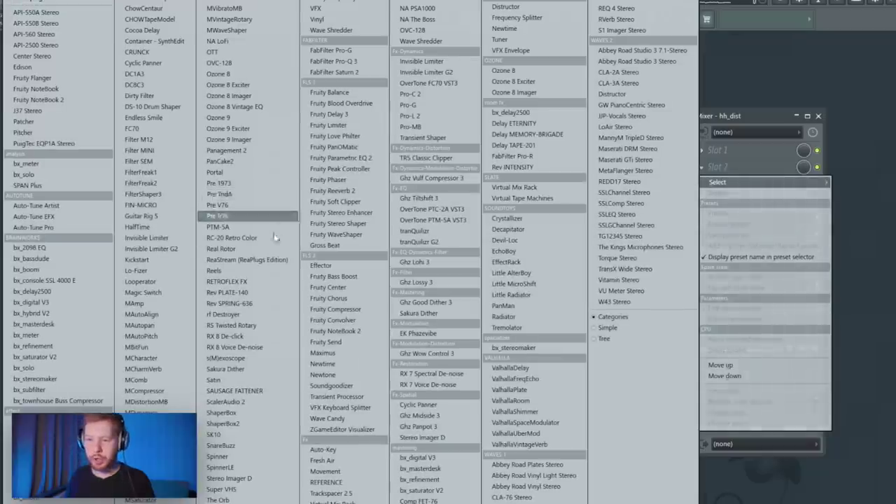
click(228, 140)
drag(324, 300, 325, 281)
click(161, 387)
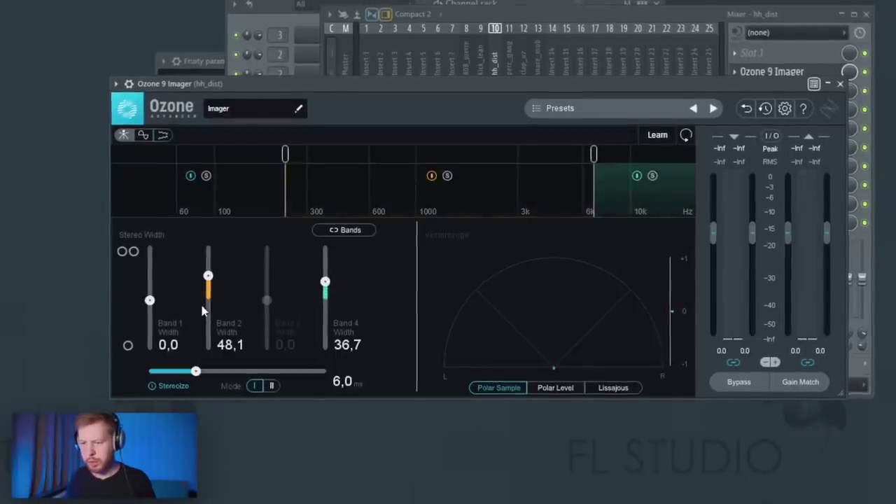
drag(208, 276, 208, 294)
key(Escape)
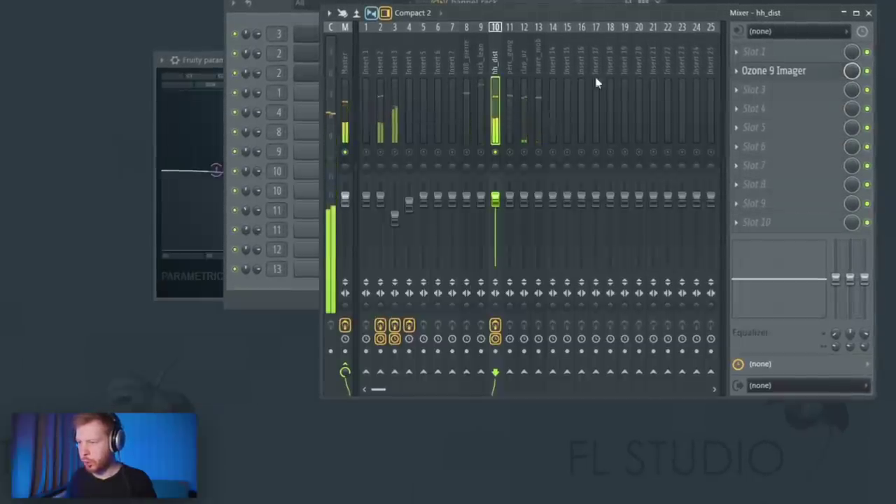
Copy the Ozone 9 Imager from the hh_dist track to the clap_uz track
click(741, 79)
drag(773, 70, 516, 76)
click(833, 118)
Copy the Ozone 9 Imager to the snare_mob track, set its Band 2 width to 26.6 and lower the track's volume
click(739, 49)
drag(773, 49, 540, 58)
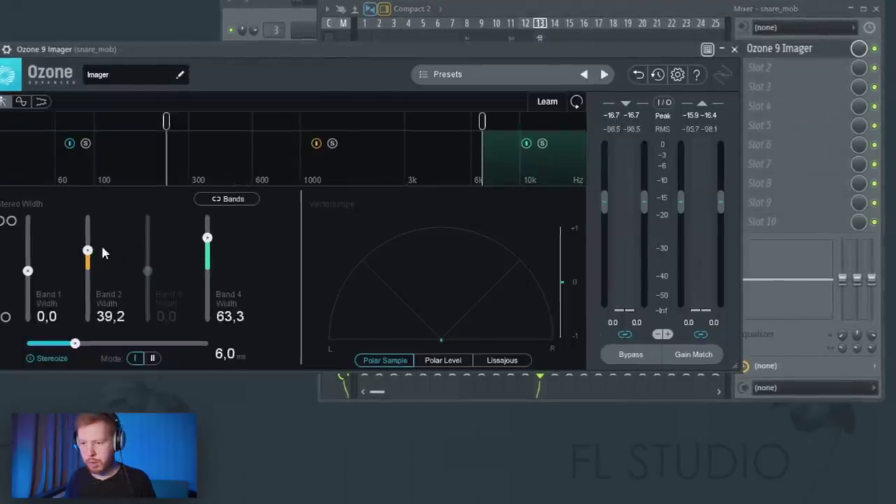
scroll(103, 248, down, 3)
key(F9)
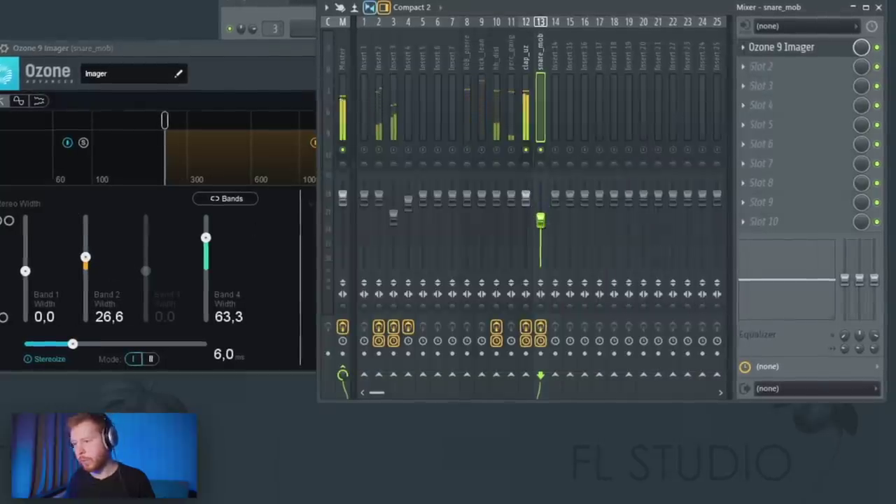
Route the hh_dist, perc_gang, clap_uz and snare_mob mixer tracks only to insert 16
drag(496, 105, 562, 105)
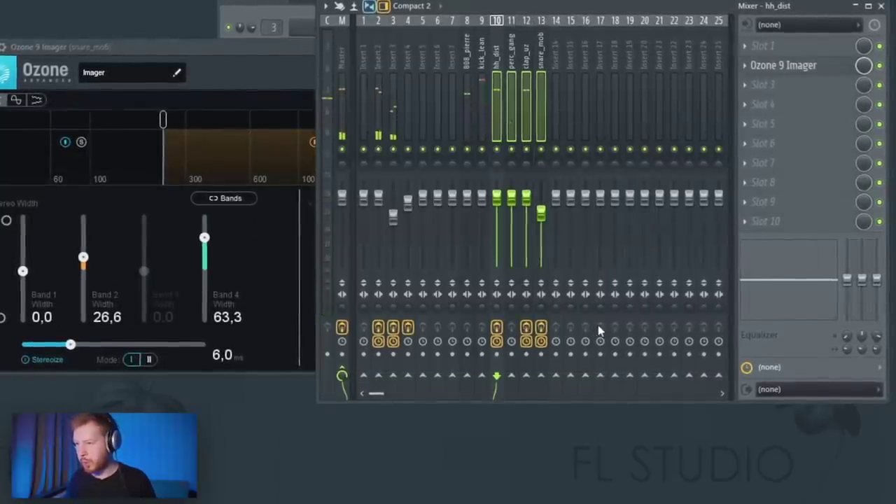
right_click(585, 376)
click(609, 379)
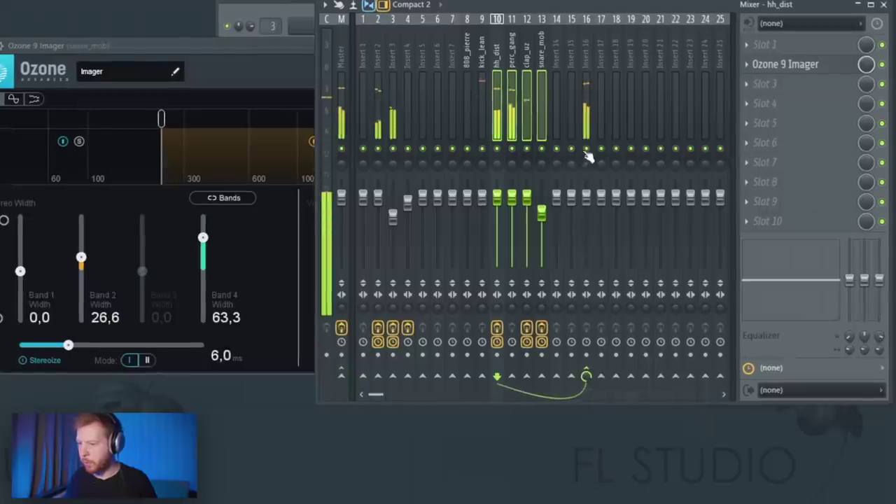
Load J37 Stereo on insert 16 with the Mastering Fat Tight And Open preset and its noise level off
click(582, 40)
click(766, 63)
click(152, 50)
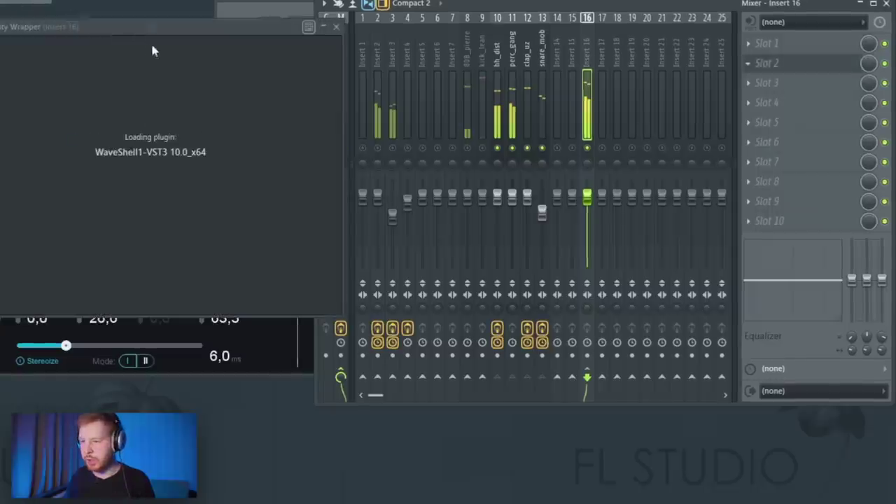
click(410, 41)
click(510, 323)
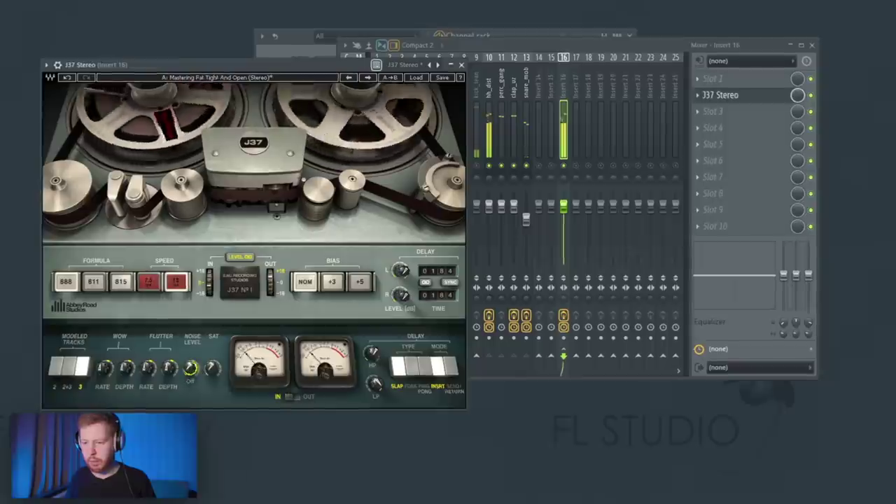
Add FabFilter Pro-Q 3 to insert 16 with a low cut near 100 Hz, a dip near 1 kHz and a narrow -2.96 dB cut at 7519.5 Hz
click(714, 112)
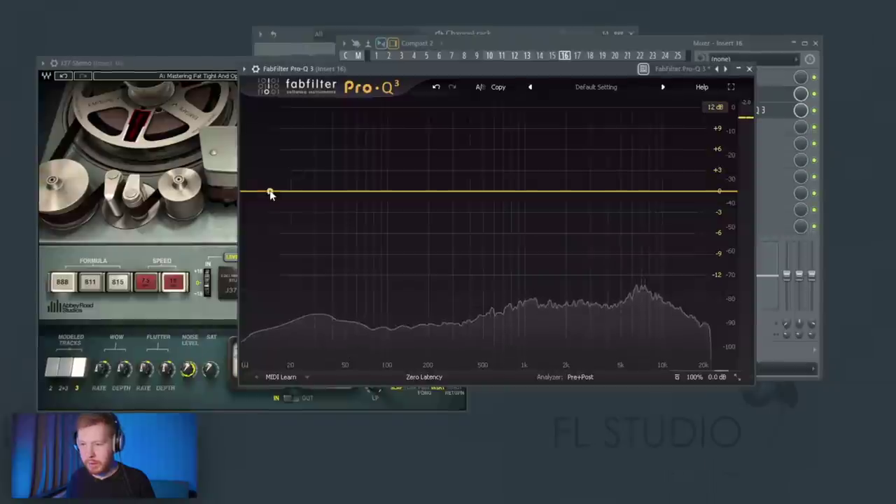
click(268, 192)
drag(268, 192, 382, 193)
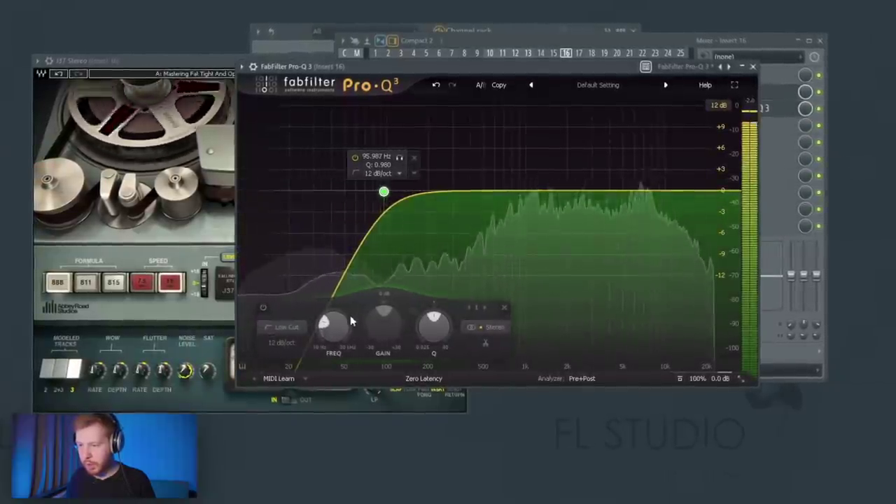
double_click(531, 205)
drag(648, 191, 651, 211)
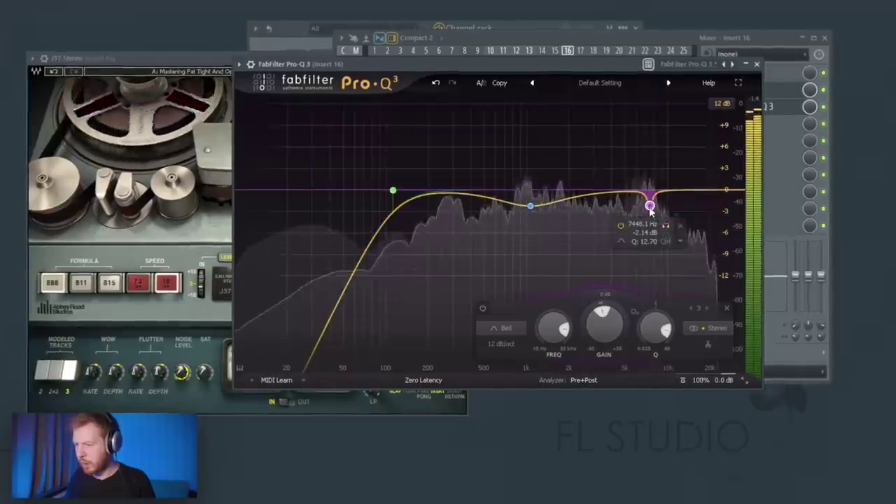
scroll(651, 210, down, 3)
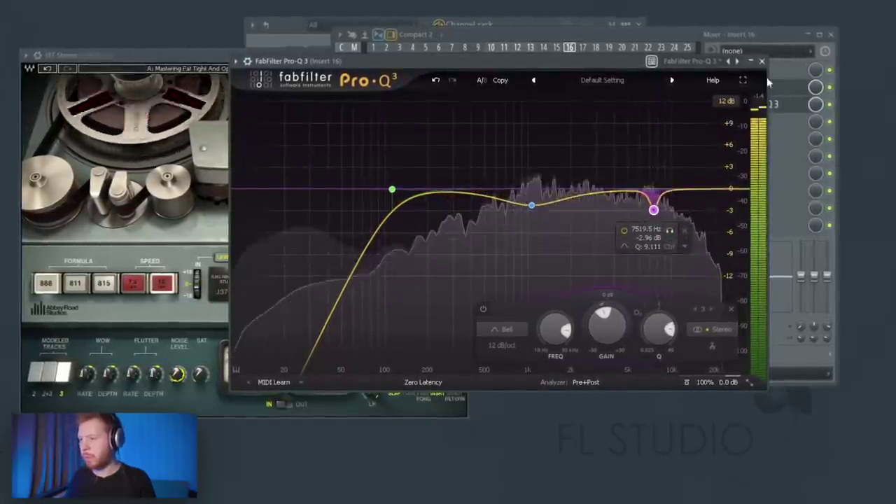
Move FabFilter Pro-Q 3 ahead of J37 Stereo in insert 16's effect chain
click(761, 61)
drag(783, 102, 782, 86)
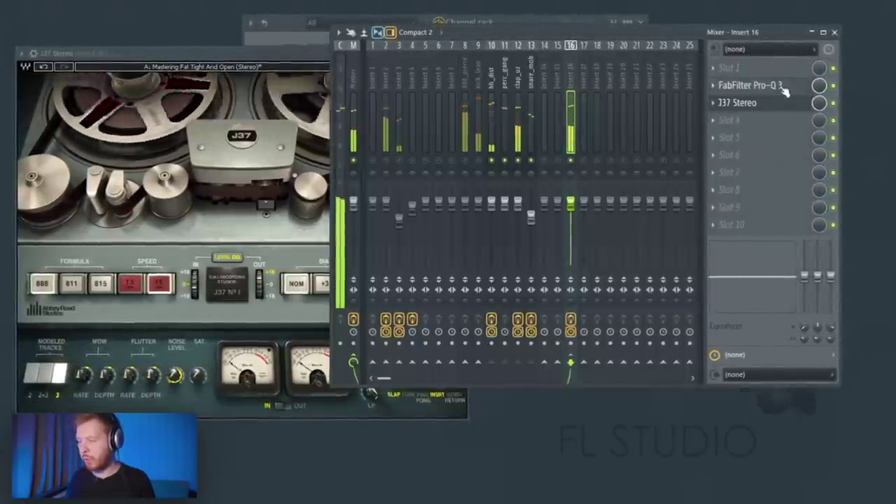
Load Ozone 9 Imager and FabFilter Pro-Q 3 on mixer insert 1
click(370, 80)
click(730, 84)
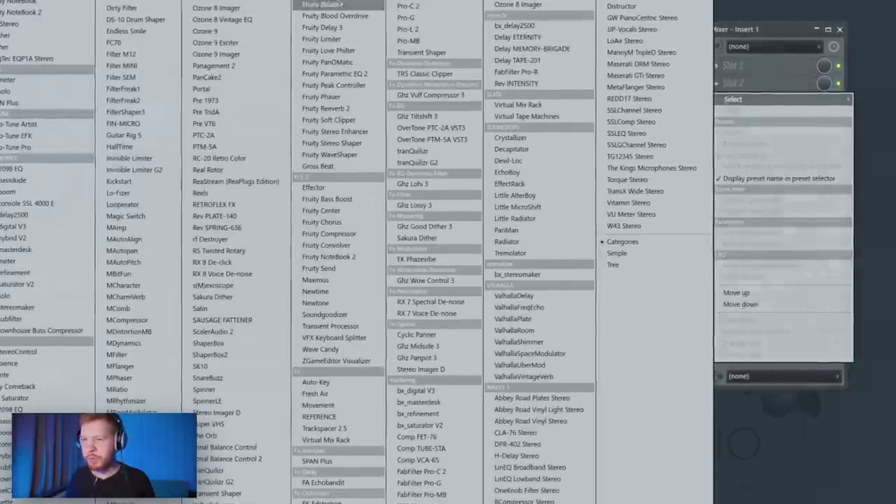
click(222, 87)
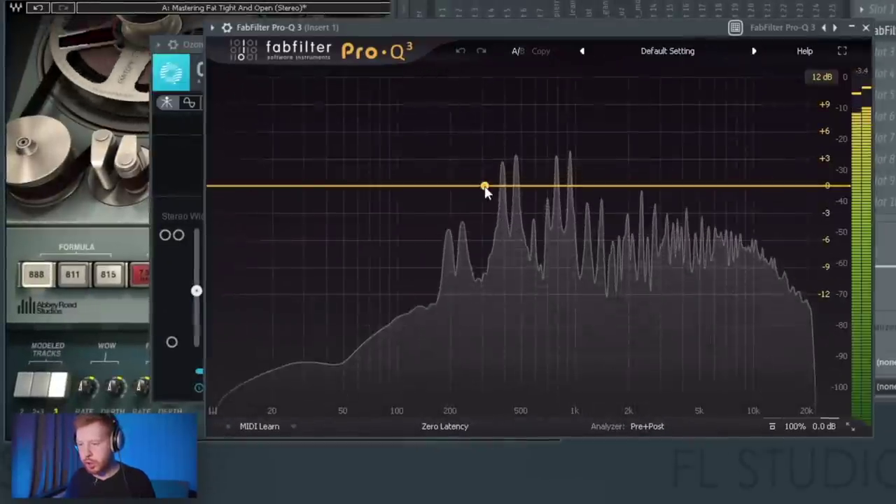
Add a -2.45 dB bell cut at 577.24 Hz in insert 1's Pro-Q 3 and make the band dynamic
mouse_move(527, 137)
mouse_move(539, 210)
mouse_down()
mouse_move(526, 224)
mouse_move(529, 194)
mouse_move(533, 210)
mouse_up()
right_click(533, 208)
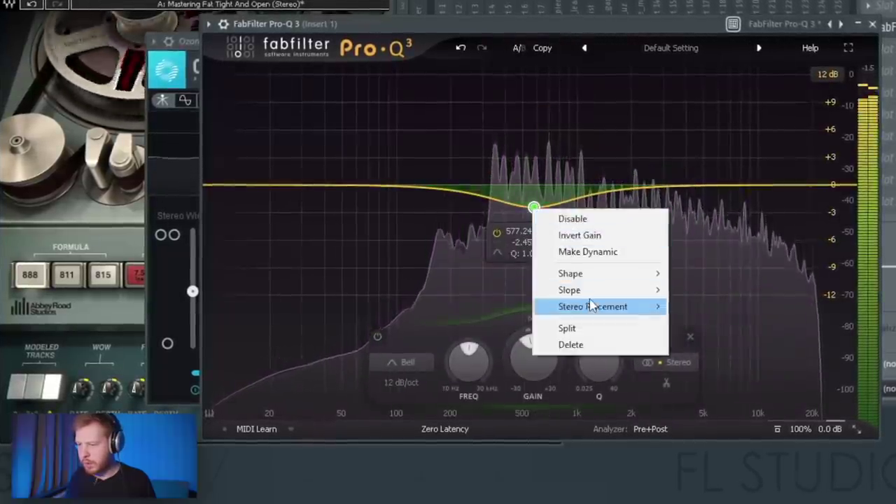
click(592, 253)
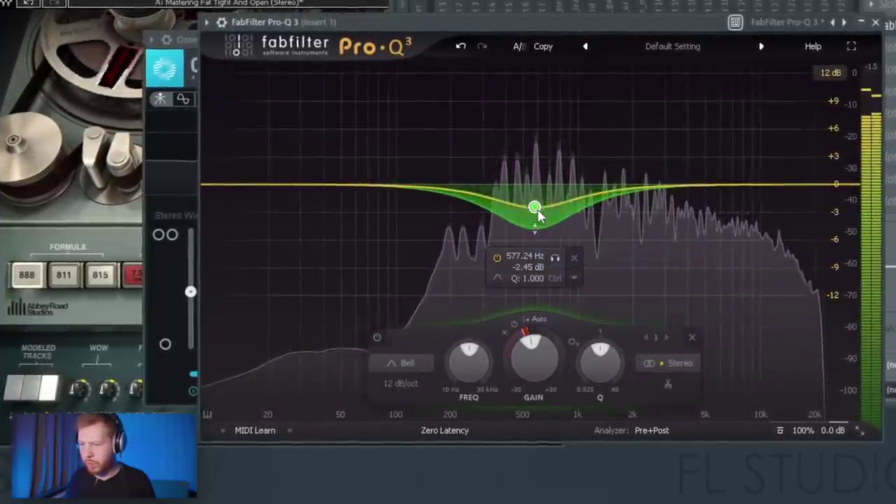
Add a second bell band in insert 1's Pro-Q 3, cutting -2.94 dB at 1180.8 Hz with a Q of 4.670
drag(670, 186, 592, 213)
scroll(670, 199, up, 3)
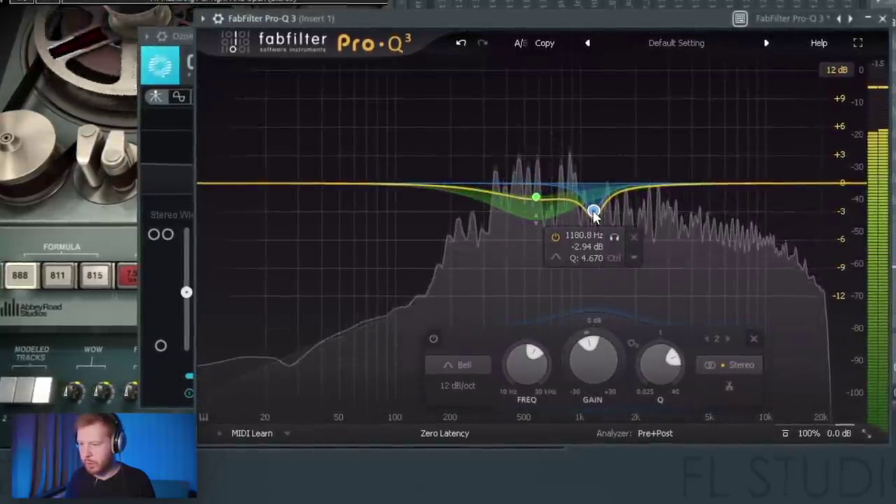
right_click(593, 210)
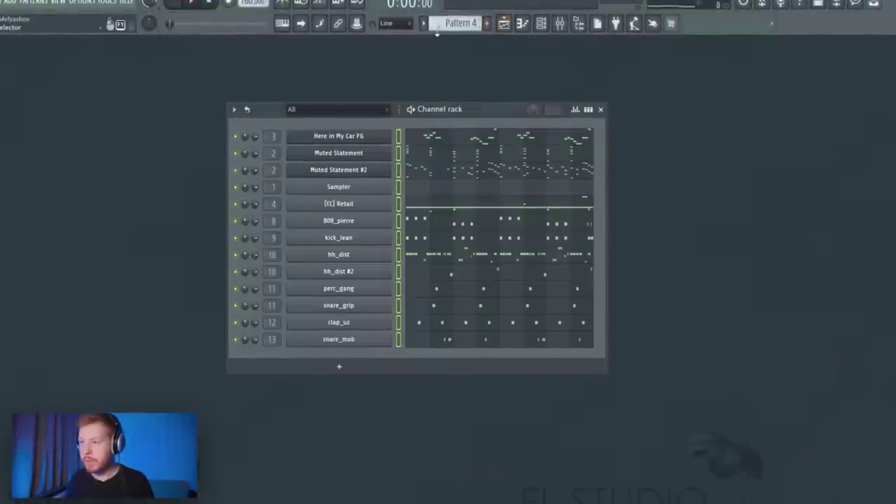
Split Pattern 4 by channel into separate patterns
click(438, 27)
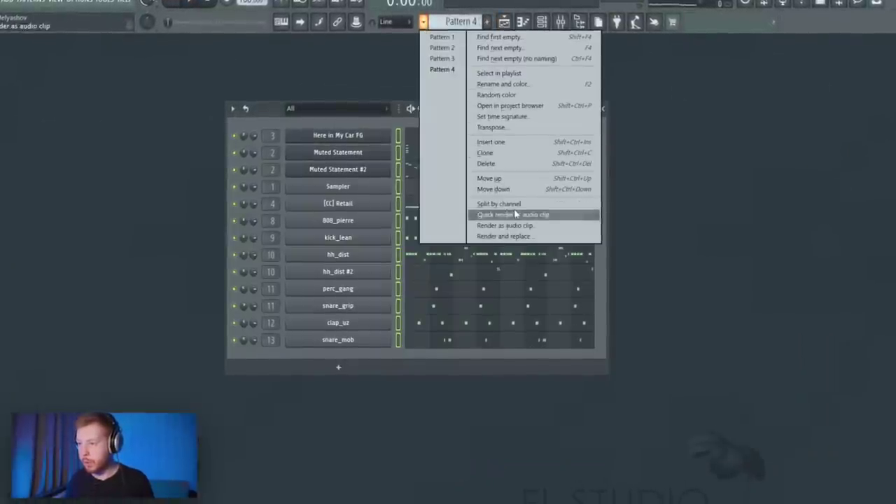
click(480, 214)
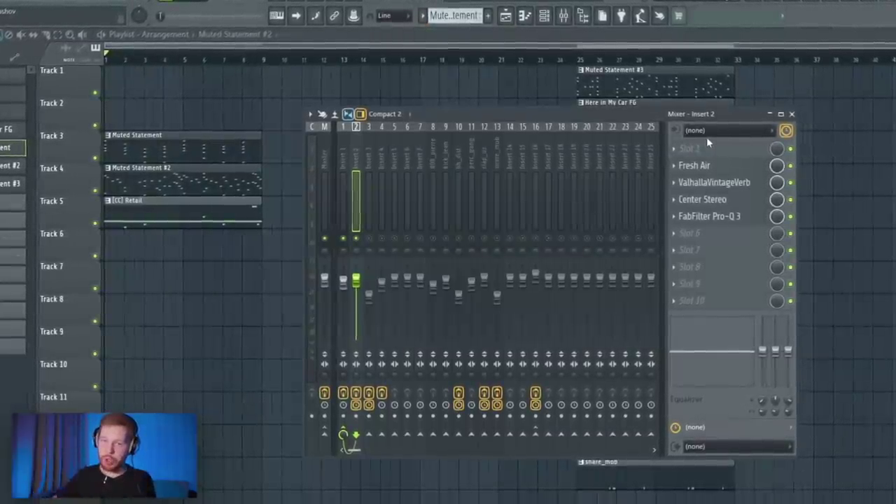
Load Fruity Love Philter into the first slot of mixer insert 2 and choose its Simple lowpass preset
click(708, 147)
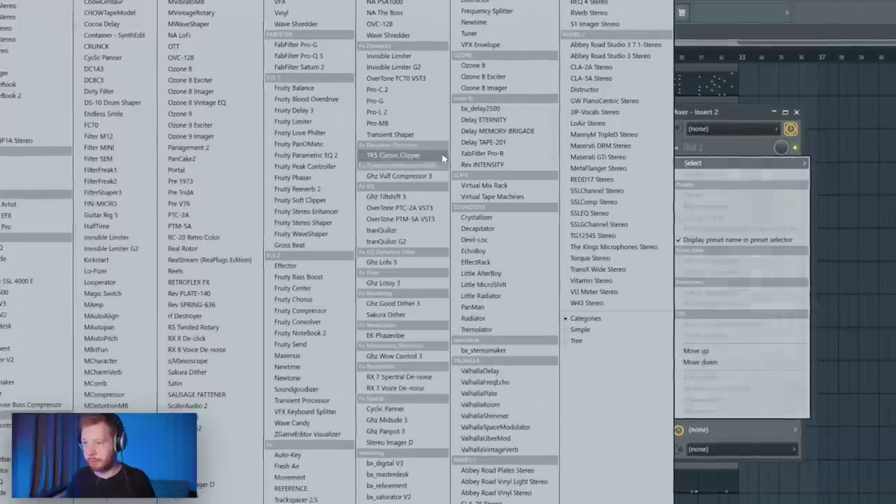
click(315, 133)
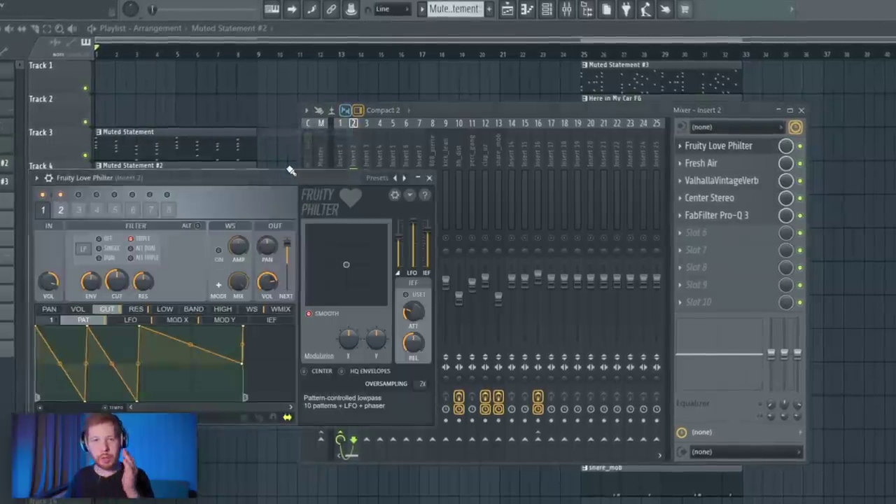
click(377, 177)
click(629, 45)
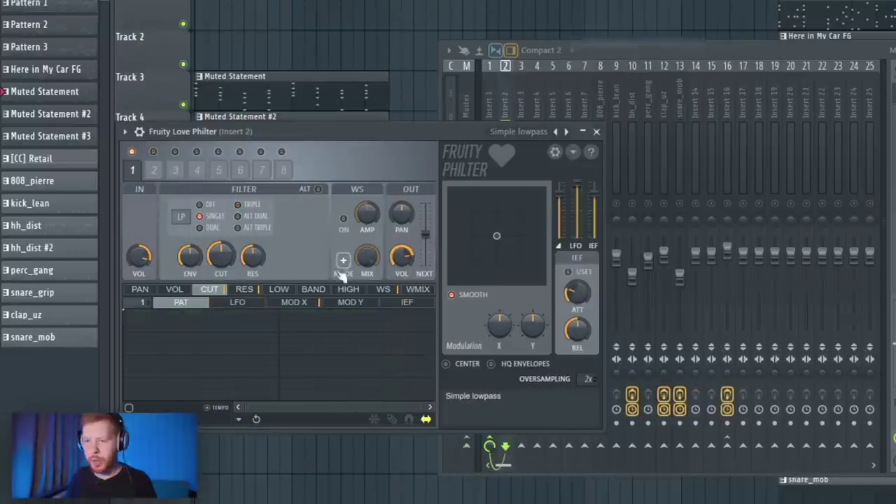
Create an automation clip for Love Philter's filter 1 cutoff on insert 2 and shorten it to the first eight bars
right_click(220, 253)
click(273, 356)
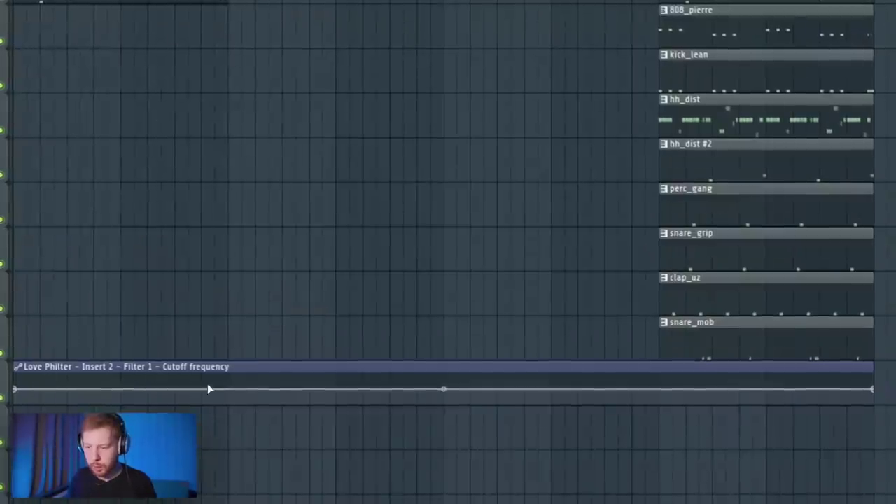
drag(871, 389, 236, 392)
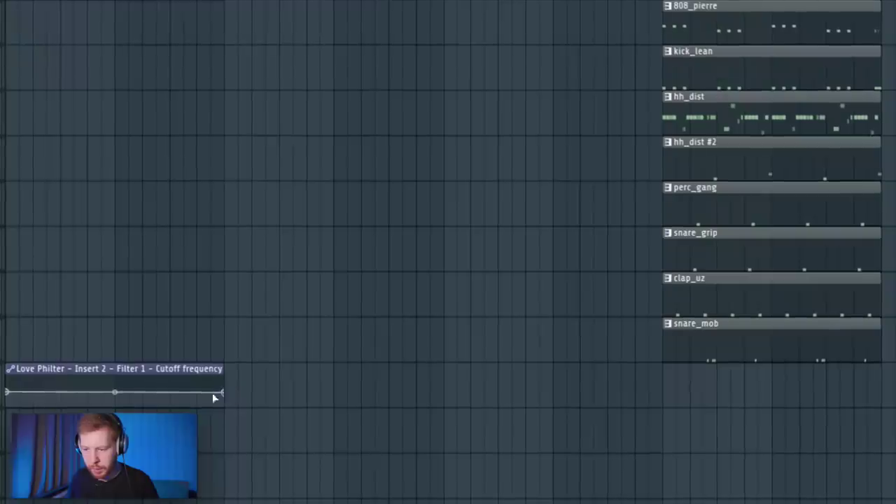
Place the cutoff clip on Track 7 and shape its LFO into a rounded wave with four cycles over the eight bars
click(70, 368)
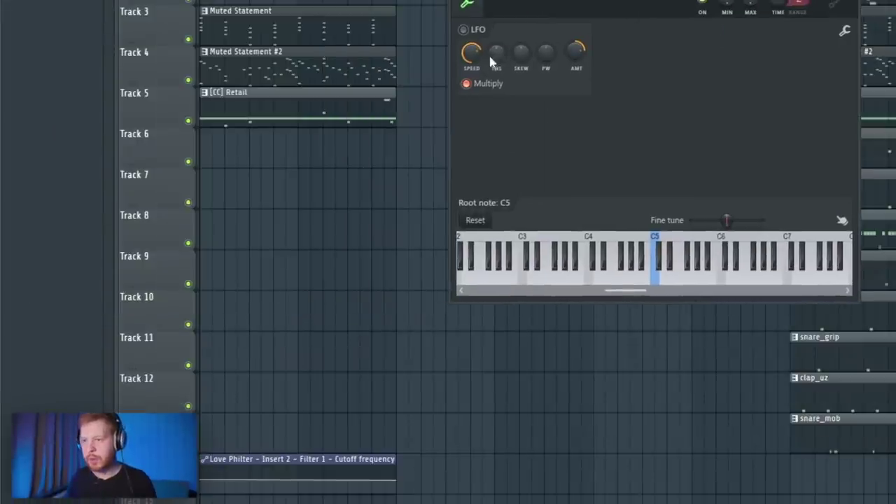
drag(289, 460, 291, 174)
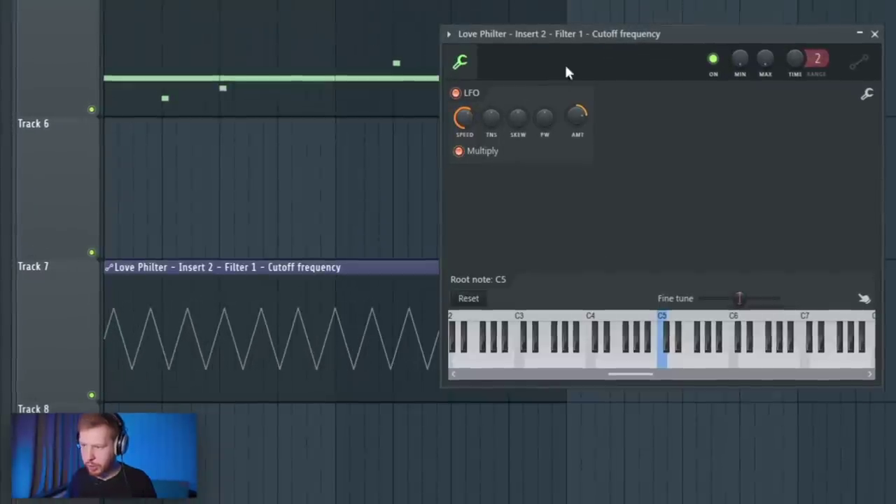
drag(564, 74, 833, 84)
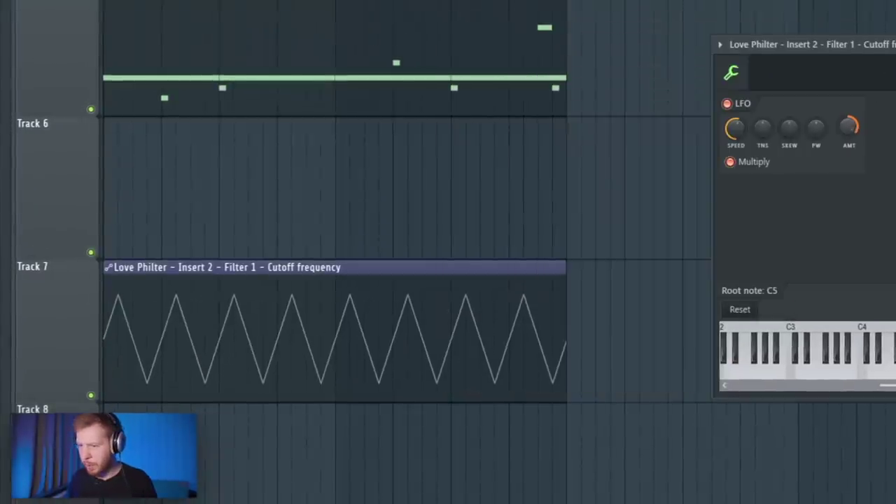
drag(777, 139, 740, 158)
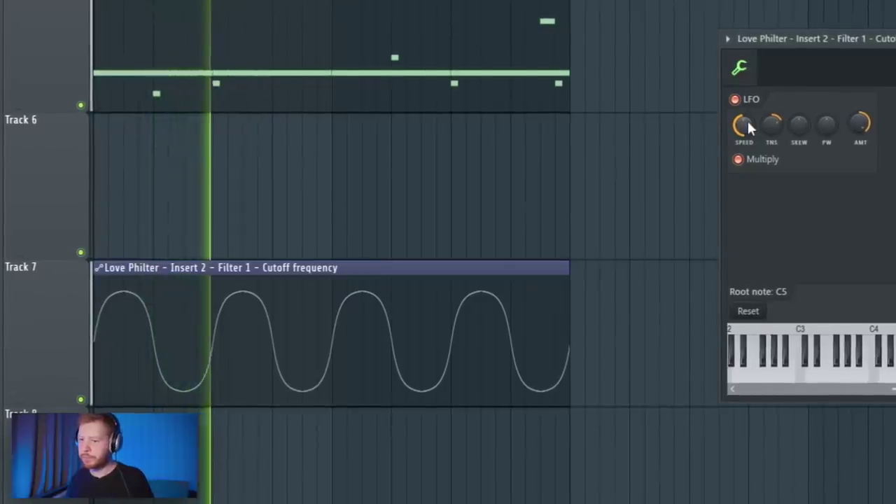
click(889, 38)
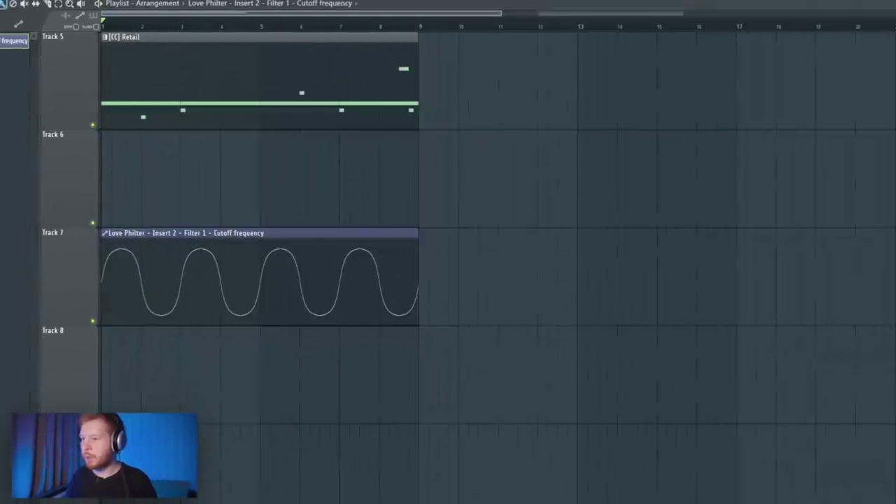
Create an automation clip for Love Philter's mix level that stays at full for bars 1 to 8 and drops to zero from bar 9
key(F9)
right_click(726, 109)
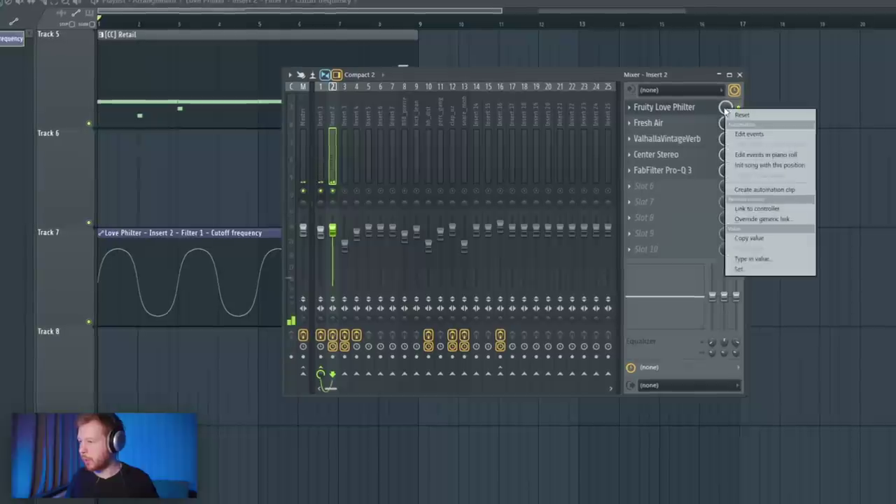
click(756, 189)
ctrl+right_click(314, 298)
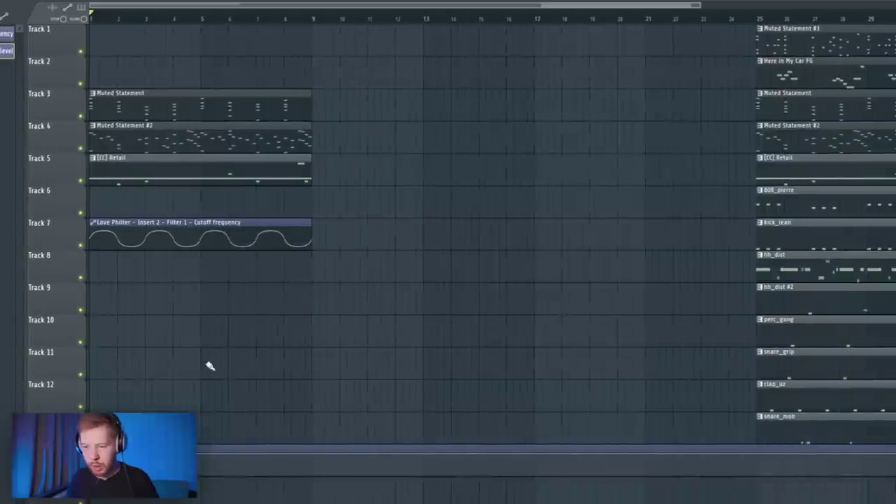
scroll(310, 461, down, 2)
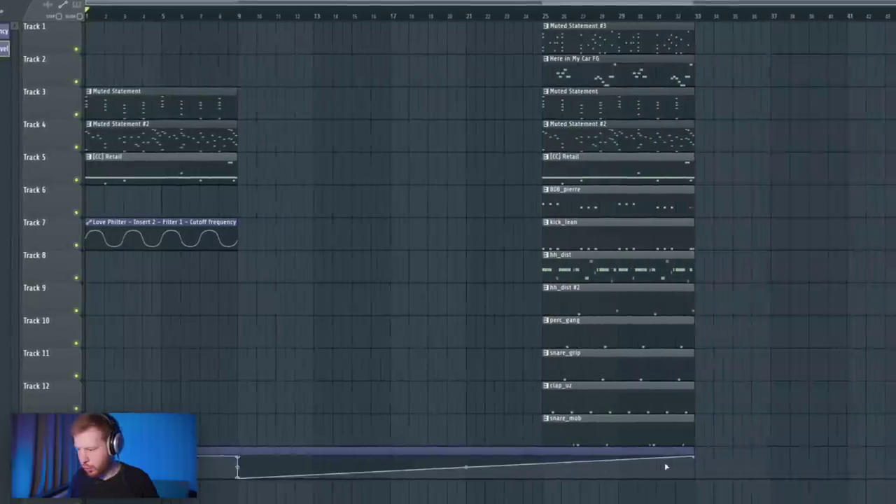
drag(680, 462, 695, 501)
key(space)
key(F9)
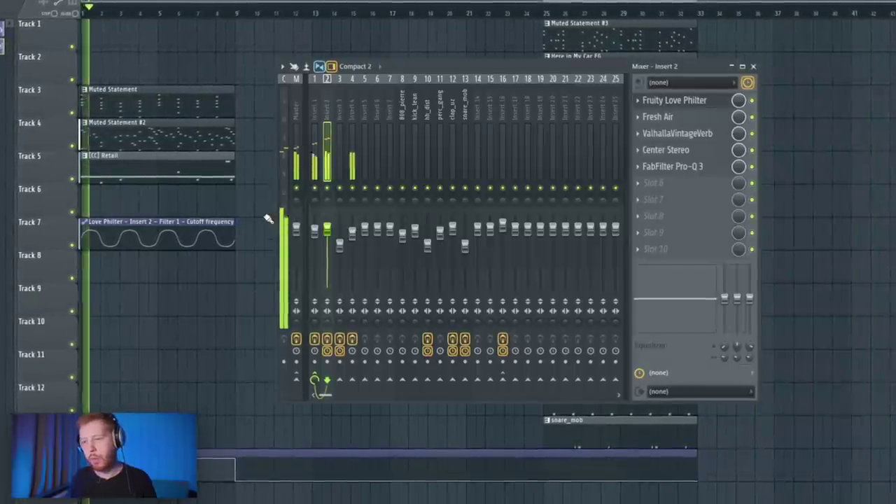
key(F9)
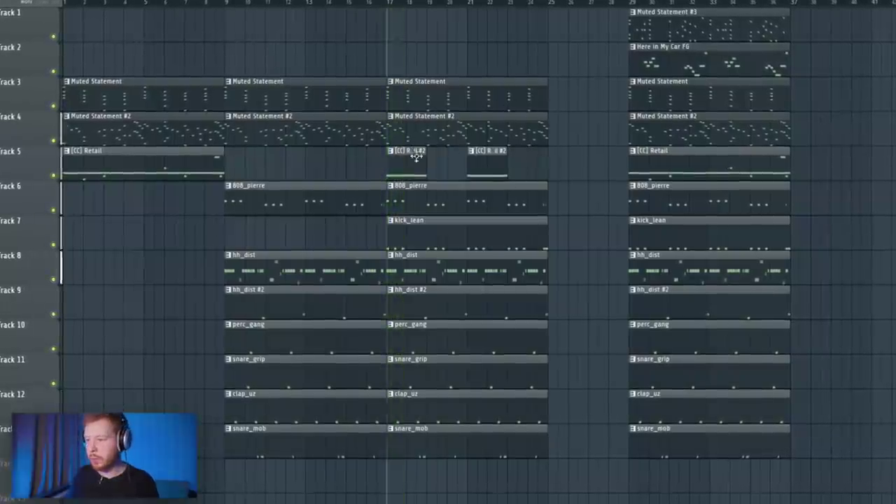
Route the 808_pierre mixer track as a sidechain to insert 4
drag(560, 168, 394, 168)
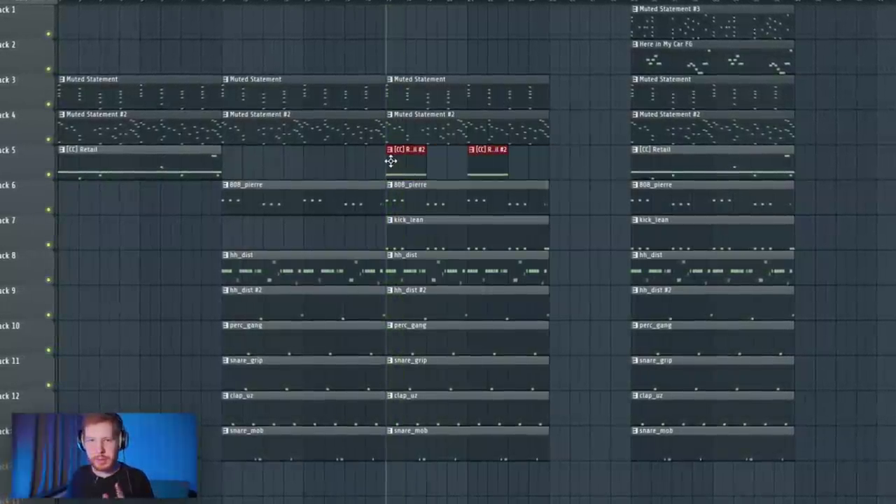
key(F9)
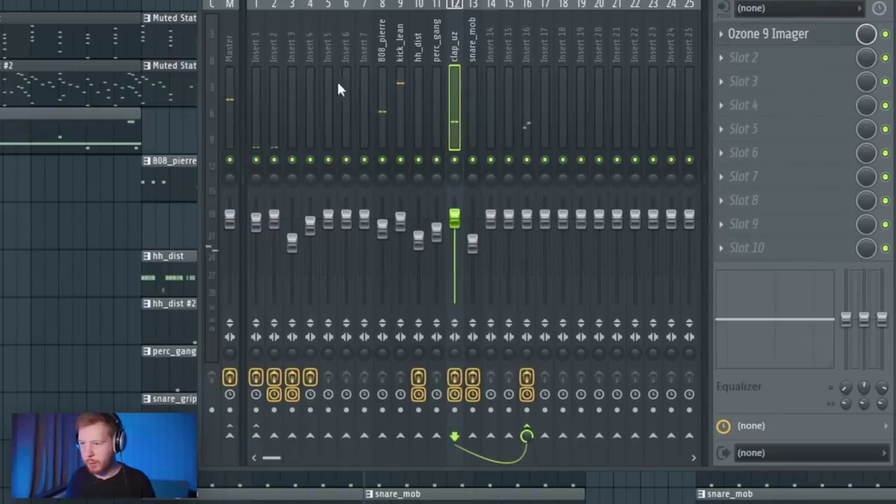
click(269, 44)
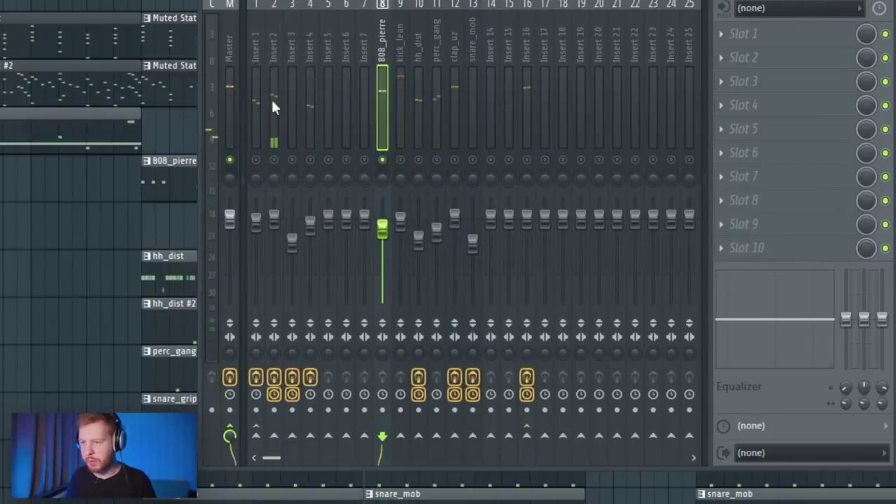
right_click(310, 436)
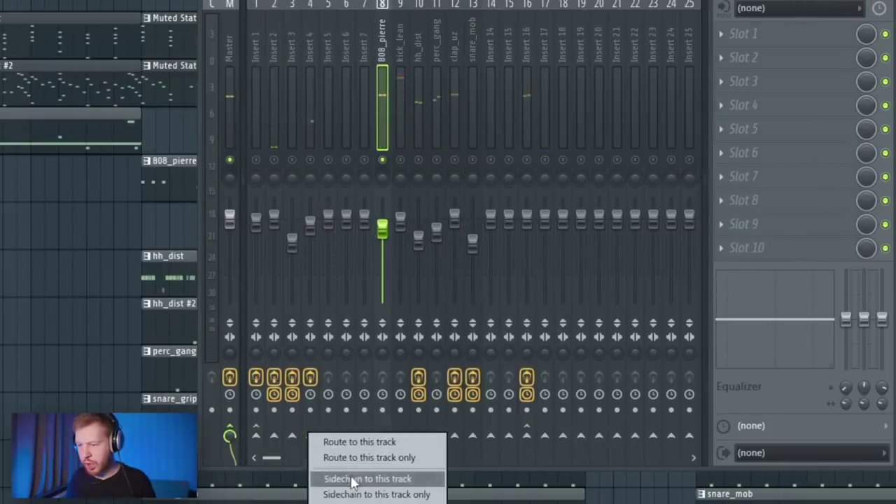
click(352, 480)
Set insert 4's Fruity Limiter to compress from the 808_pierre sidechain, lowering the threshold, raising the ratio and adjusting the release
click(310, 91)
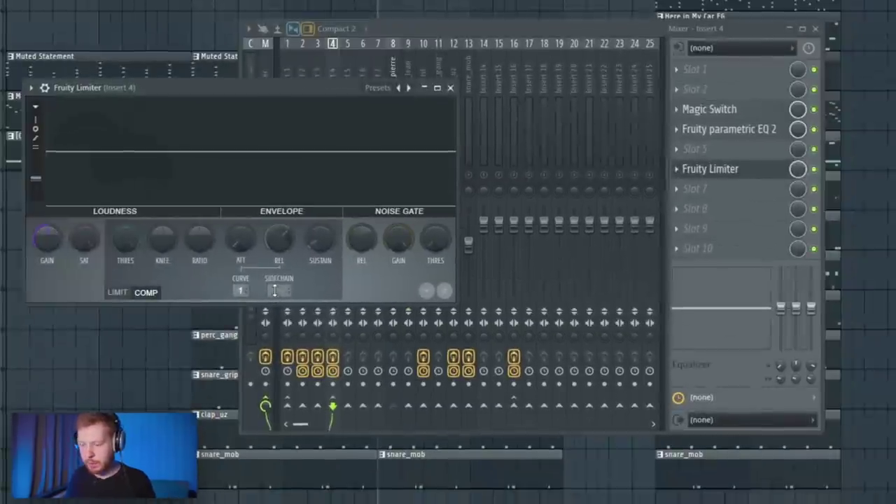
click(279, 289)
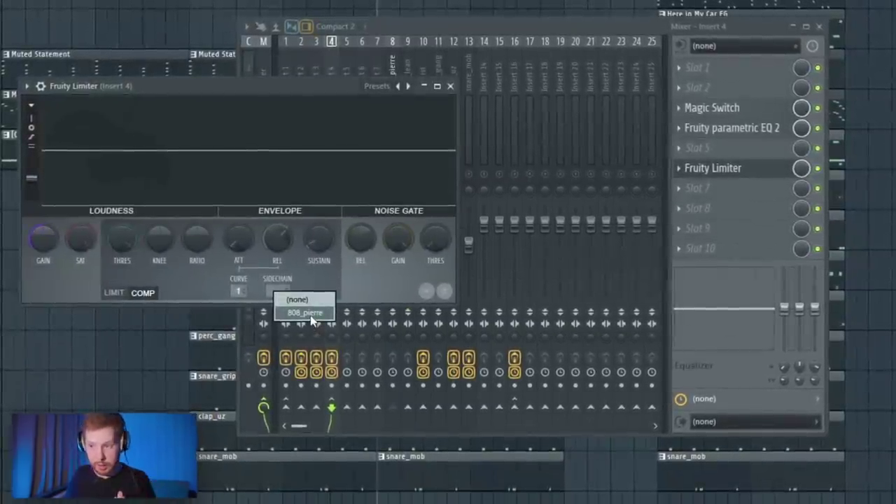
click(305, 313)
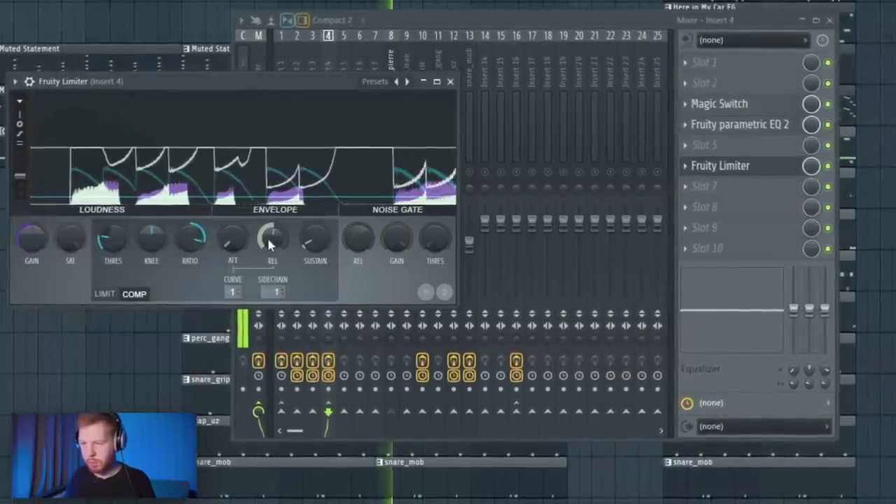
key(F12)
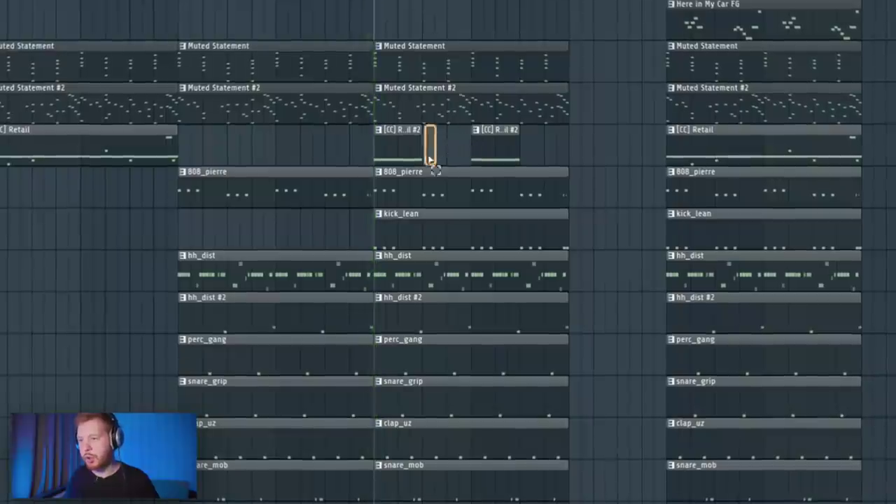
Move the full stack of pattern clips from bar 29 to bar 37
drag(457, 161, 468, 162)
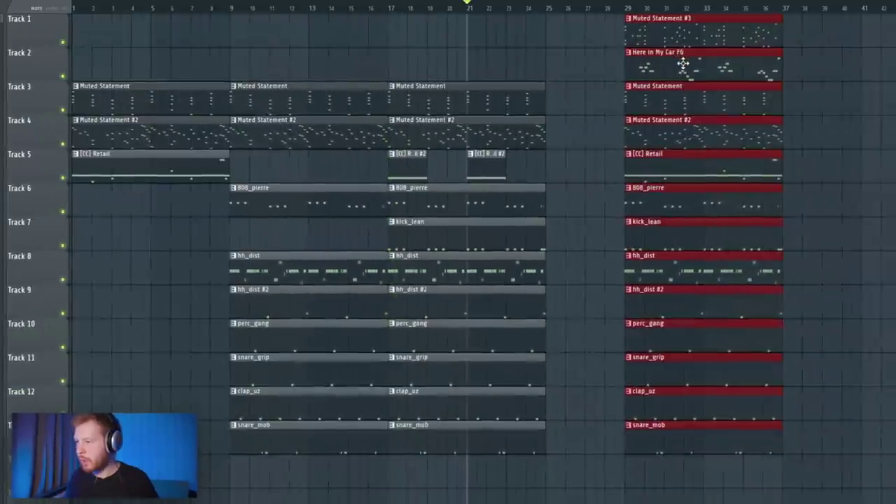
drag(735, 13, 895, 18)
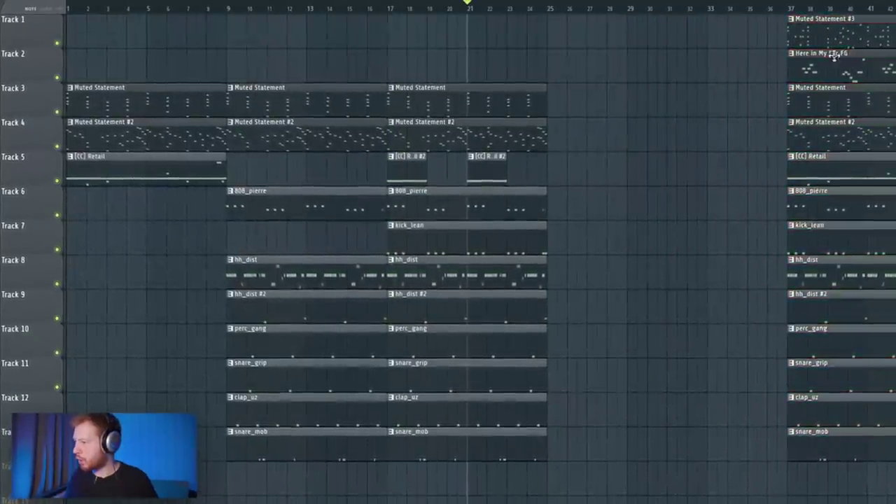
Extend the arrangement from bar 25 to bar 73, closing with Muted Statement #3, Here in My Car FG, [CC] Retail and sliced 808_pierre clips
click(555, 31)
click(555, 8)
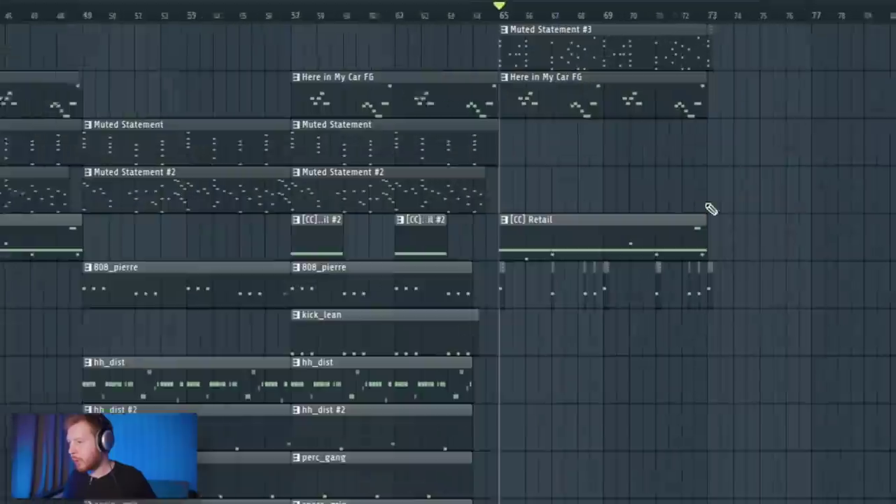
scroll(516, 108, down, 2)
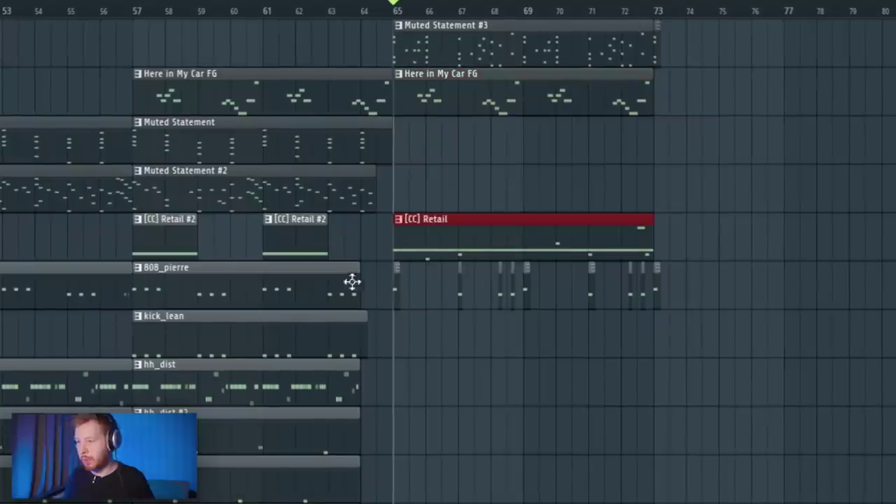
drag(387, 263, 510, 308)
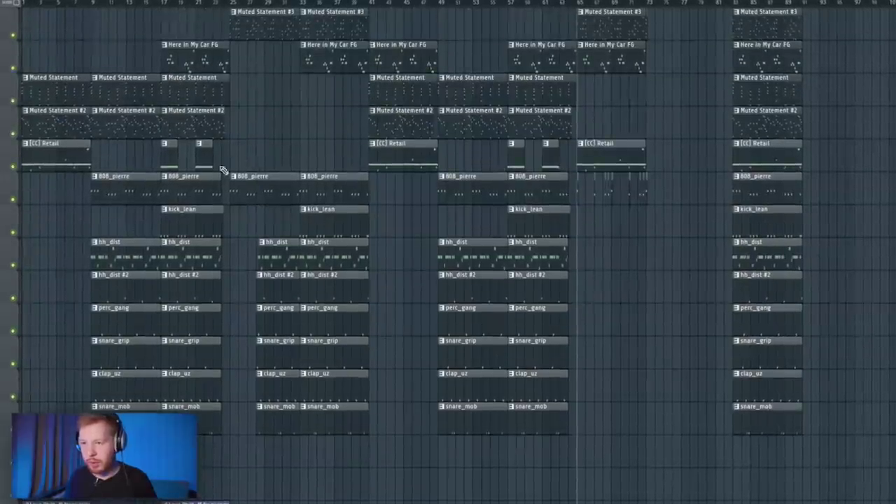
Place copies of the Love Philter cutoff and mix level automation clips at bars 41 and 57
scroll(184, 222, down, 1)
scroll(179, 200, up, 1)
scroll(179, 201, down, 1)
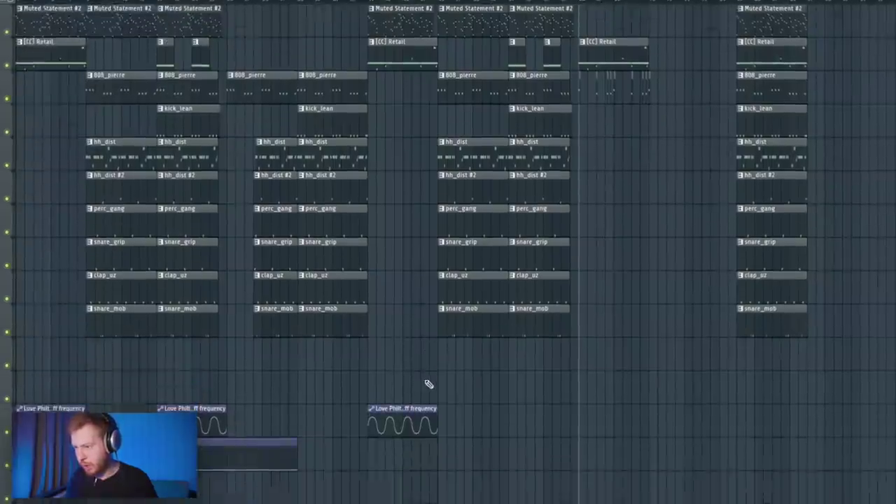
click(515, 476)
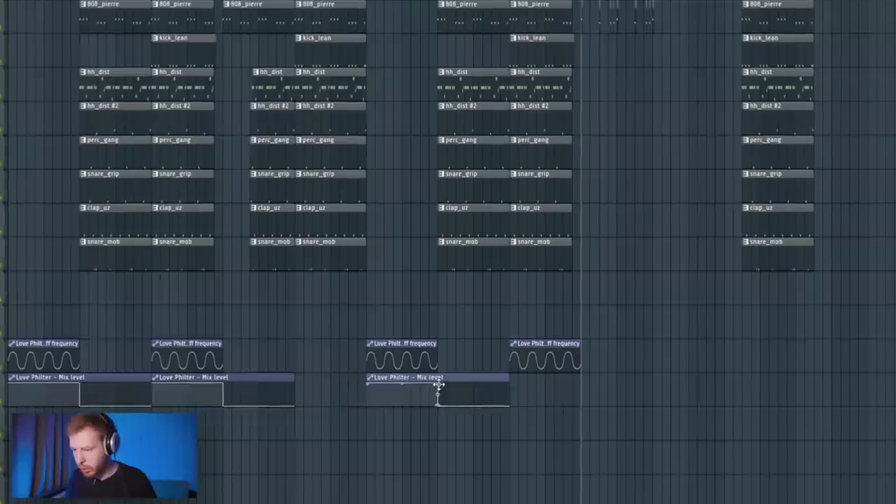
drag(416, 381, 543, 383)
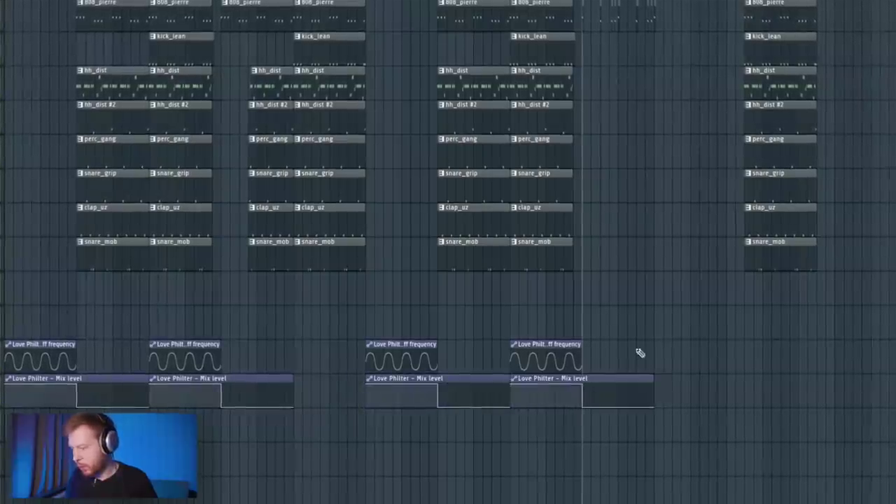